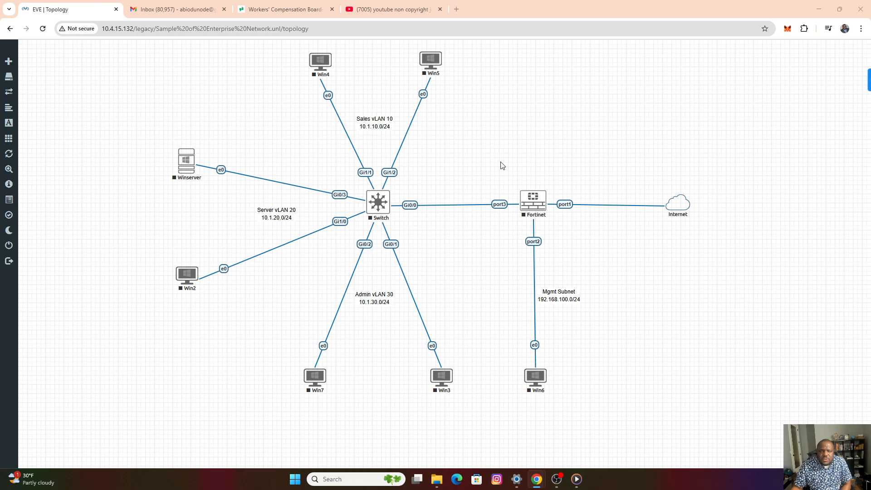
Start the Fortinet firewall node and the Win6 node in the topology.
right_click(530, 203)
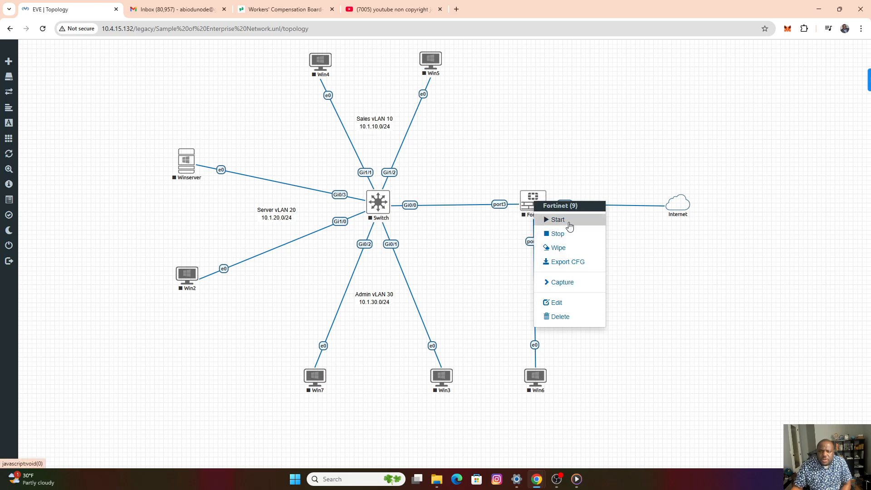
left_click(561, 220)
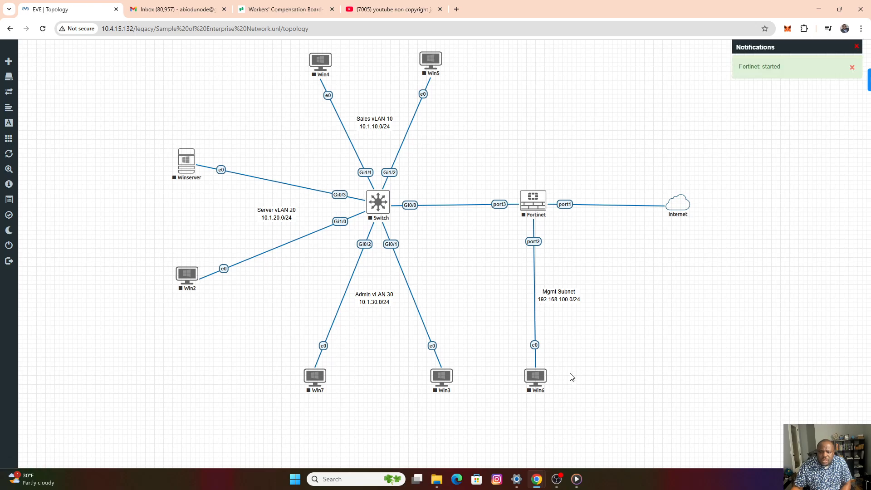
right_click(536, 381)
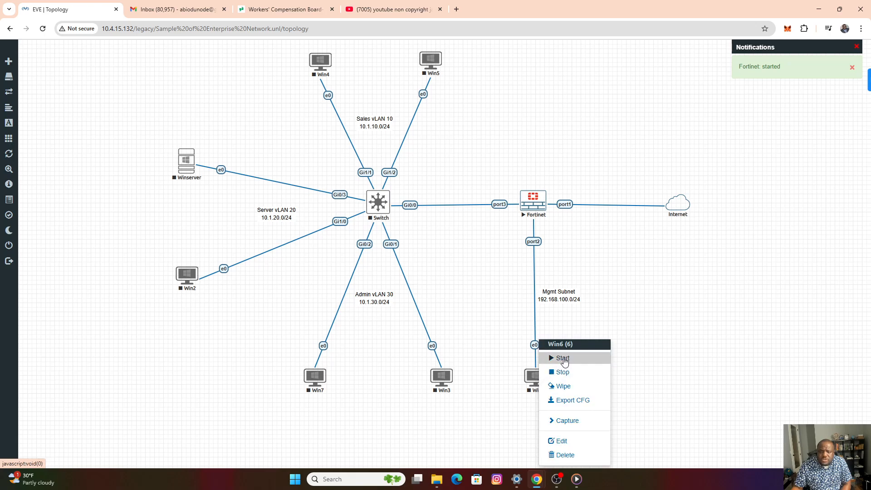
left_click(563, 359)
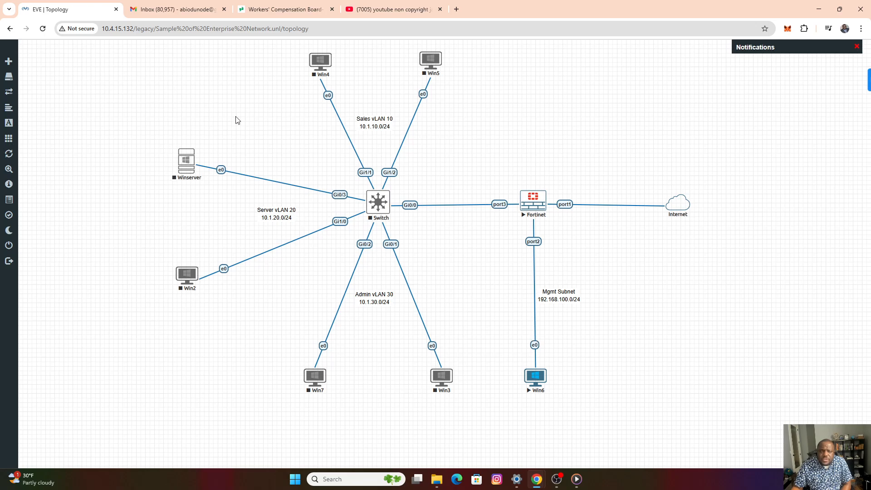
Open the Fortinet node's console in the SSH, Telnet and Rlogin client and reposition its window over the topology.
left_click(536, 206)
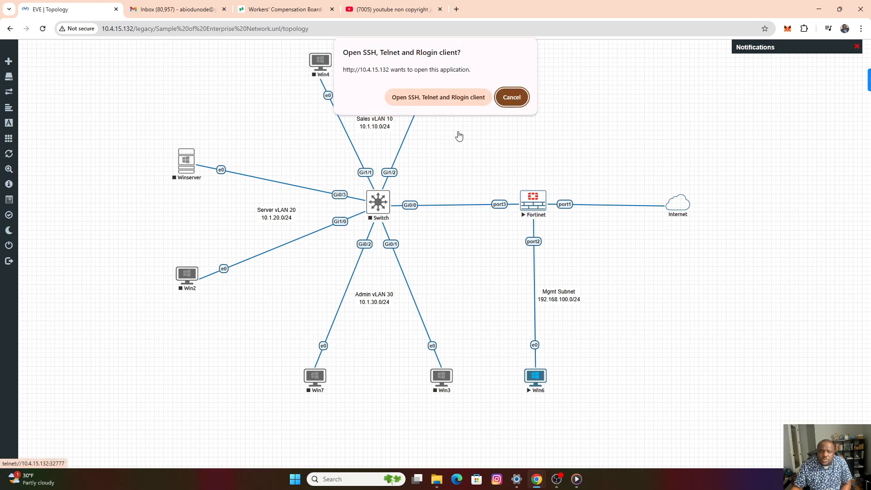
left_click(437, 97)
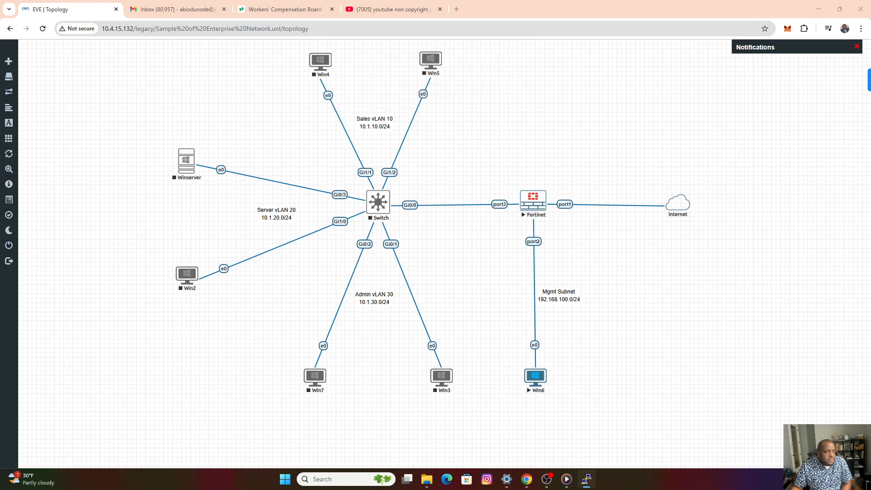
left_click_drag(301, 107, 336, 103)
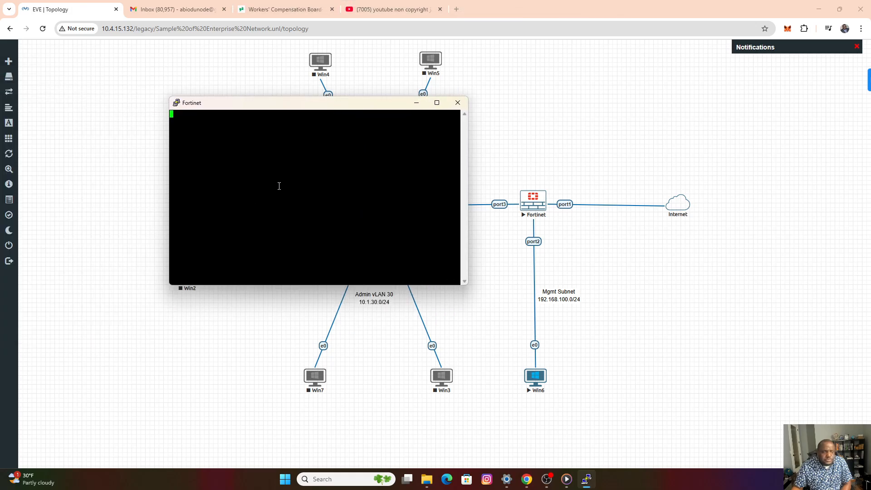
left_click_drag(256, 107, 377, 129)
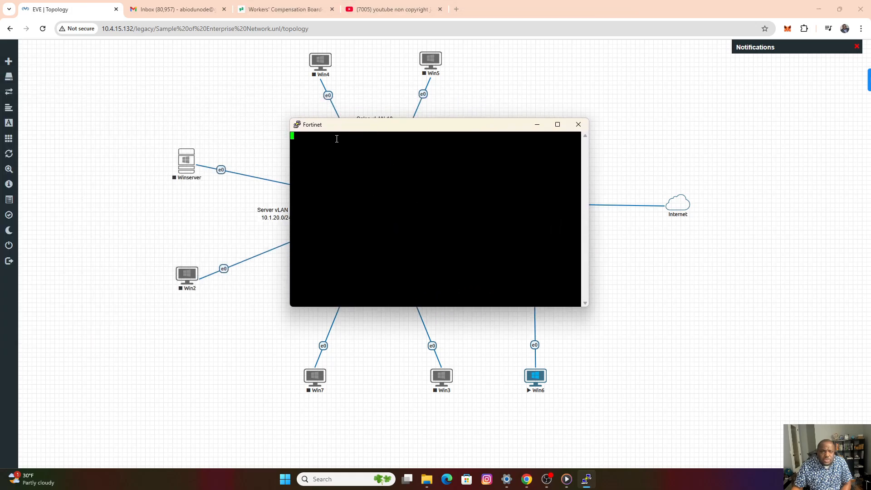
Log in to the FortiGate console as admin, answering the account password prompt.
key("Return")
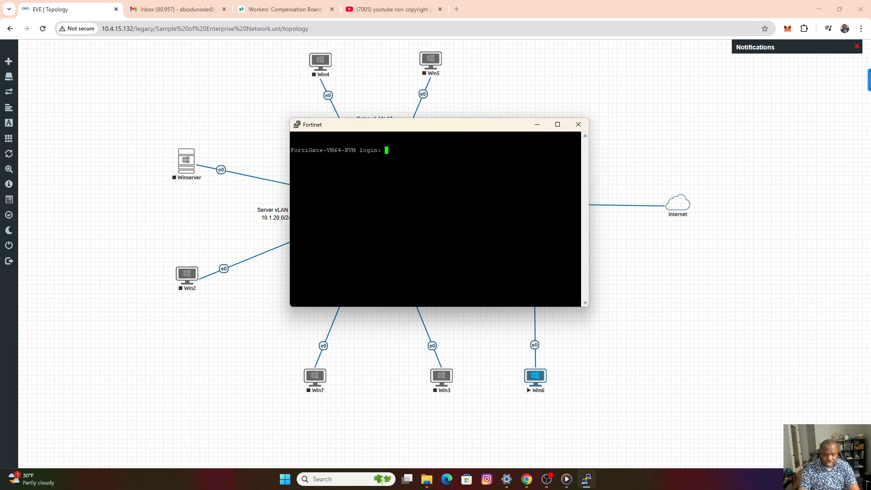
type("admin")
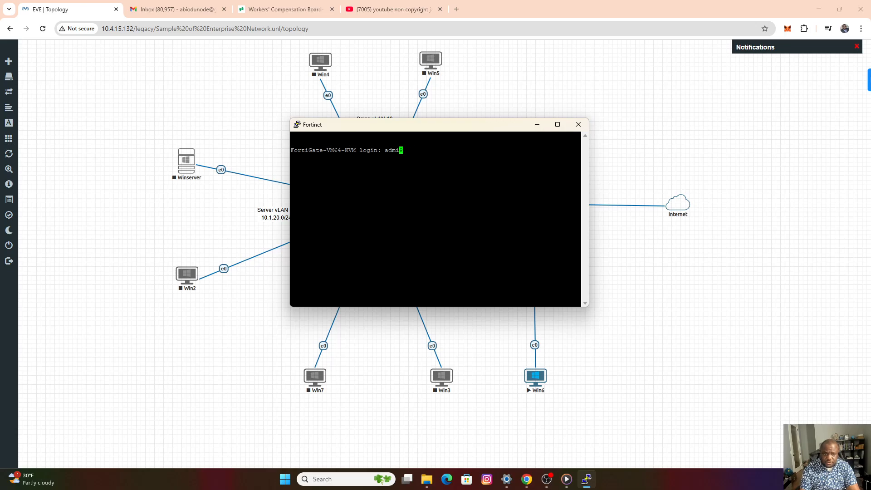
key("Return")
key("Return")
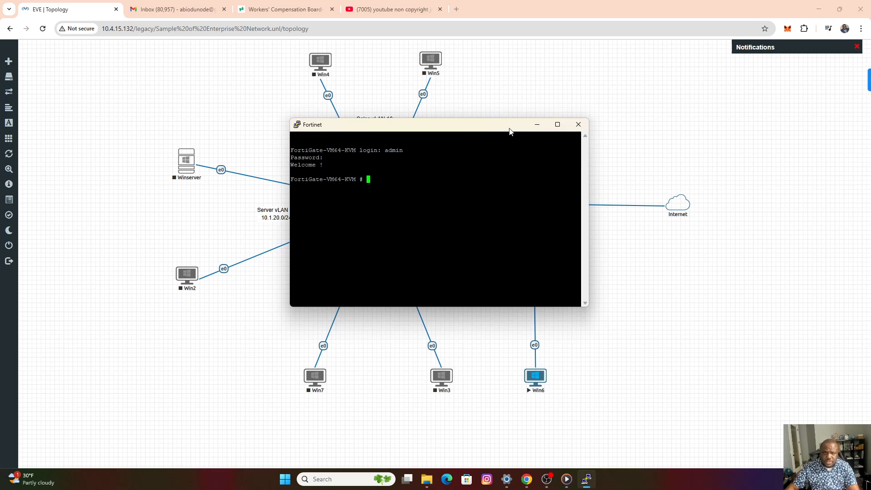
Move the console clear of the firewall node and enter port2's system interface configuration with "config sys int" and "edit port2".
left_click_drag(510, 132, 349, 138)
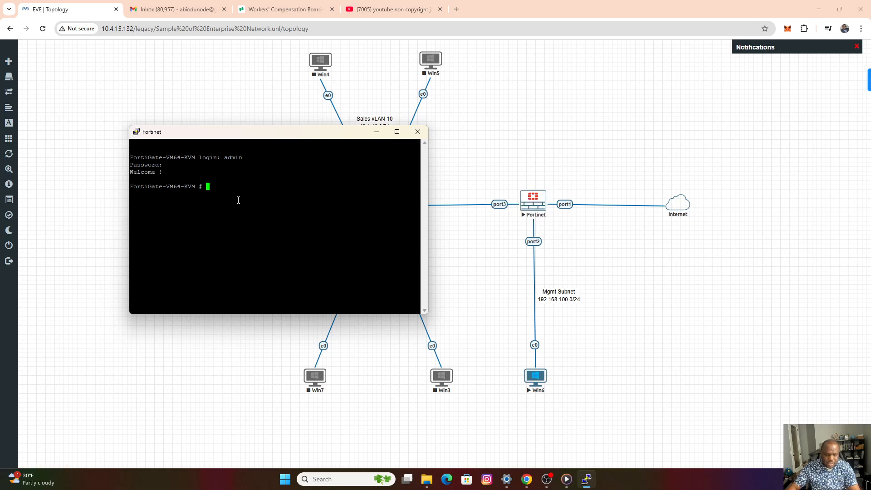
type("config ")
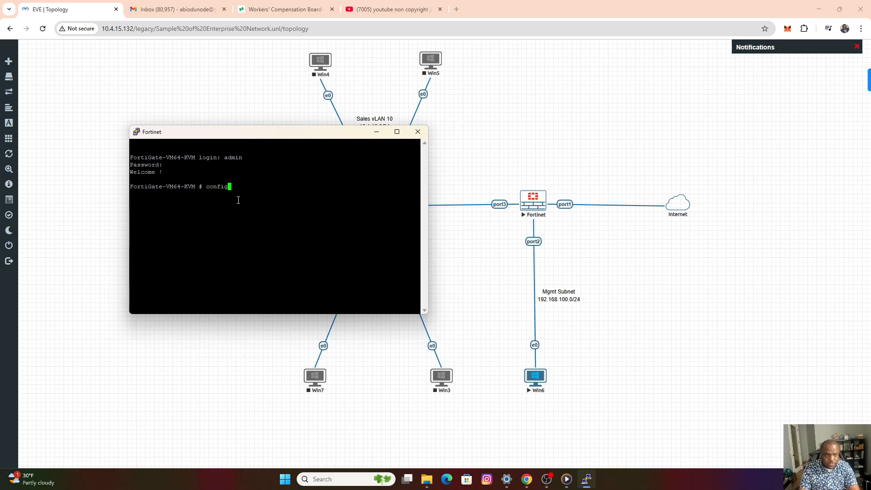
type("sys int")
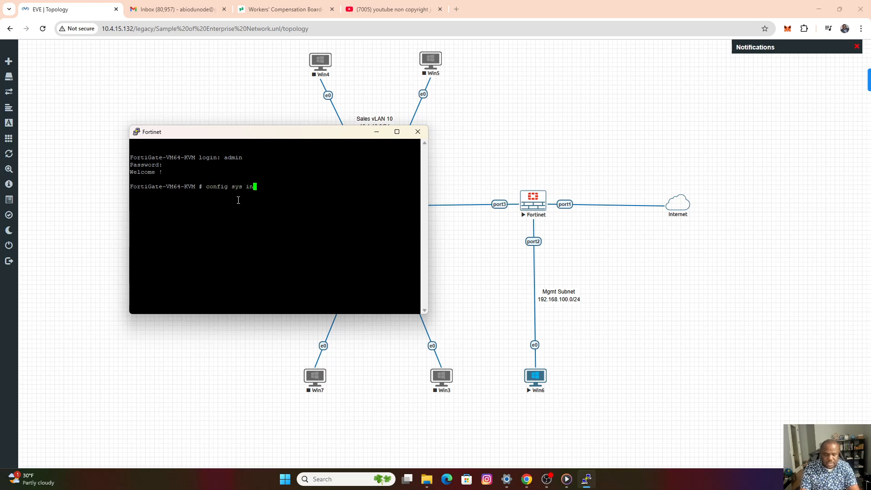
key("Return")
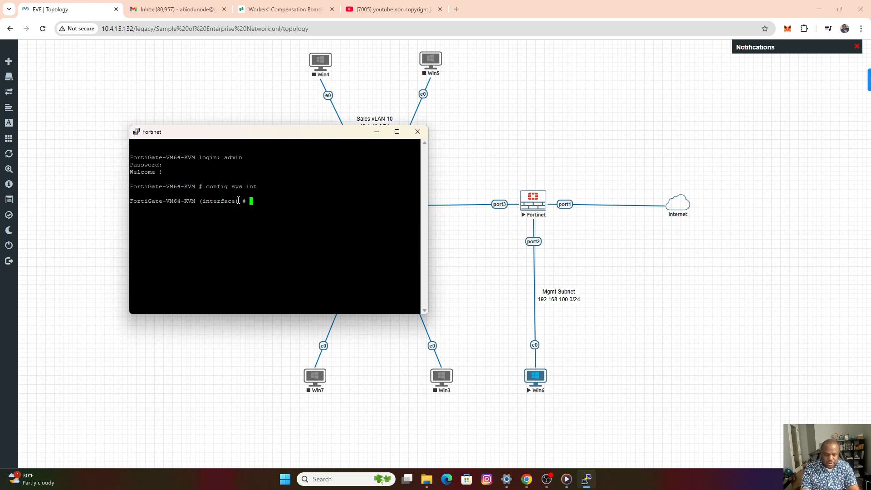
type("edit port")
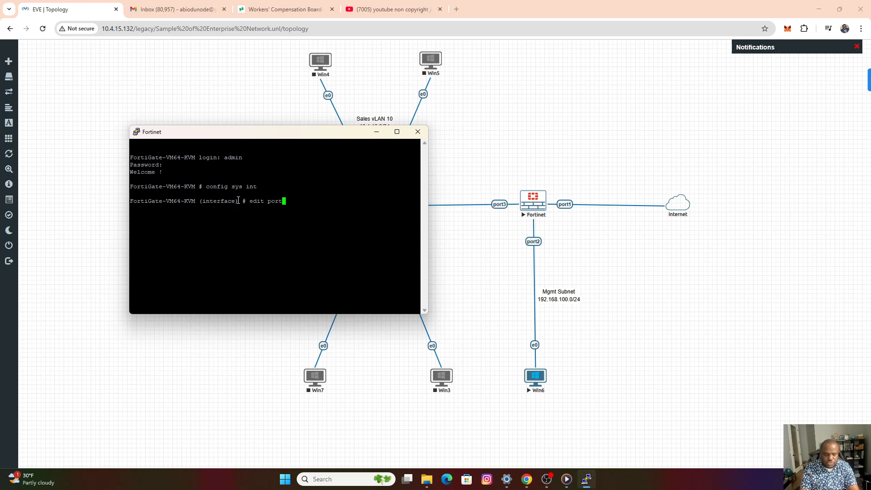
type("2")
key("Return")
key("Return")
key("Return")
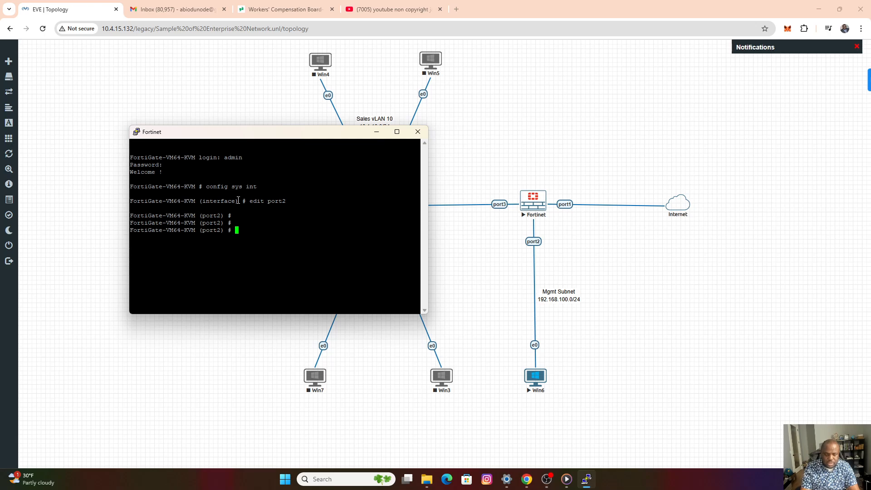
Set port2's IP address to 192.168.100.1 with subnet mask 255.255.255.0.
type("set ")
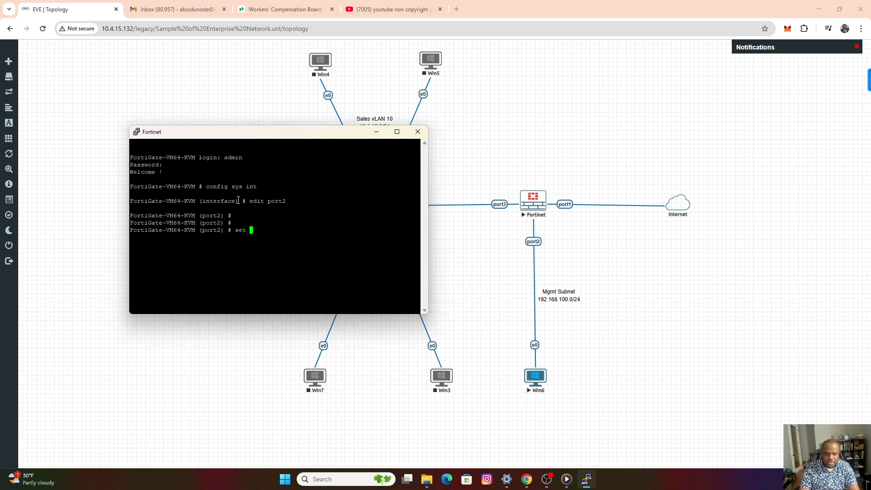
type("ip")
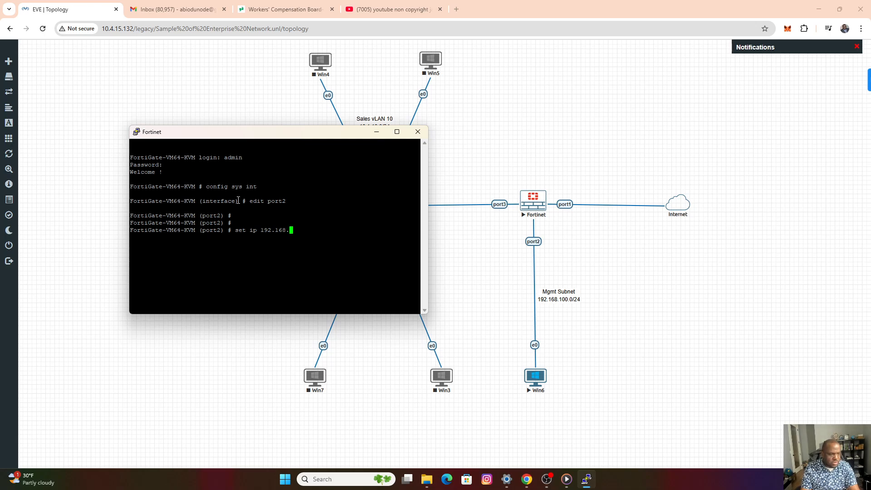
type("192.168.100.1")
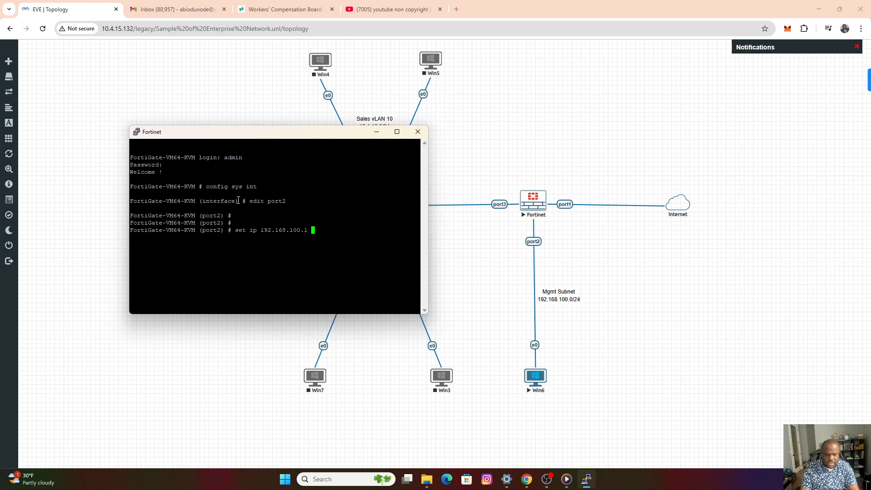
type("255")
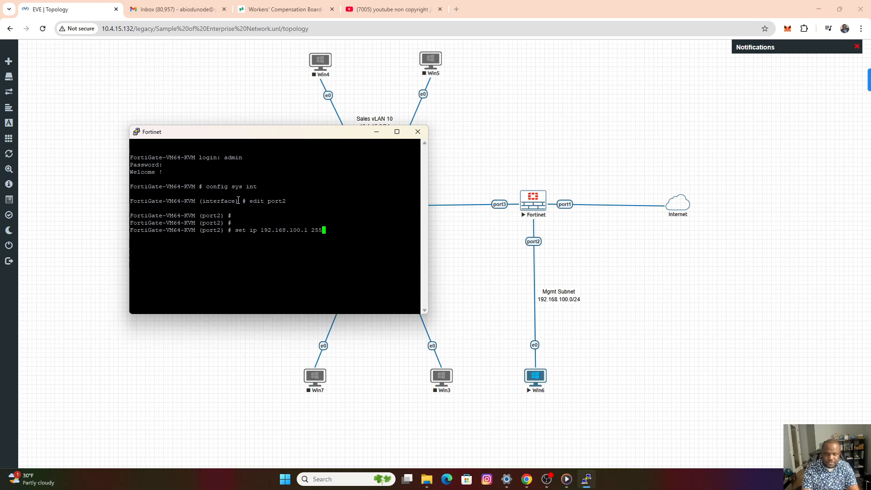
type(".255")
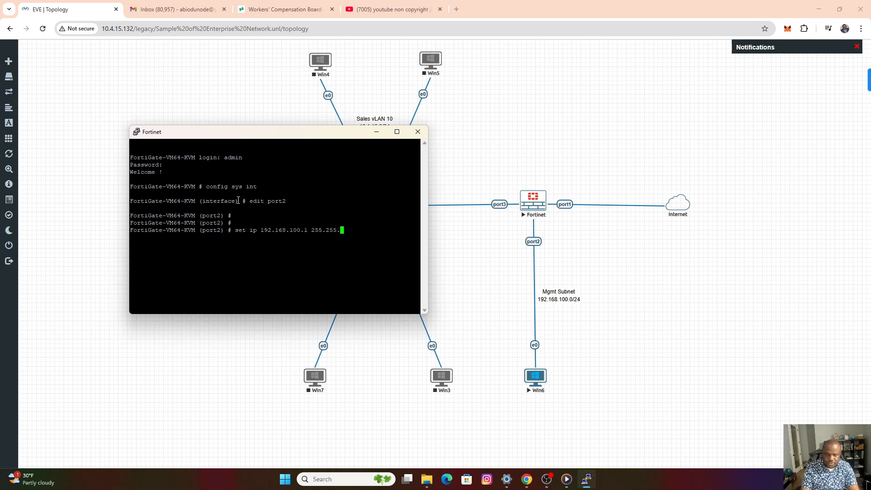
type(".255.0")
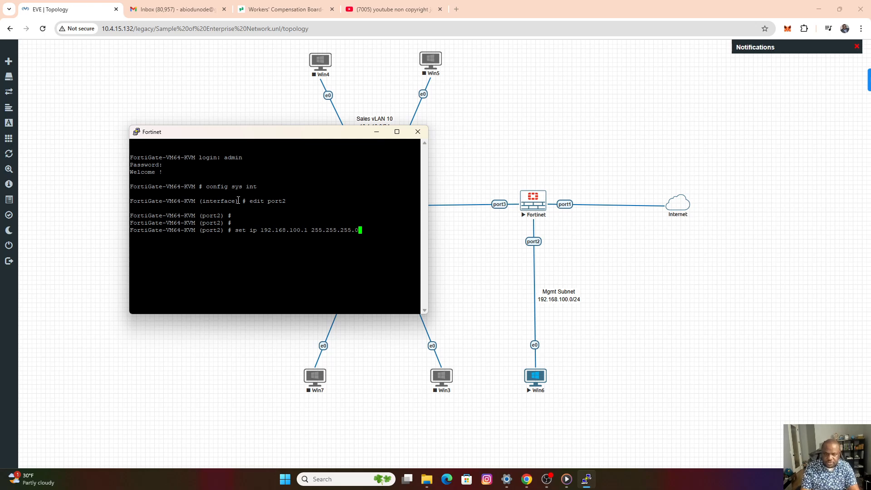
key("Return")
Allow http, https, ssh and ping access on port2 using "set allowaccess".
type("set ")
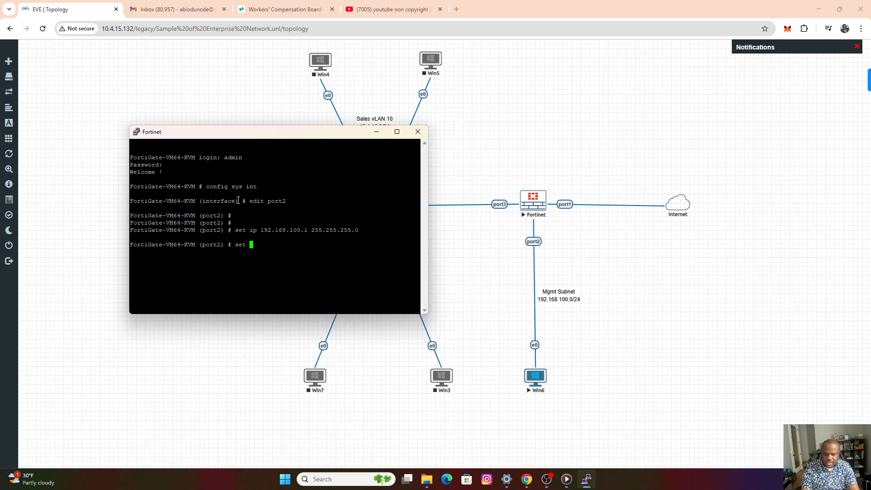
type("all")
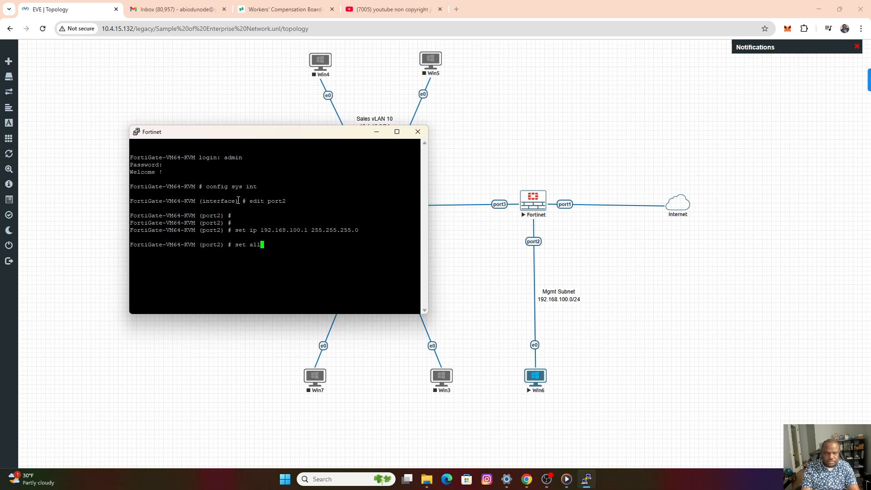
type("owac")
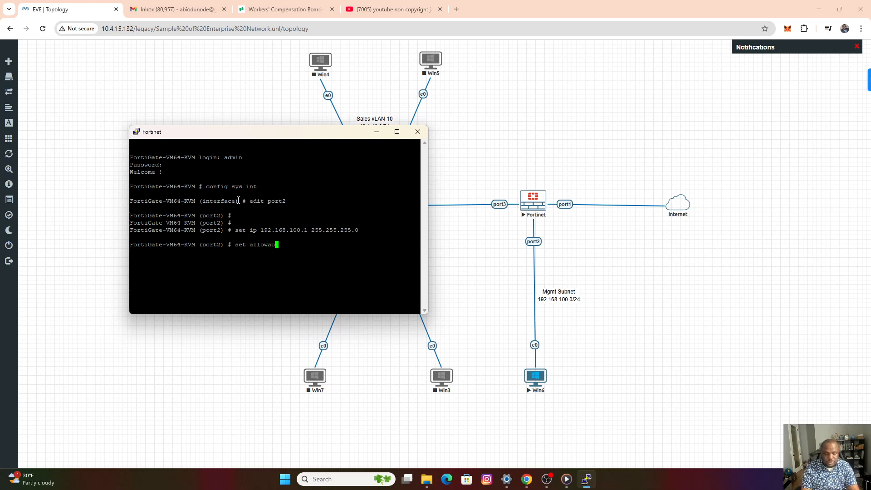
type("cess ht")
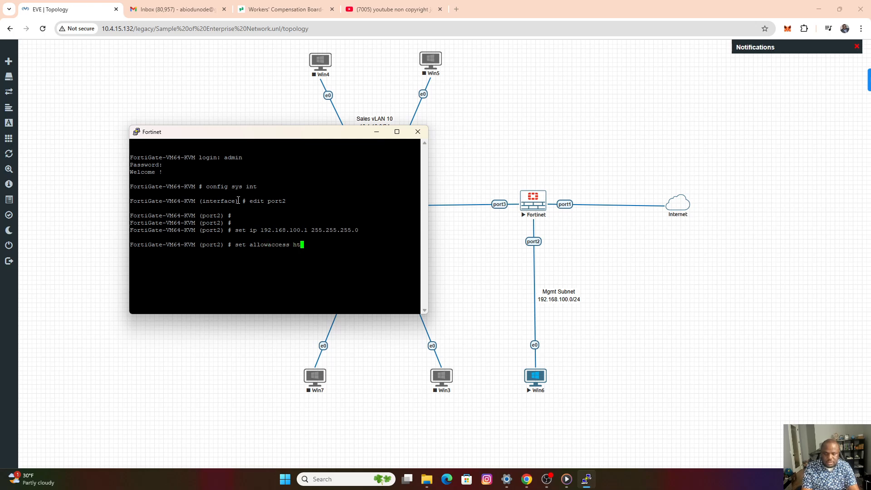
type("tp https ssh ping")
key("Return")
key("Return")
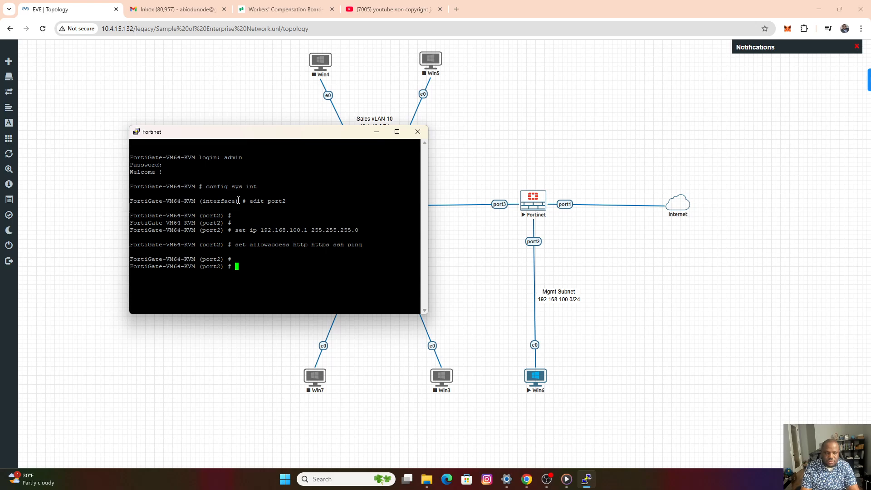
Save the port2 configuration with "end" and close the Fortinet console.
type("end")
key("Return")
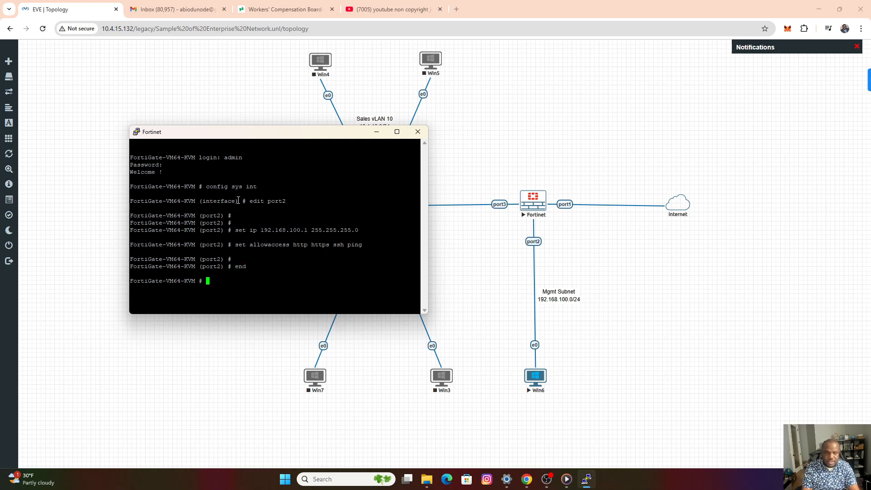
key("Return")
key("Return")
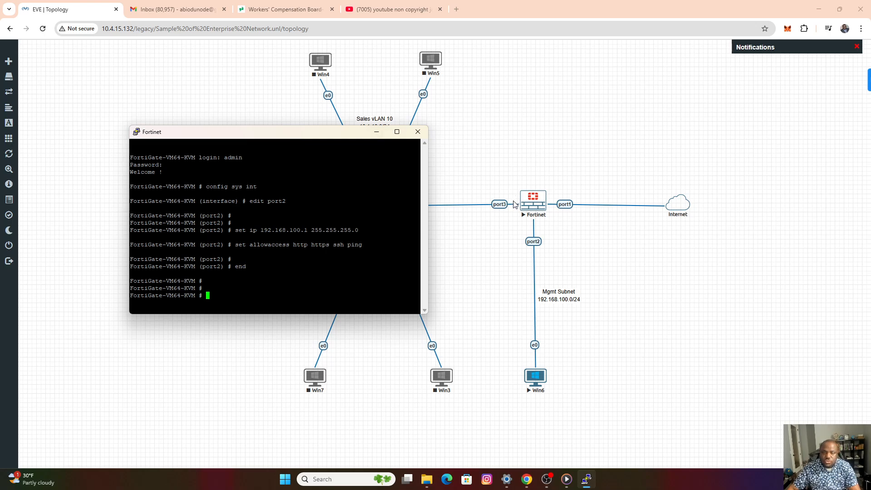
left_click(417, 136)
left_click(467, 273)
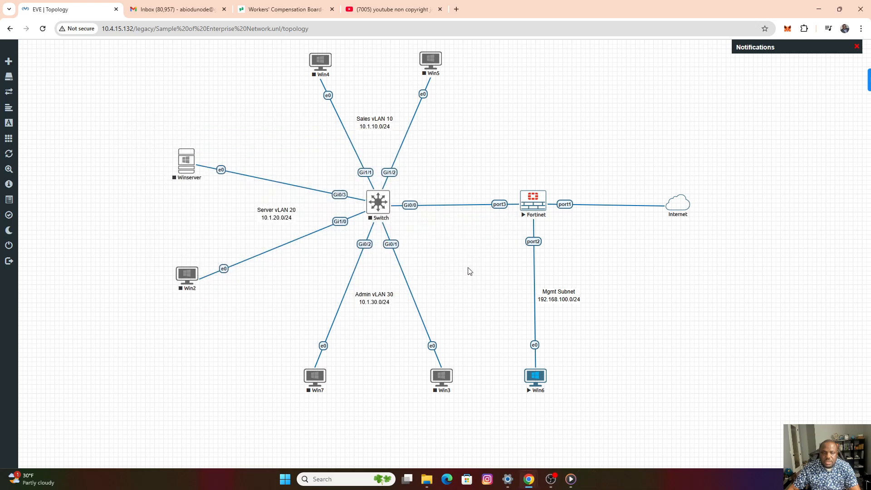
Open the Win6 machine's console with ultravnc_wrapper and bring up its Windows sign-in prompt.
left_click(537, 378)
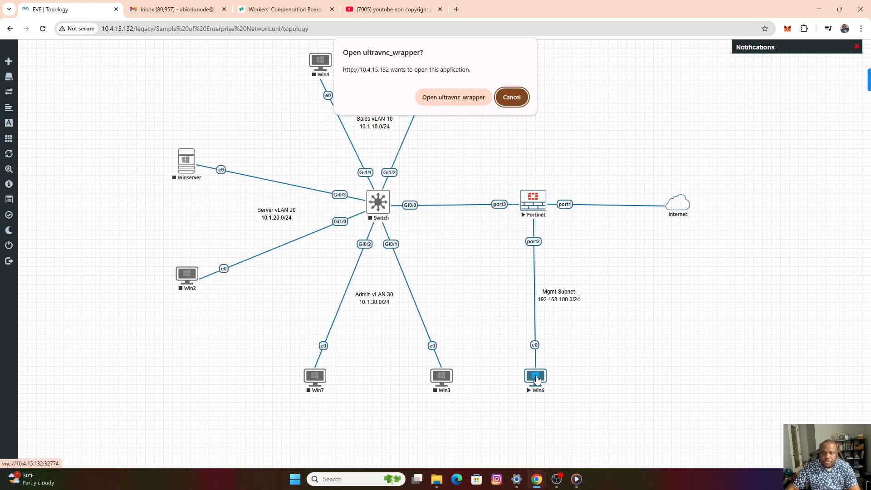
left_click(446, 96)
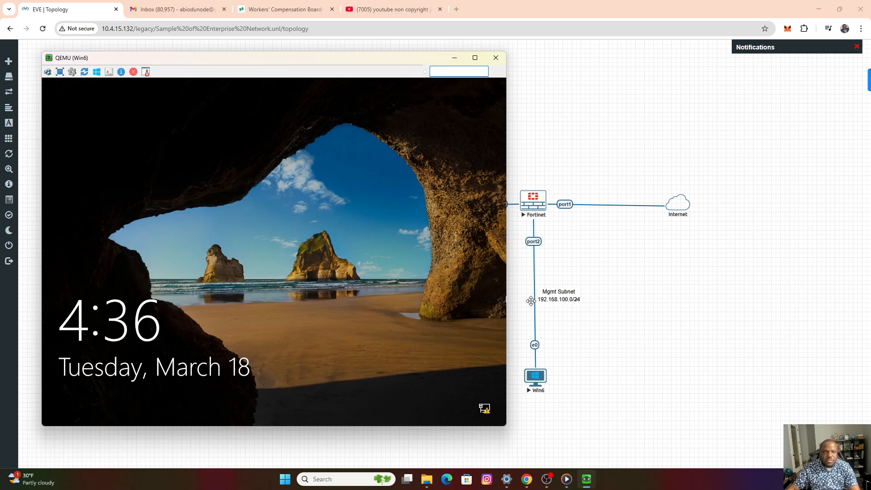
left_click(47, 75)
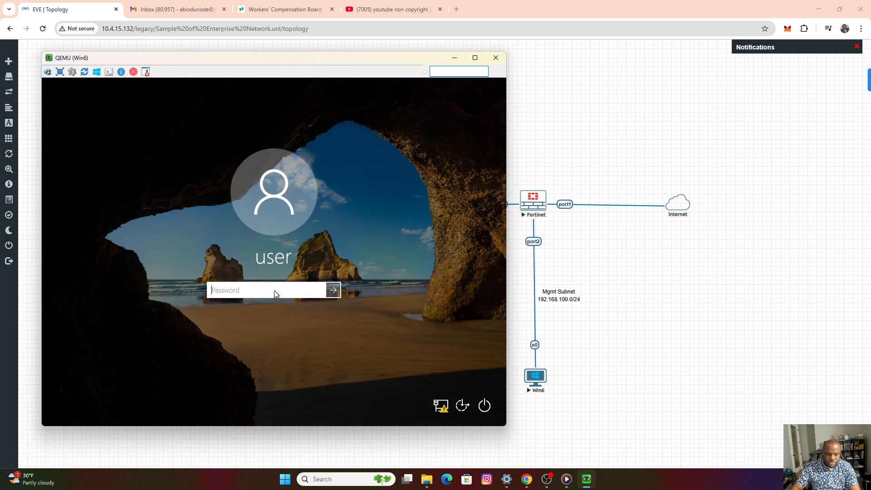
Enter the account password for "user" and sign in to Win6.
type("••••")
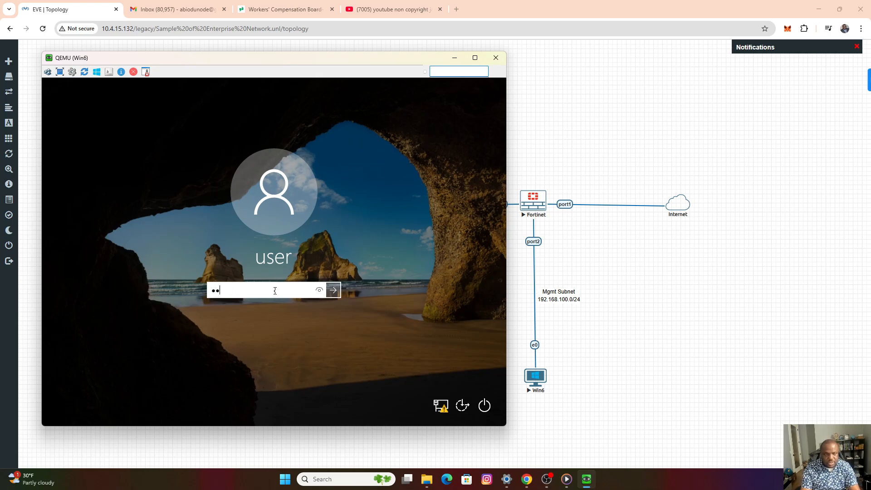
key("BackSpace")
key("BackSpace")
key("BackSpace")
key("BackSpace")
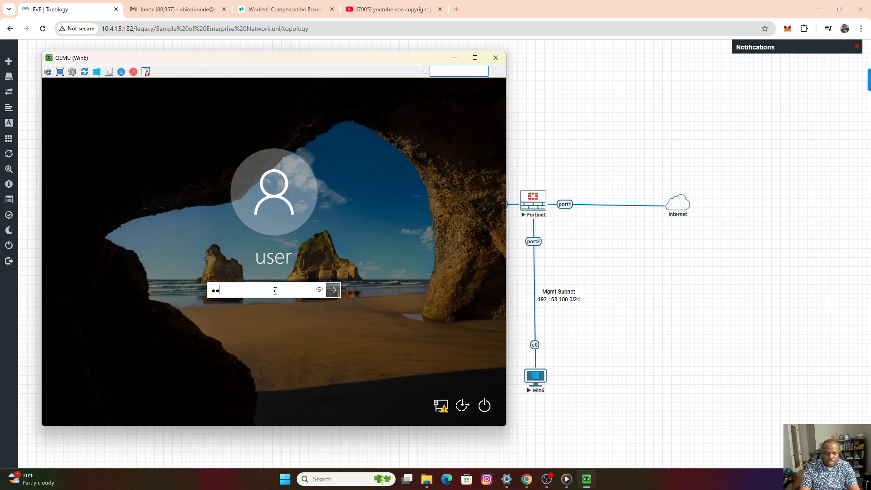
type("••••••••")
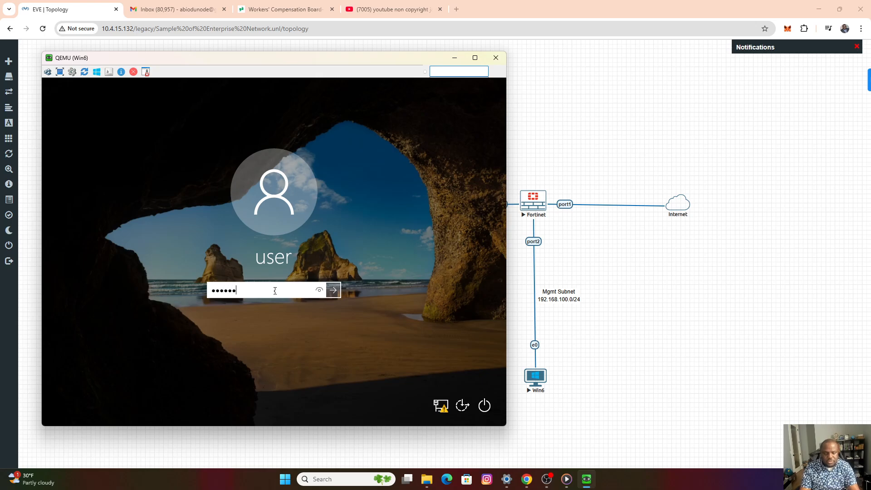
key("Return")
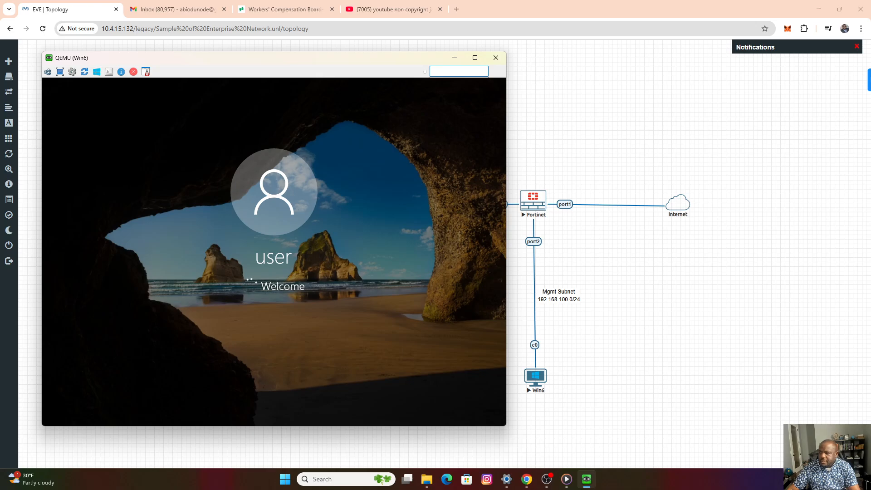
key("alt+Tab")
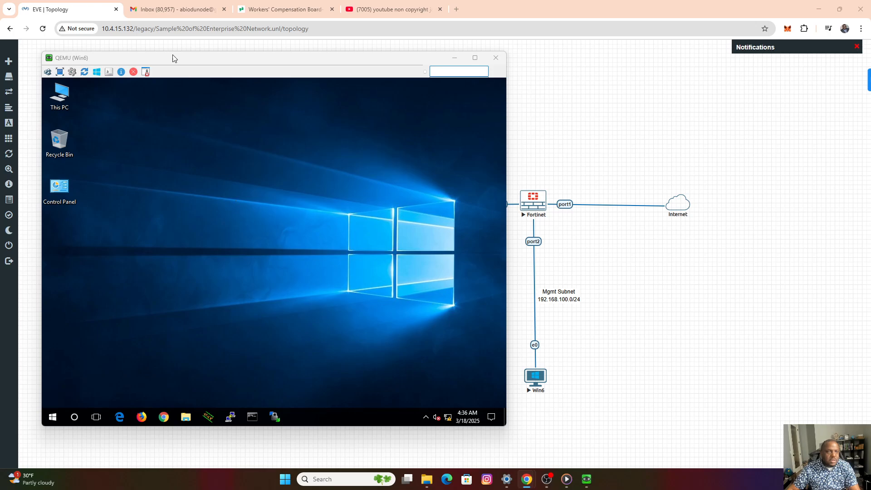
Move the Win6 console clear of the firewall node and open Network and Sharing Center.
left_click_drag(173, 58, 218, 54)
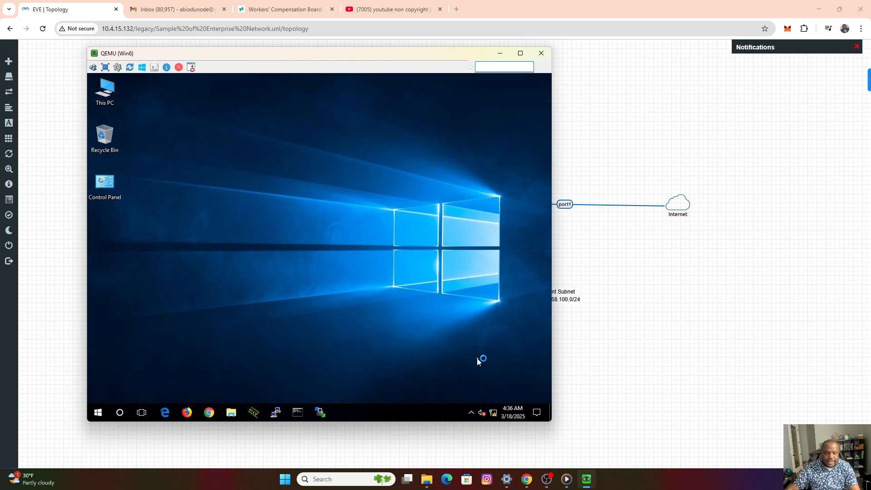
right_click(494, 412)
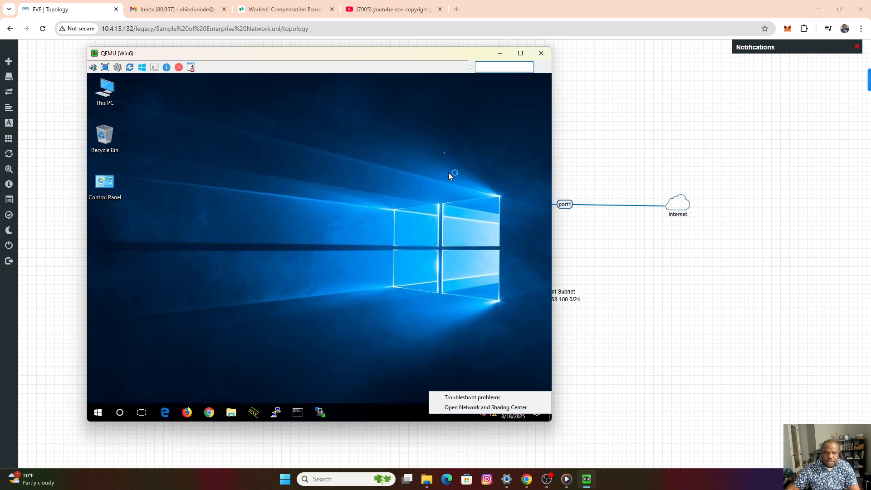
left_click_drag(409, 57, 377, 55)
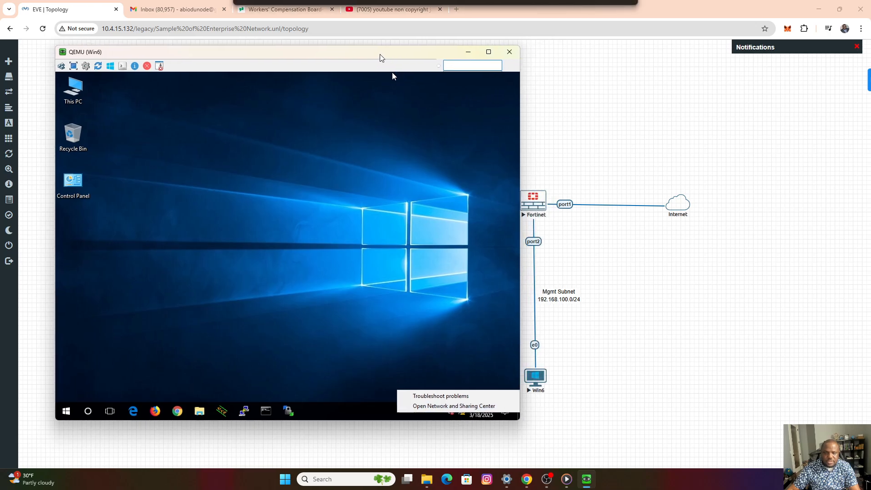
left_click(477, 410)
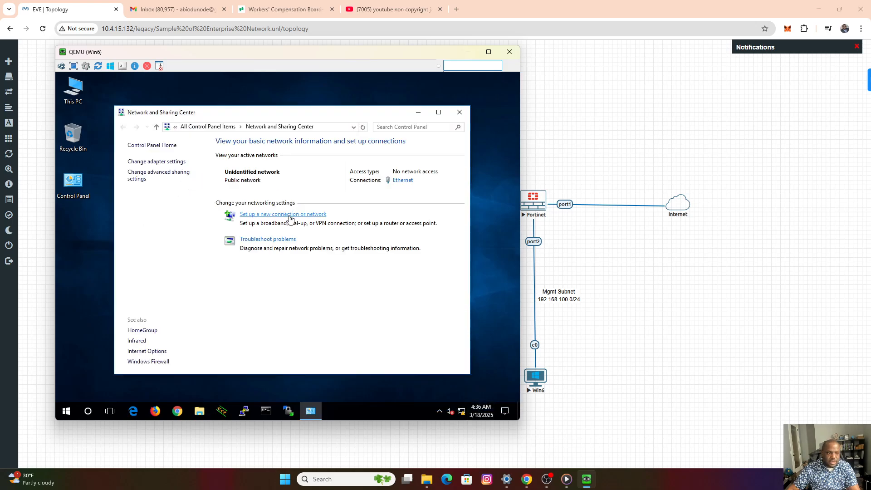
Open the Ethernet adapter's properties and disable Internet Protocol Version 6 (TCP/IPv6).
left_click(152, 162)
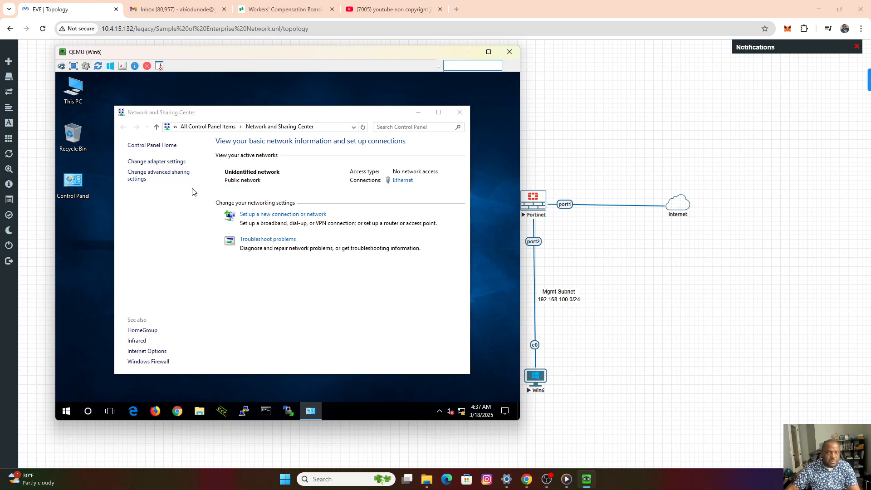
left_click(178, 179)
right_click(178, 179)
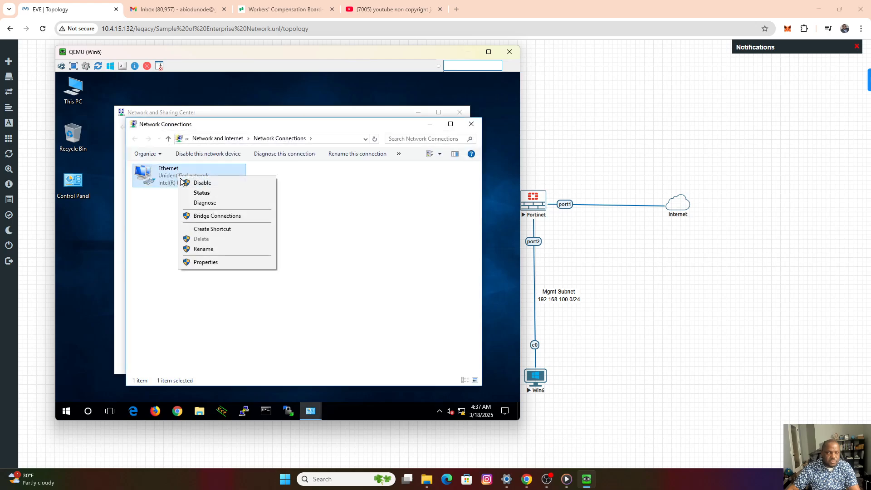
left_click(207, 263)
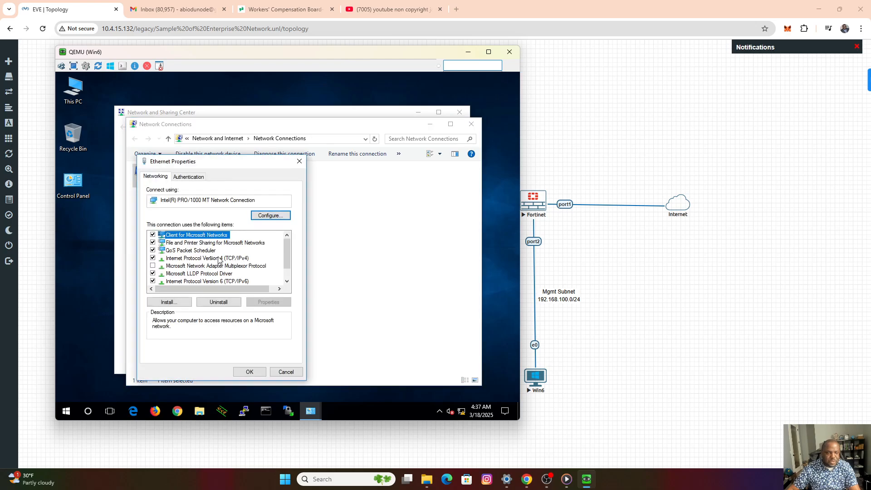
left_click(153, 282)
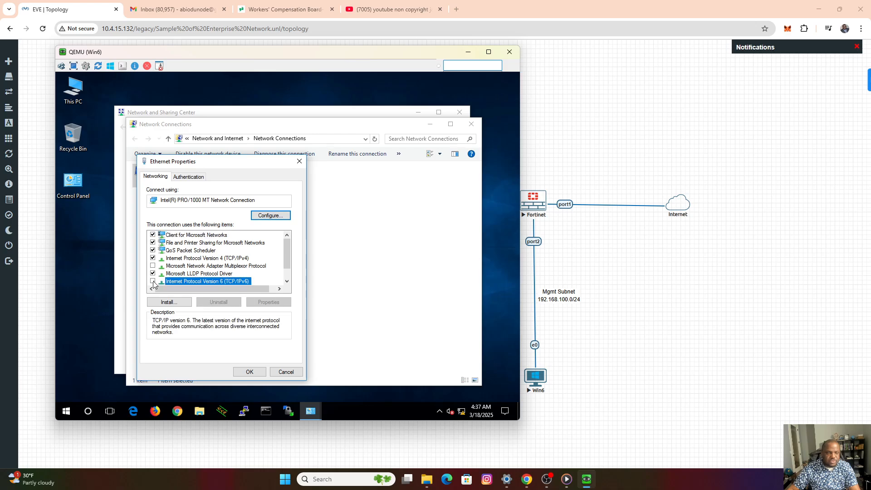
Set a static IPv4 address of 192.168.100.100 with subnet mask 255.255.255.0 and default gateway 192.168.100.1.
double_click(231, 259)
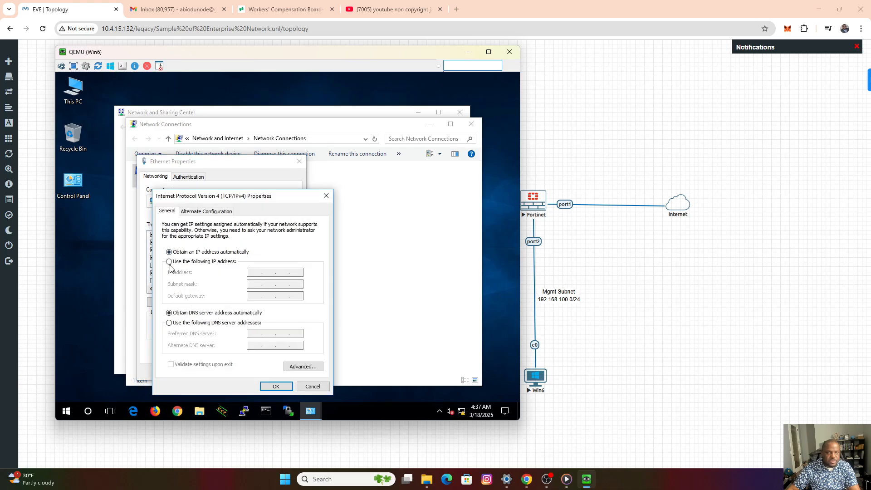
left_click(169, 261)
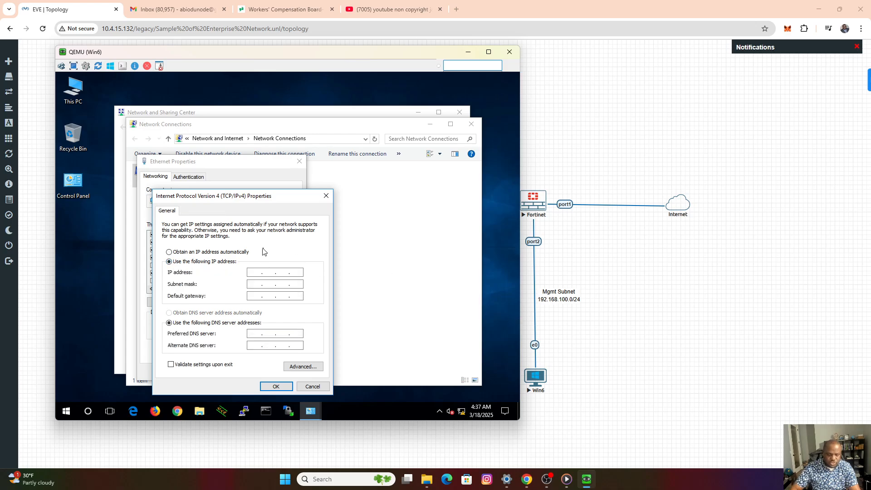
type("192 . 168 . 100 .")
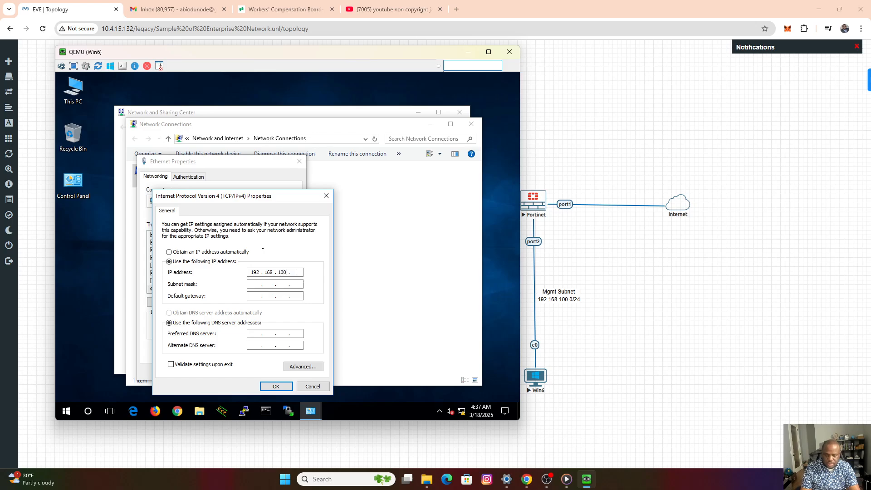
type(" 100")
key("Tab")
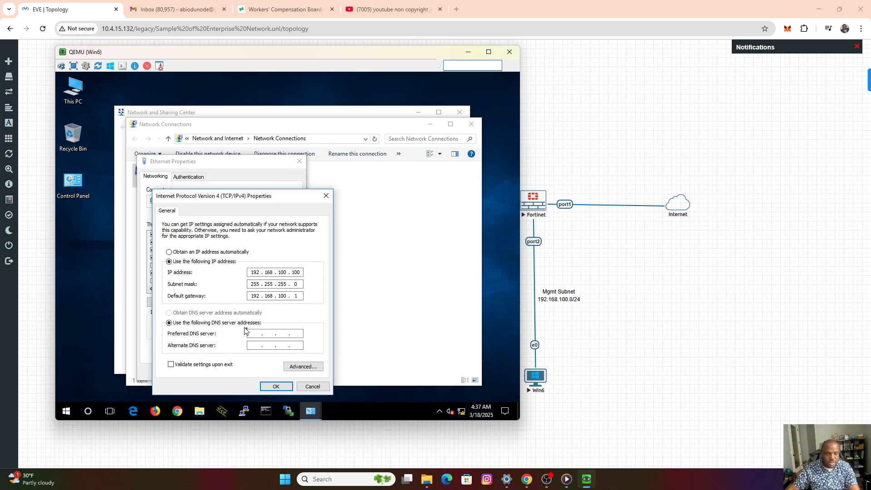
Set the preferred DNS server to 8.8.8.8 and apply the Ethernet adapter settings.
left_click(256, 335)
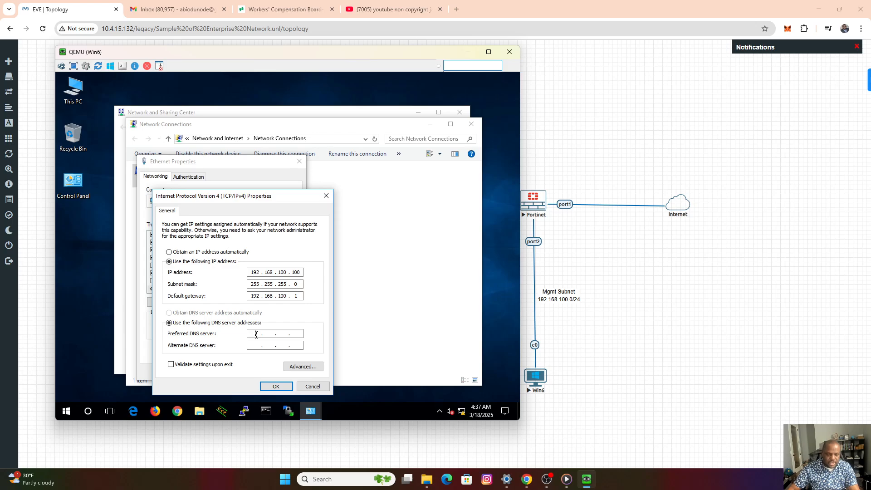
type("8.8.8.")
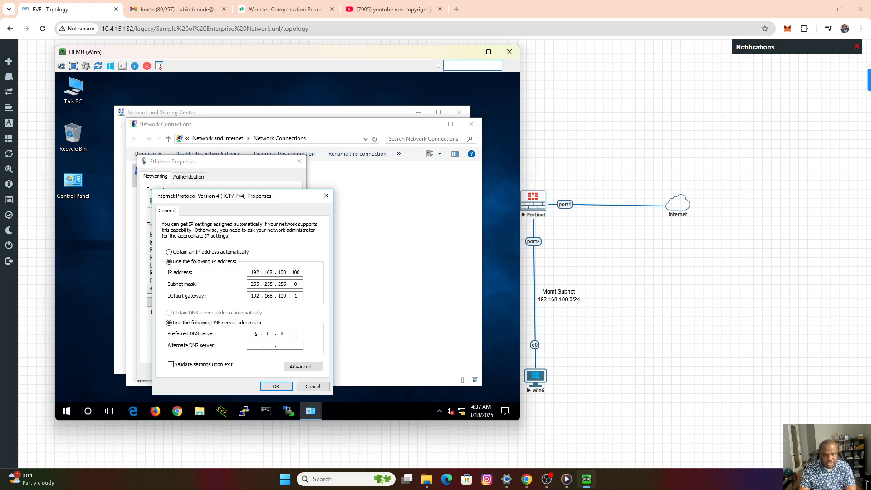
type("8")
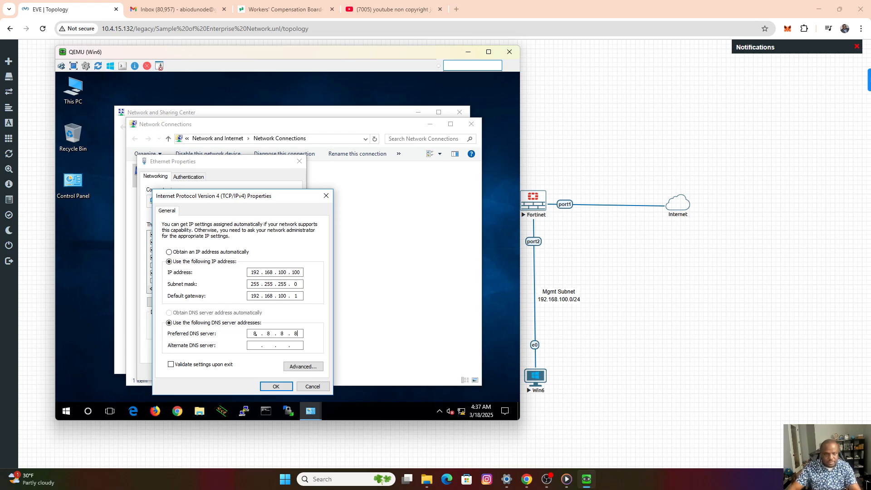
left_click(276, 387)
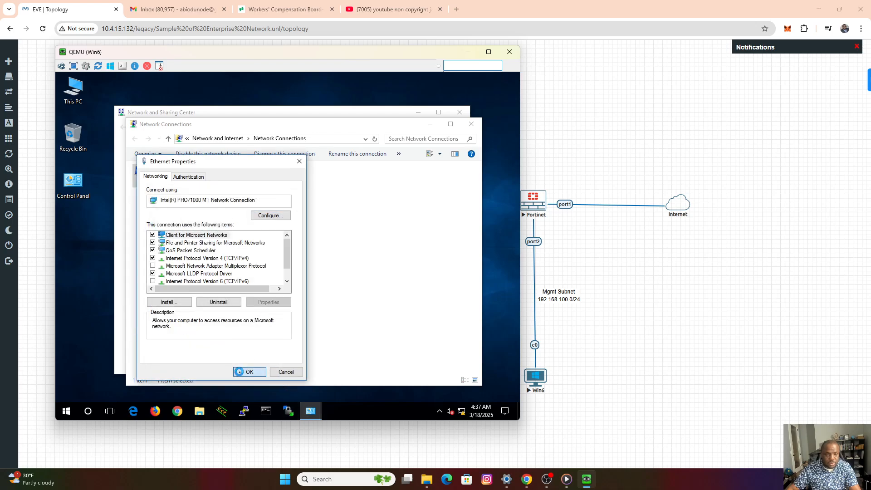
left_click(249, 372)
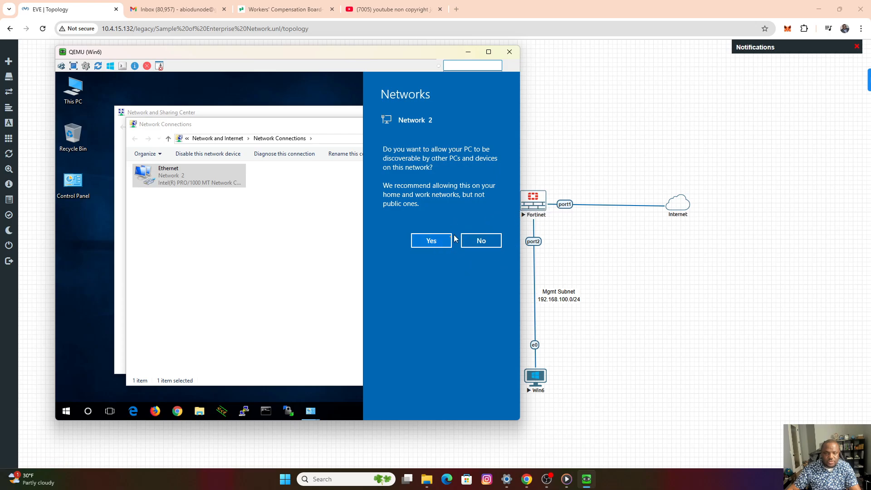
Allow the PC to be discoverable on Network 2 and close both network settings windows.
left_click(431, 240)
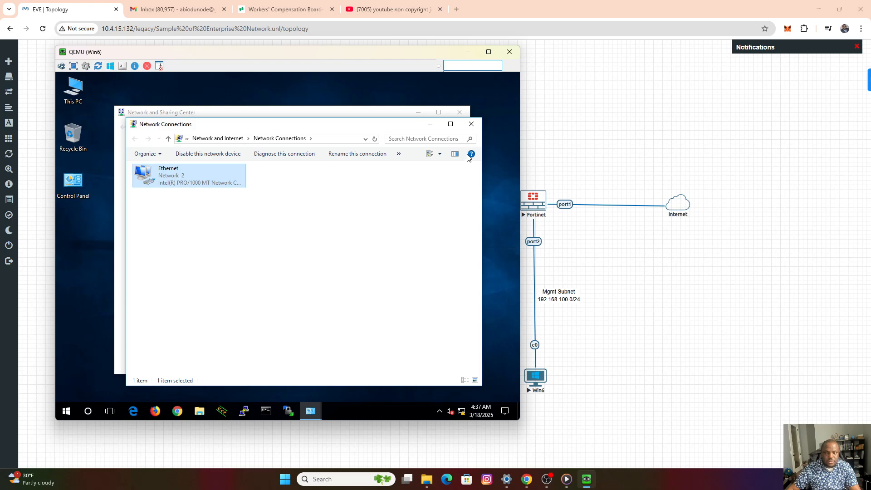
left_click(471, 124)
left_click(461, 115)
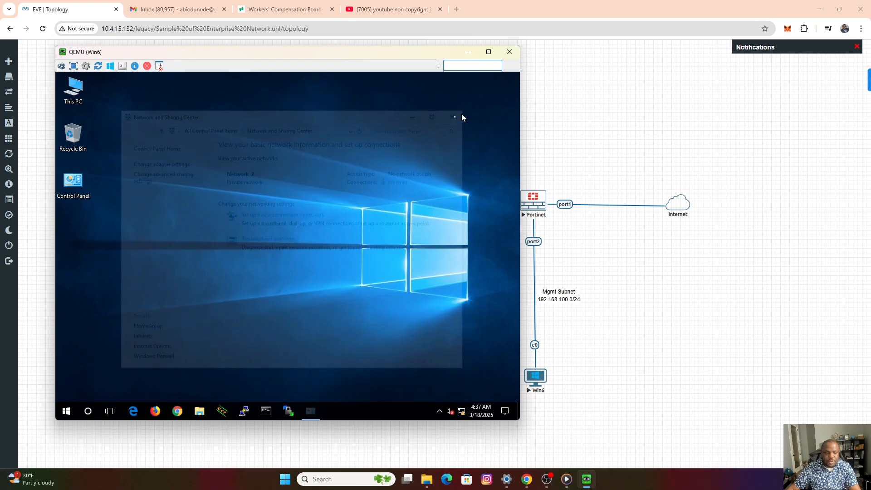
Check Win6's IP configuration by running "ipconfig" in Command Prompt.
left_click(267, 412)
left_click(281, 265)
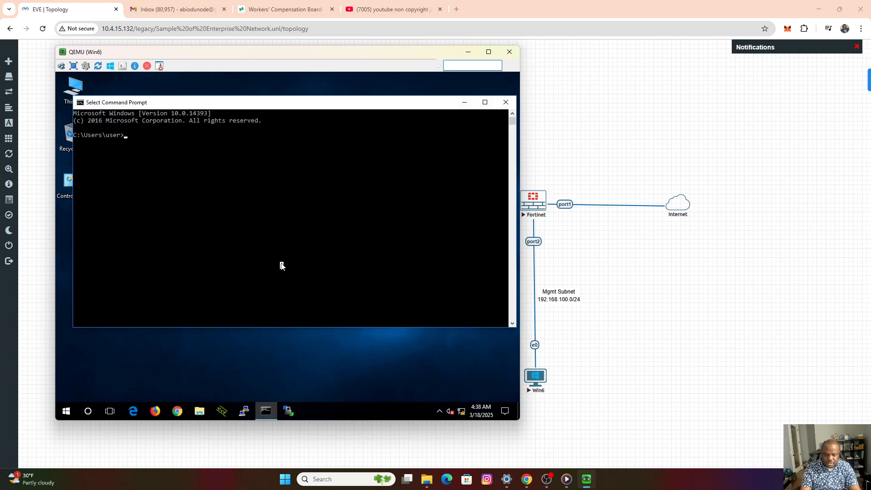
type("ipconfig")
key("Return")
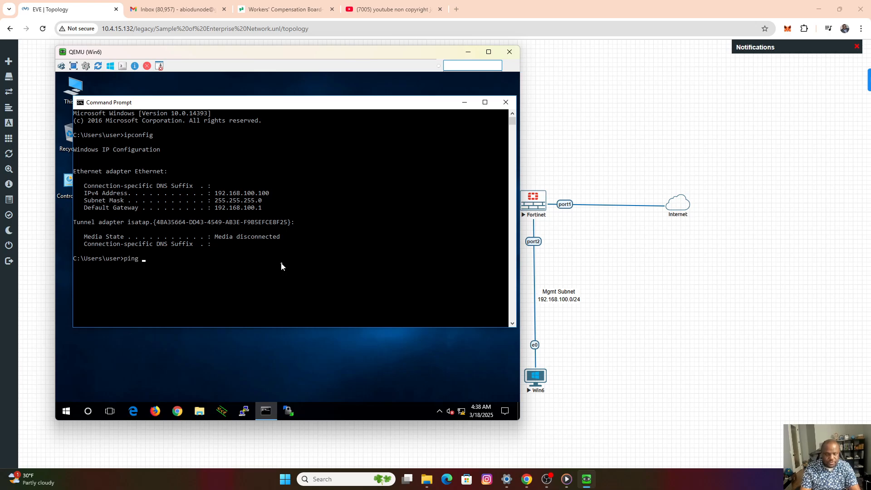
Ping the firewall's port2 address 192.168.100.1 from Win6 and minimize Command Prompt.
type("ping 192.1")
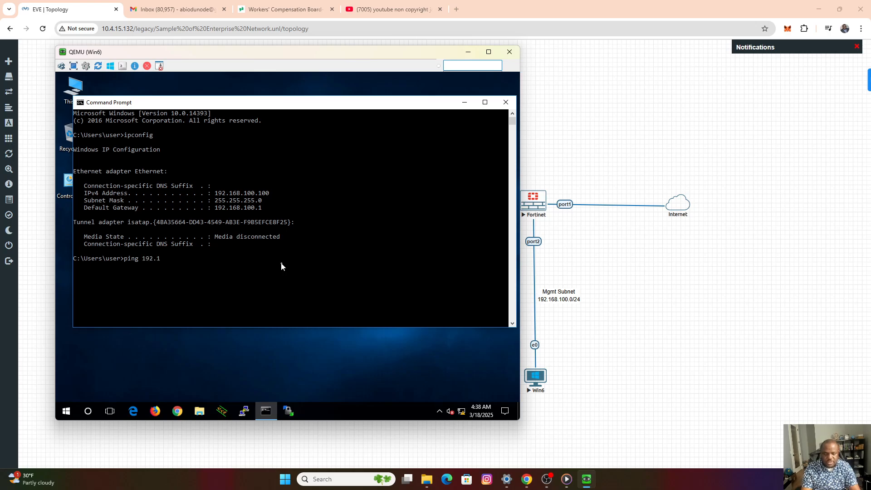
type("68.1")
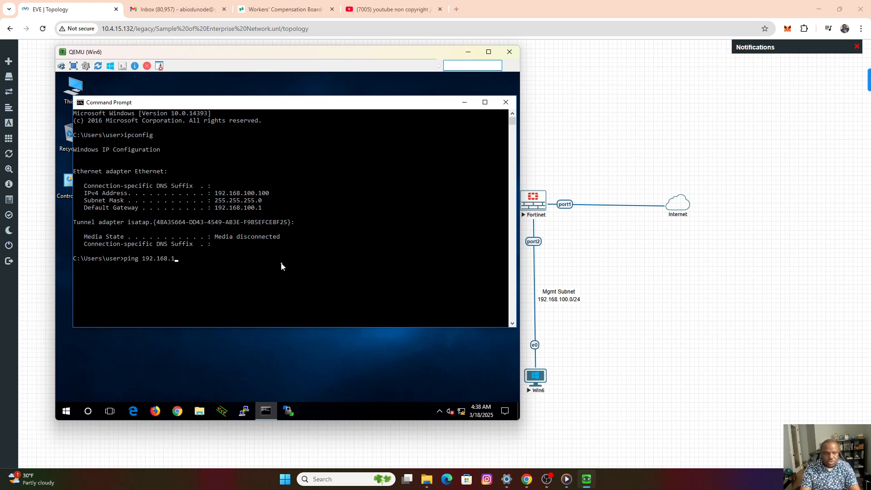
type("00.1")
key("Return")
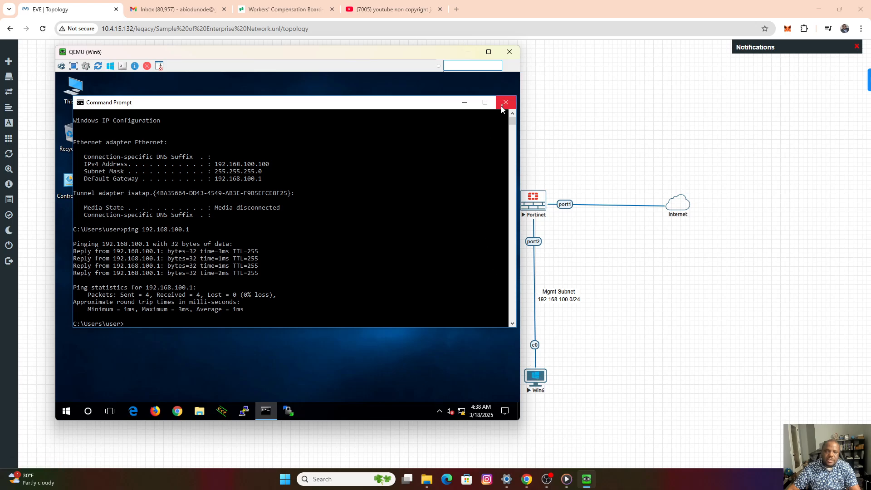
left_click(466, 105)
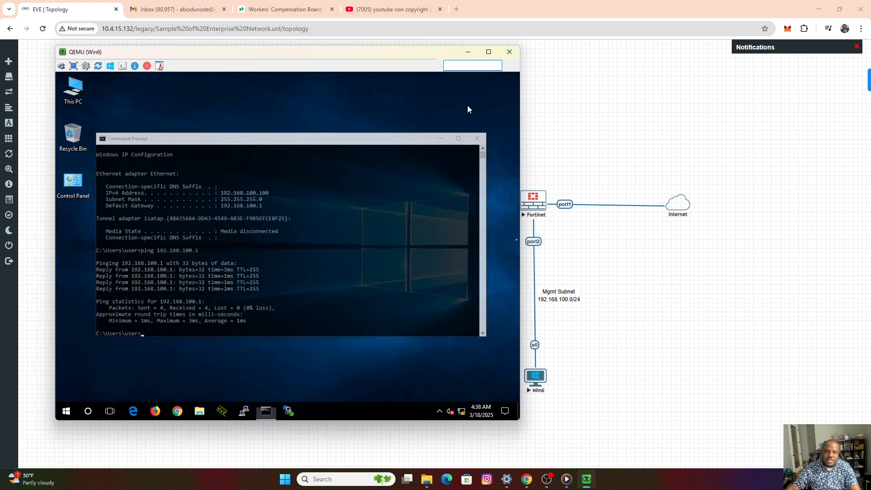
Open Chrome on Win6 and browse to the firewall's management address 192.168.100.1.
left_click(177, 412)
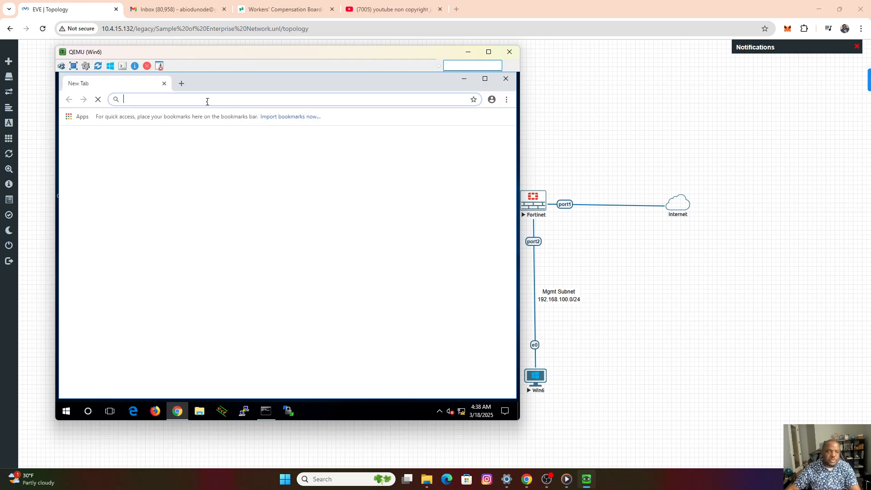
type("192")
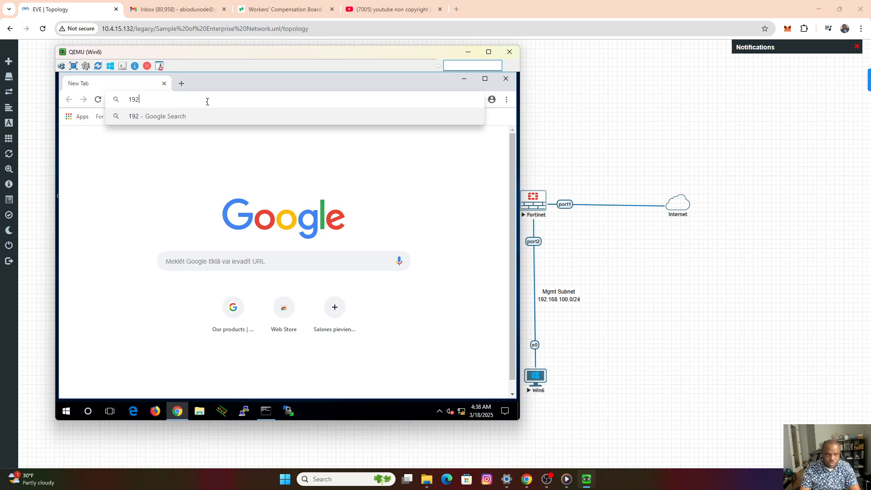
type(".168")
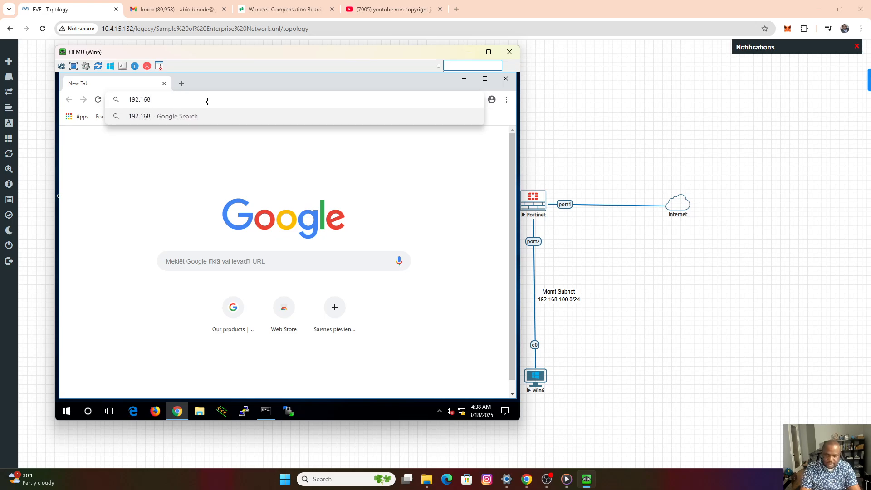
type(".1")
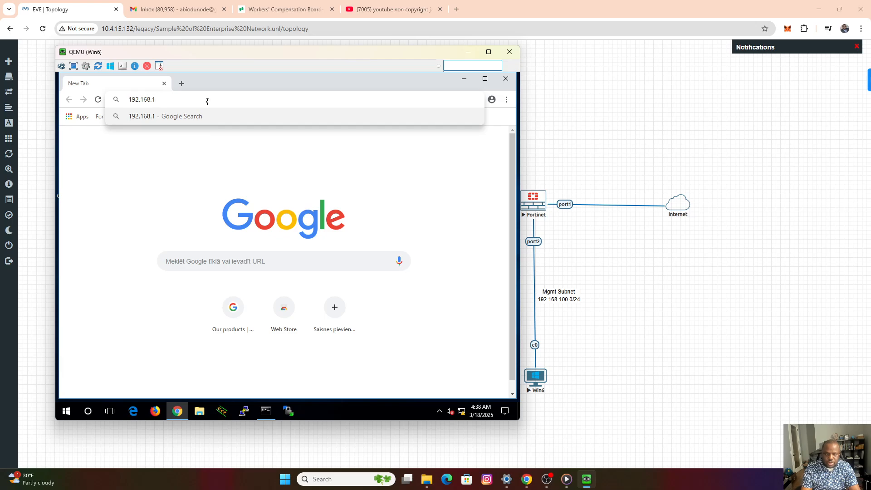
type("00")
type(".1")
key("Return")
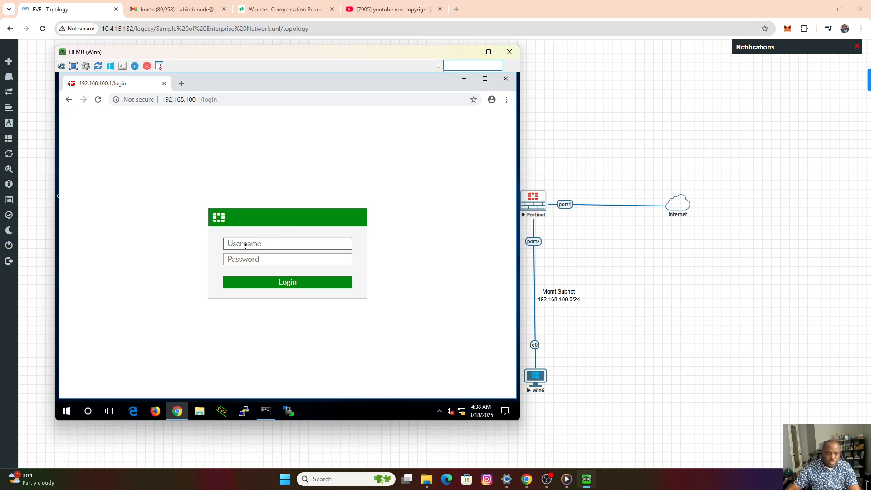
Log in to the firewall as admin with a blank password and proceed to the password change.
type("admin")
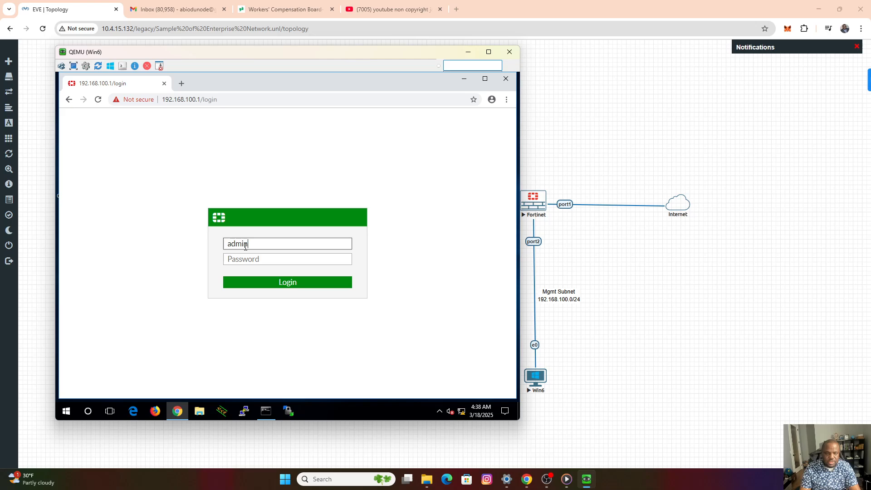
key("Return")
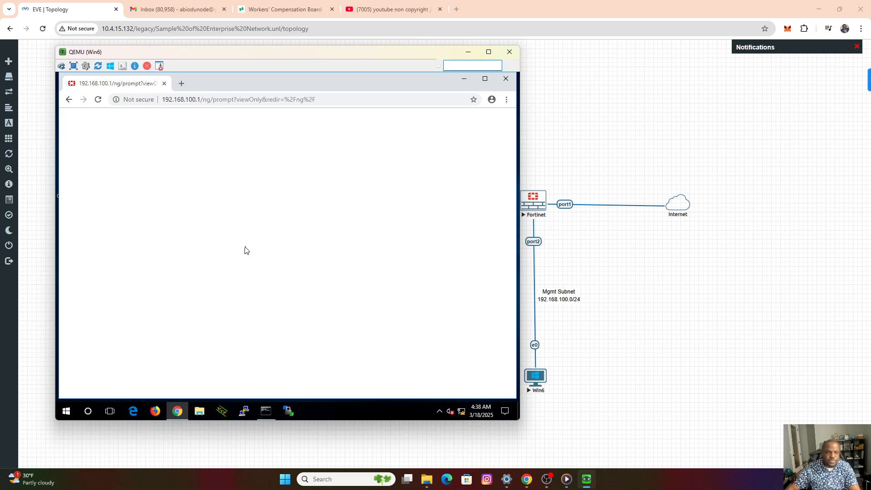
left_click(259, 295)
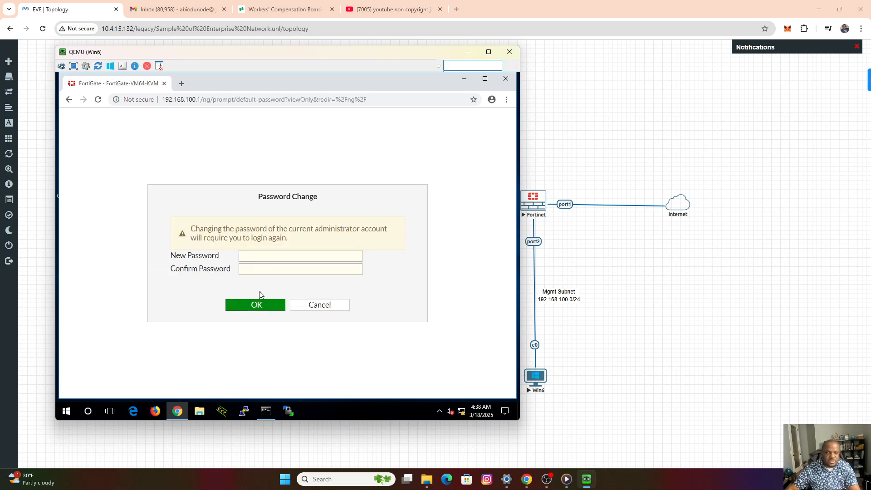
Enter and confirm a new administrator password, submit the change, and dismiss the browser's offer to save it.
left_click(279, 254)
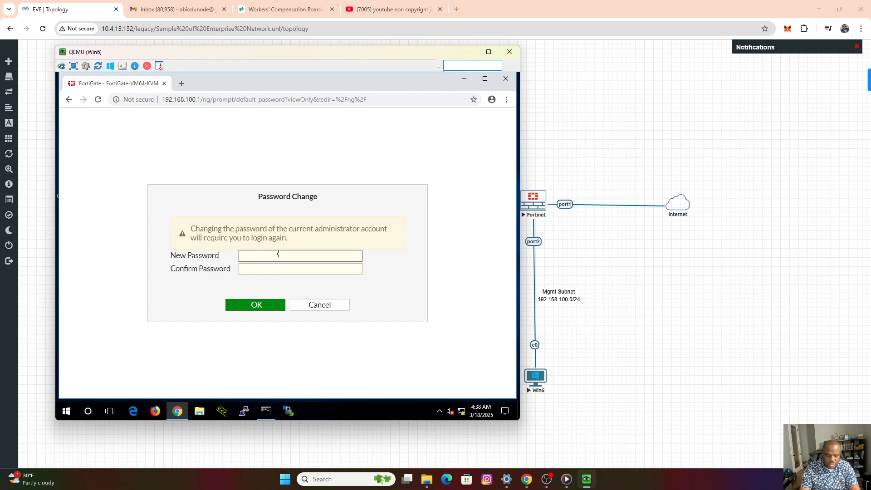
type("•")
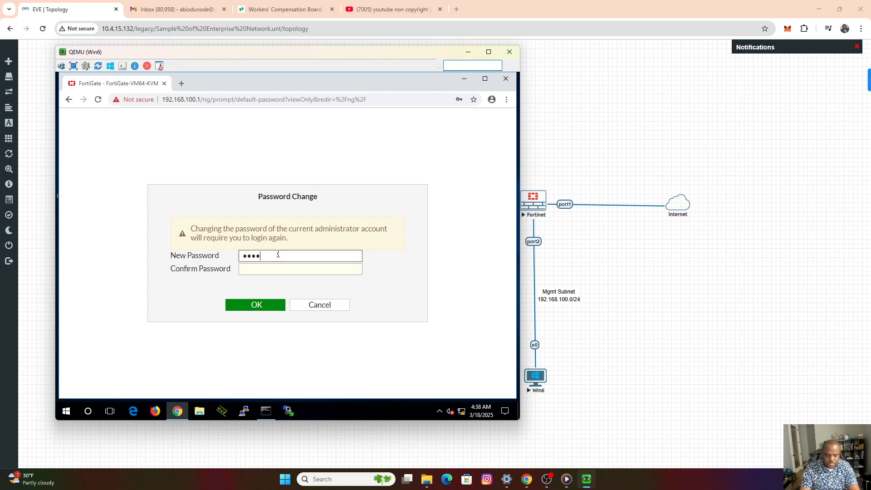
key("BackSpace")
key("BackSpace")
key("BackSpace")
key("BackSpace")
key("BackSpace")
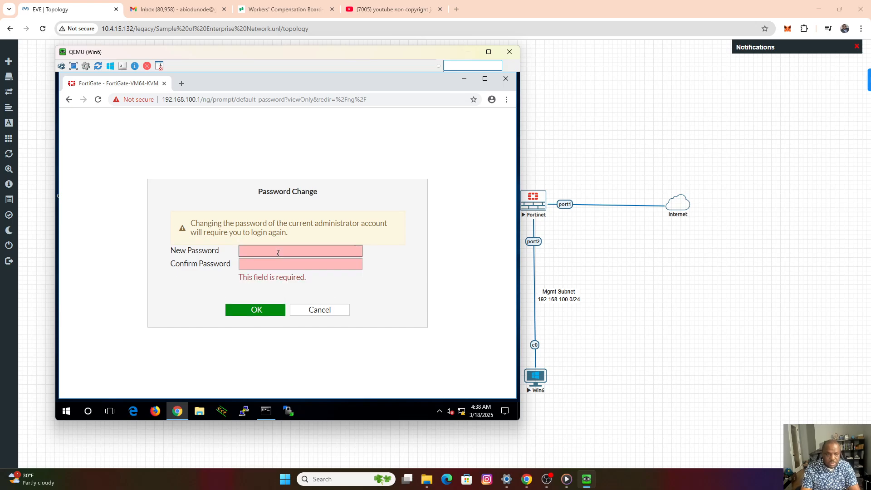
type("•••••")
key("Tab")
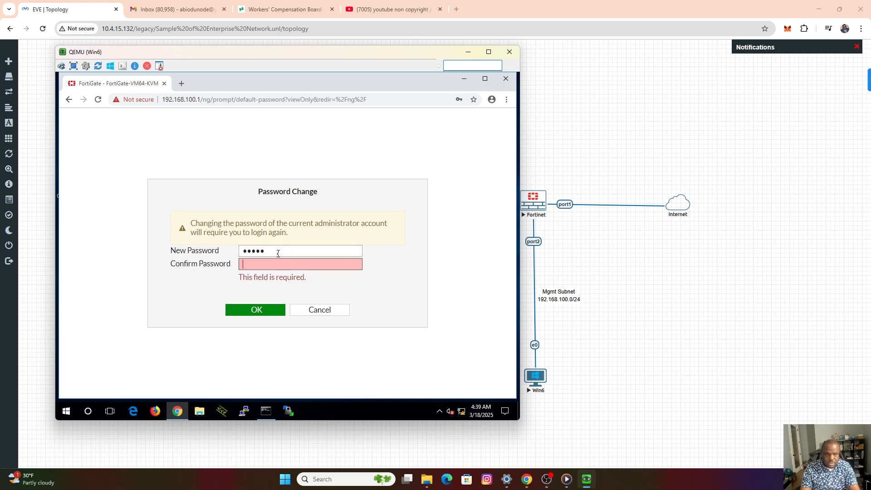
type("•••••")
key("Return")
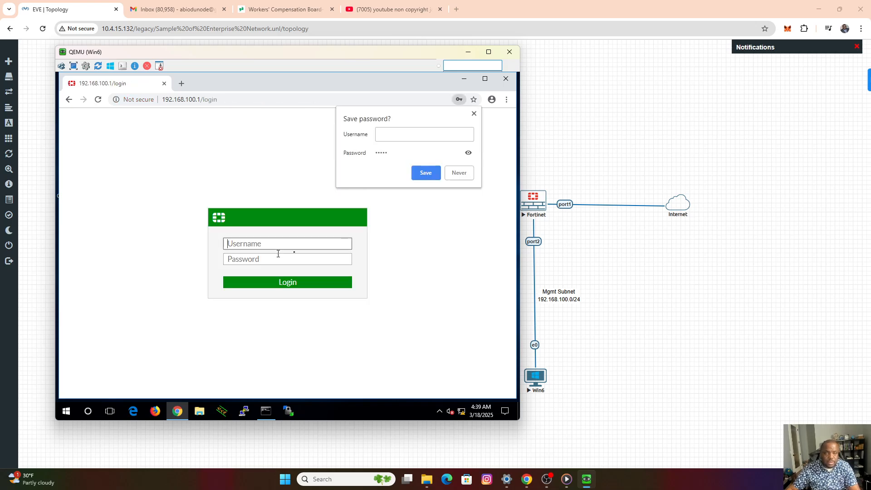
left_click(474, 114)
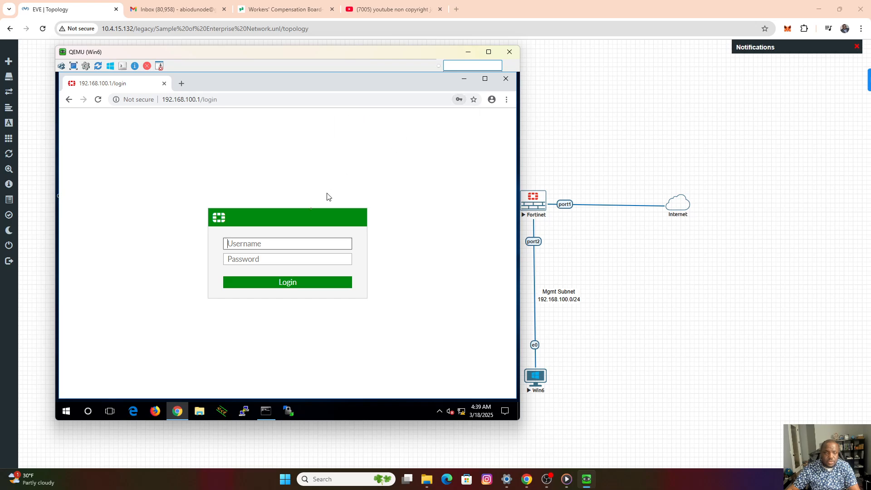
Log in again as admin with the new account password and save the credentials in the browser.
type("adm")
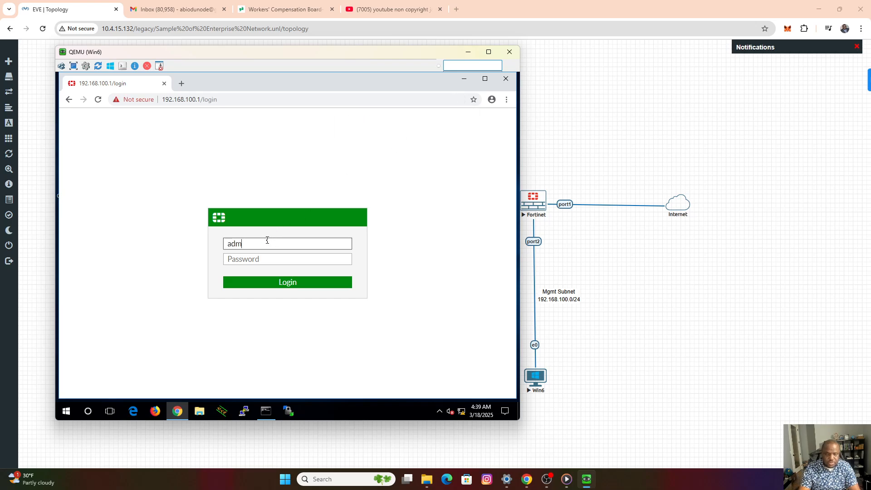
type("in")
key("Tab")
type("•")
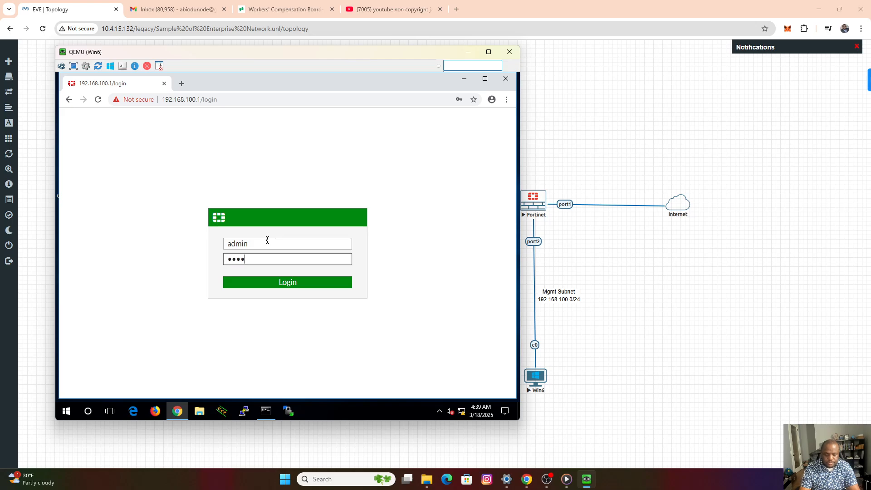
type("•")
key("Return")
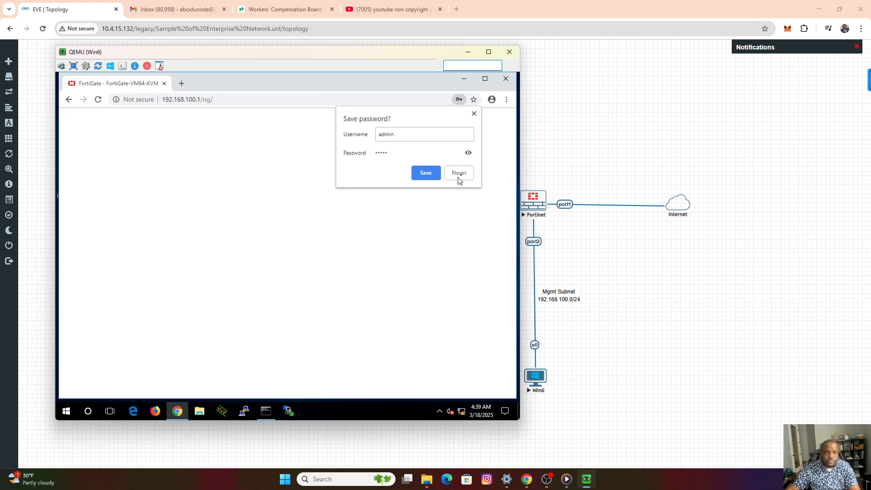
left_click(428, 174)
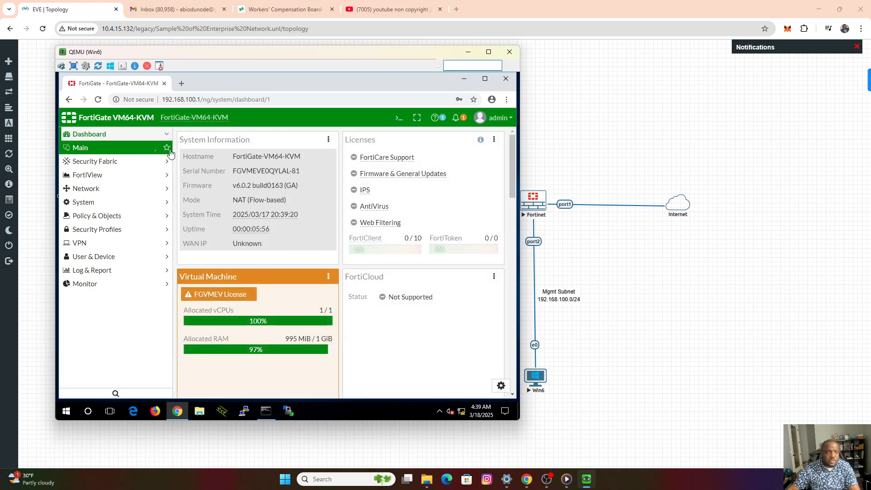
Reposition the Win6 console window over the topology and show the firewall's network interfaces.
mouse_move(252, 58)
left_mouse_down()
mouse_move(517, 85)
mouse_move(229, 93)
mouse_move(244, 59)
mouse_move(244, 69)
left_mouse_up()
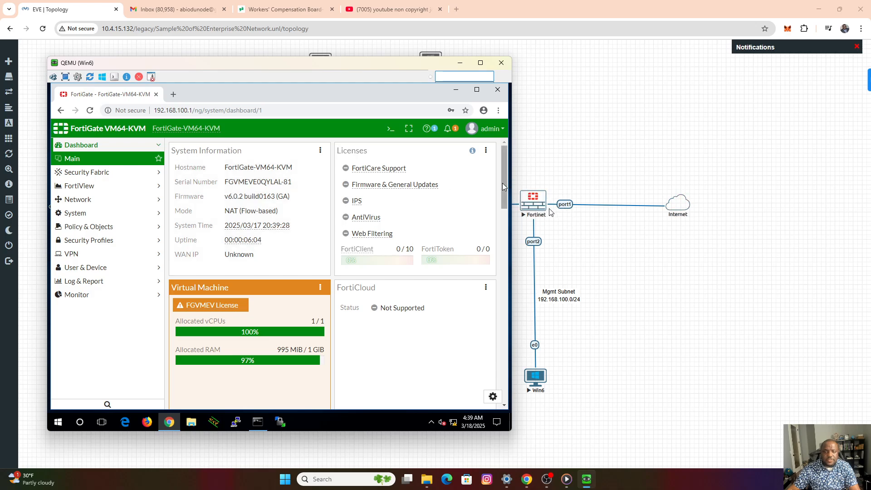
left_click(87, 203)
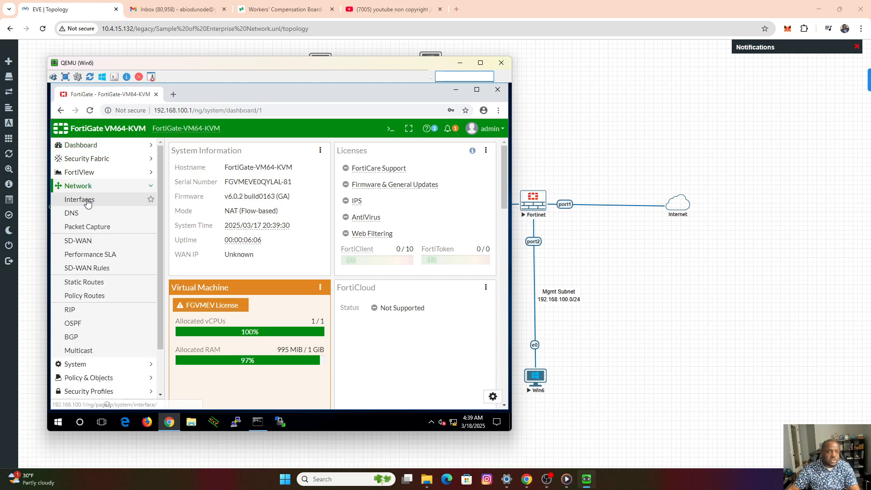
left_click(87, 203)
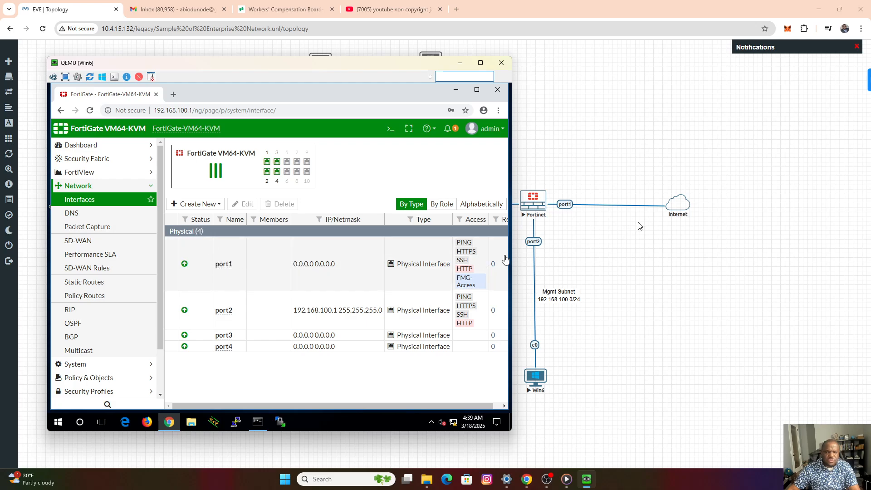
Edit port1 to give it the alias "Internet" and the WAN role, and save the interface.
left_click(233, 278)
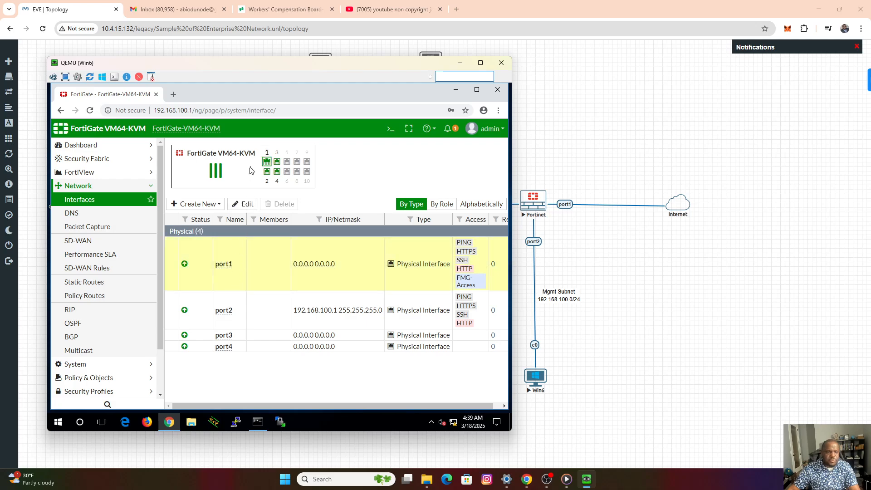
left_click(242, 205)
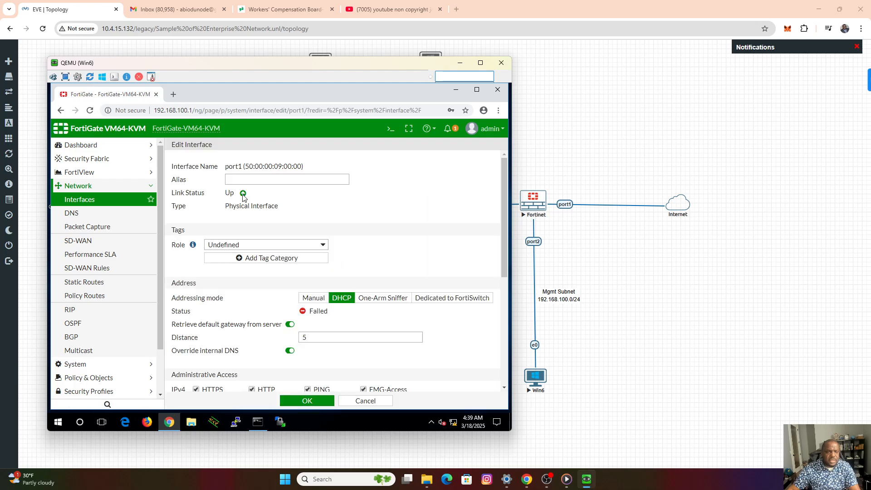
left_click(256, 179)
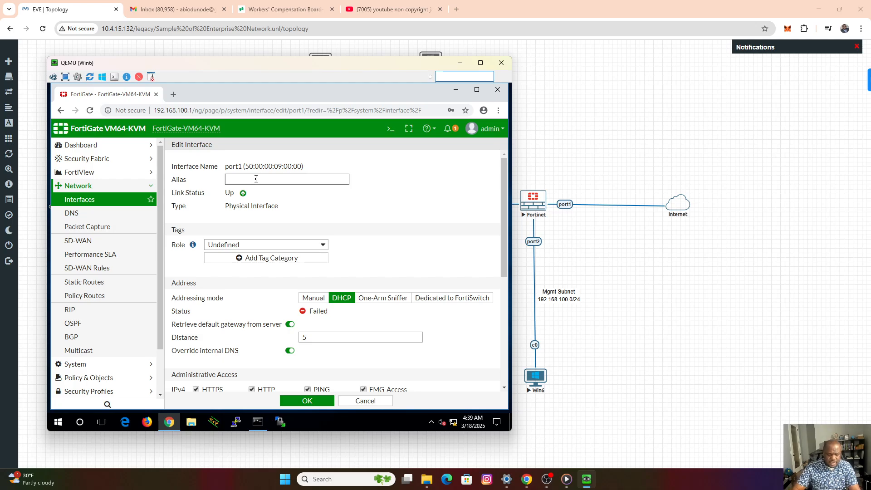
type("Internet")
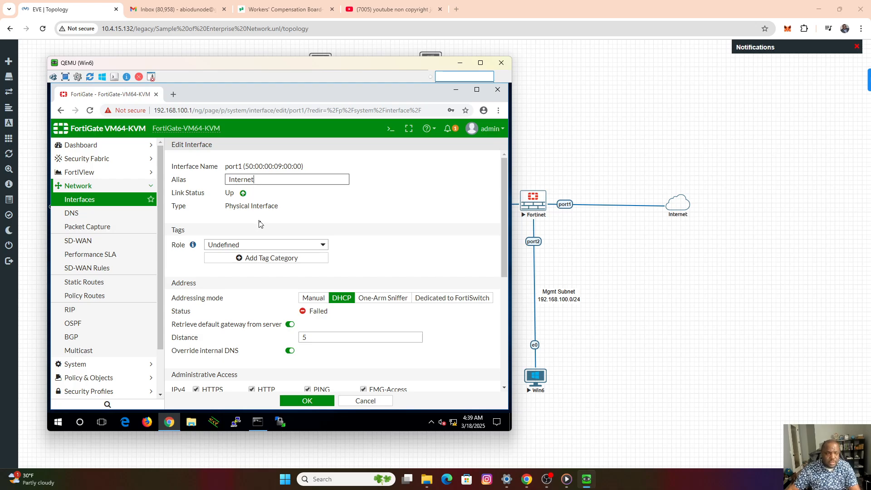
left_click(269, 245)
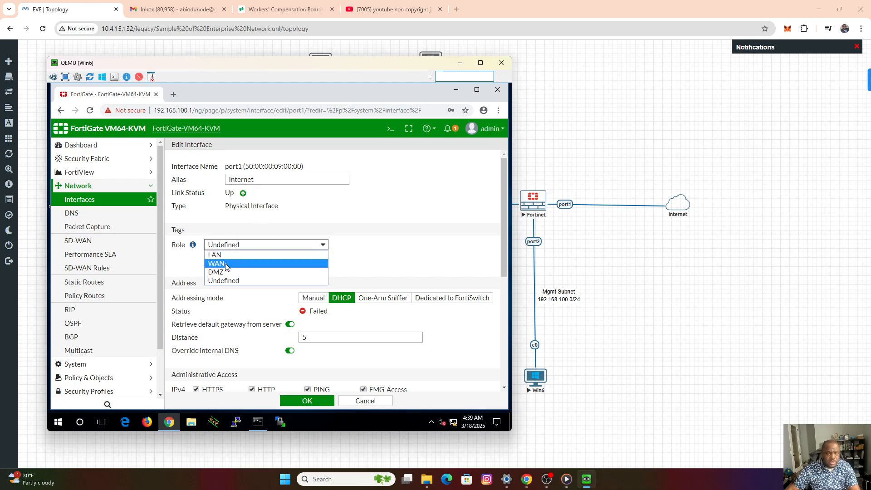
left_click(227, 267)
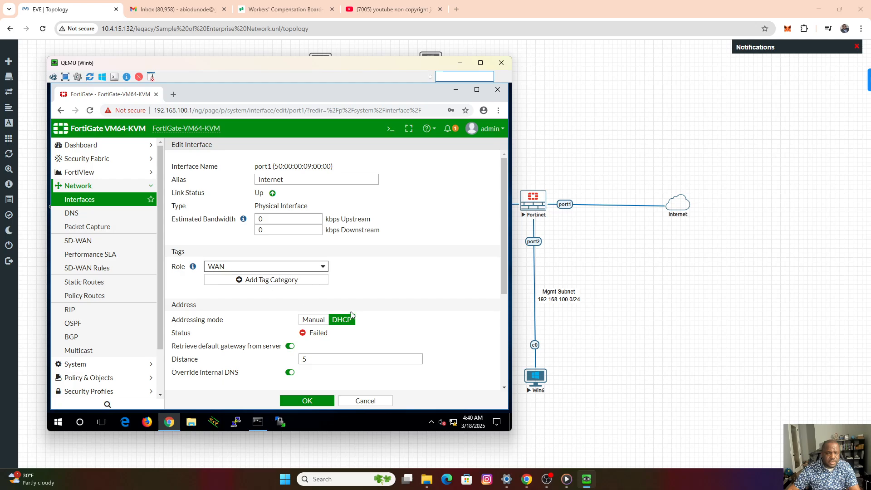
left_click(307, 403)
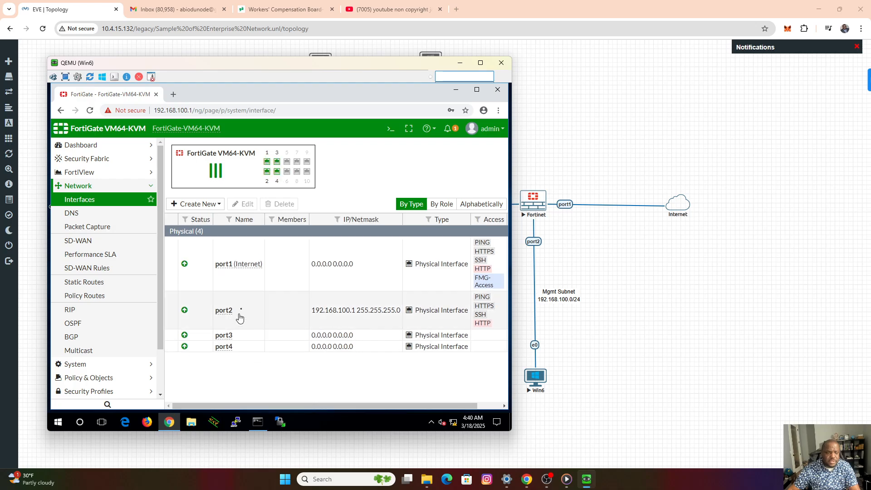
Edit port2 to give it the alias "Management" and the LAN role, and save the interface.
left_click(240, 315)
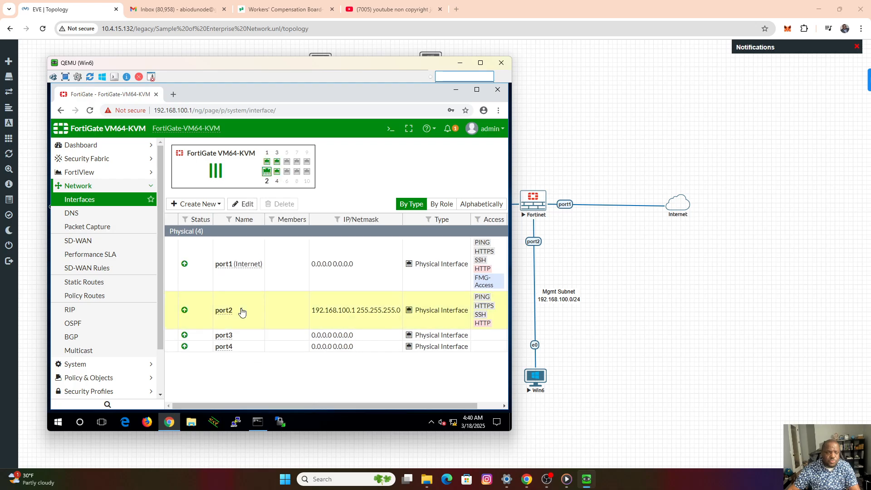
left_click(247, 208)
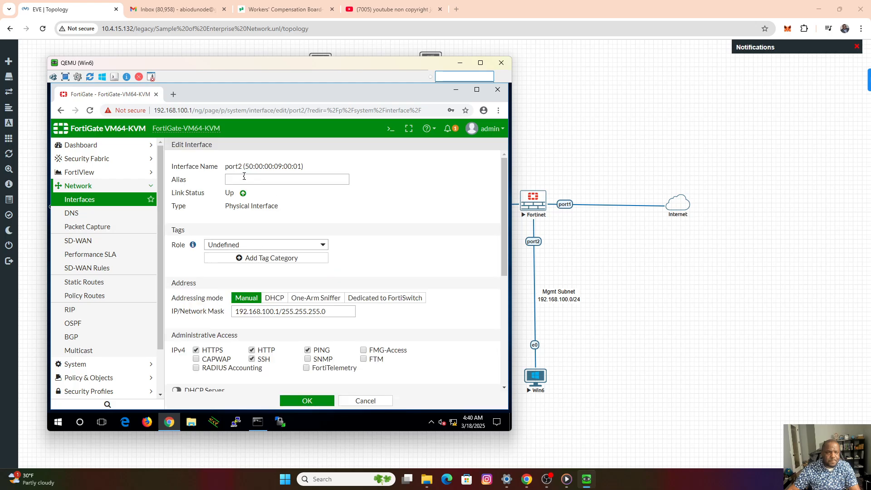
left_click(244, 178)
type("Mana")
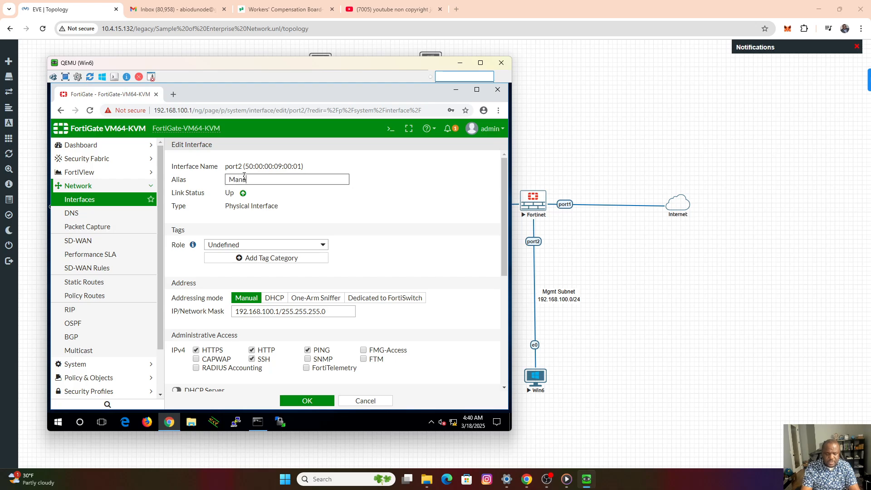
type("gement")
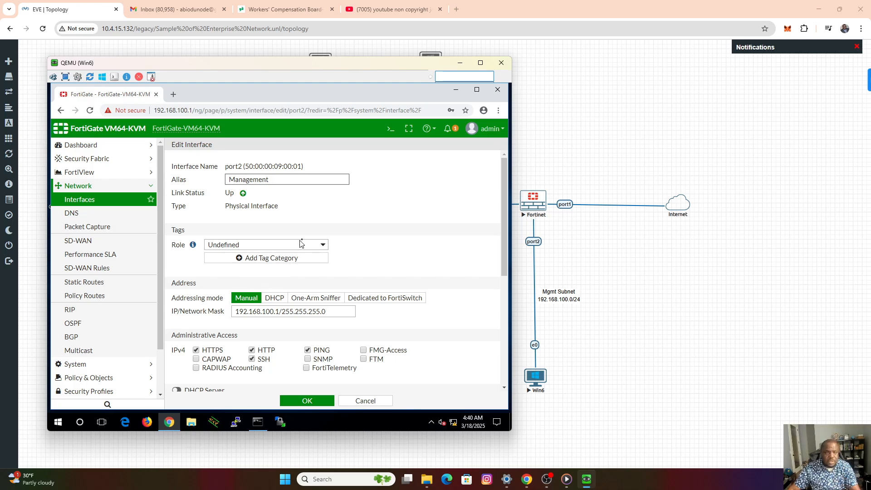
left_click(321, 248)
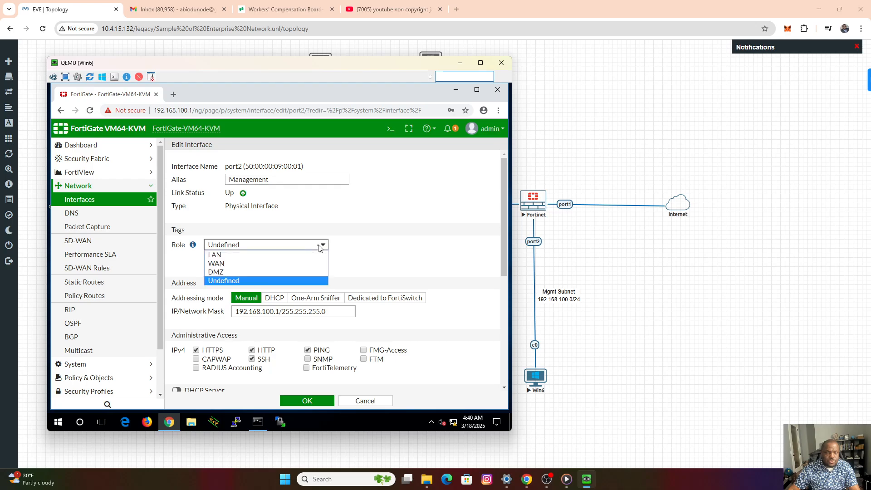
left_click(239, 257)
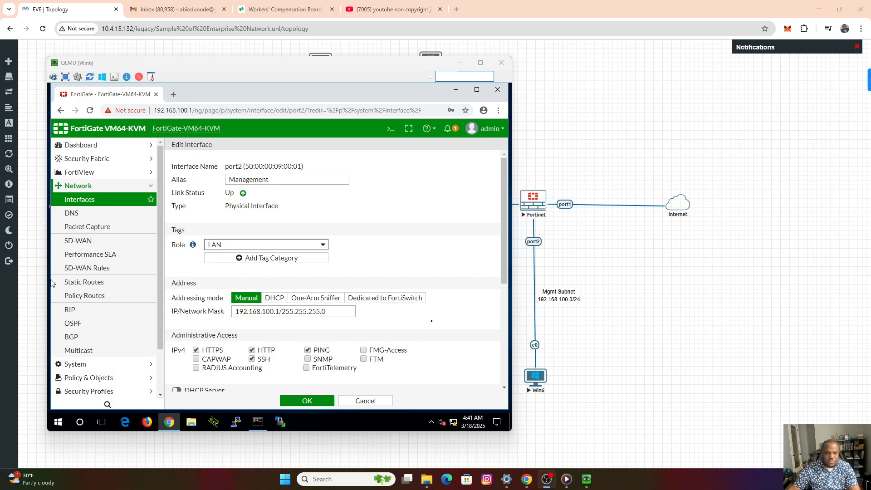
left_click(307, 401)
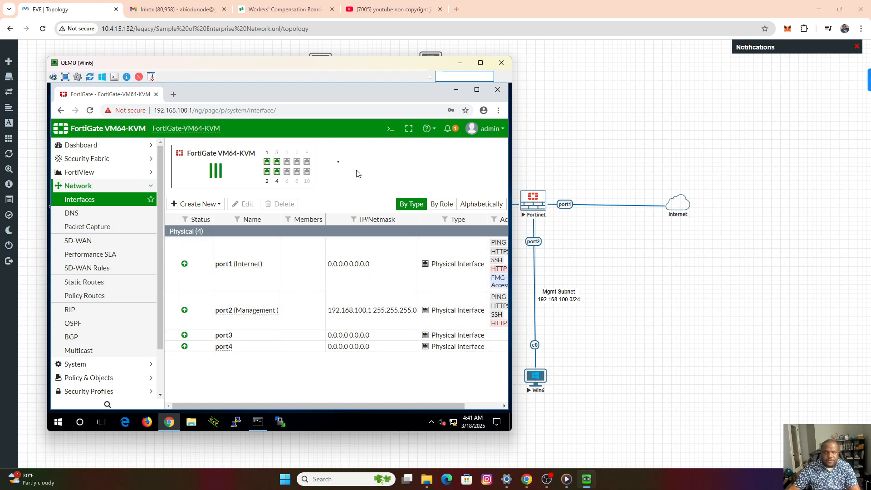
Move the Win6 console and the browser window inside it aside so the switch and the VLAN subnets in the topology are uncovered.
left_click_drag(217, 66, 423, 79)
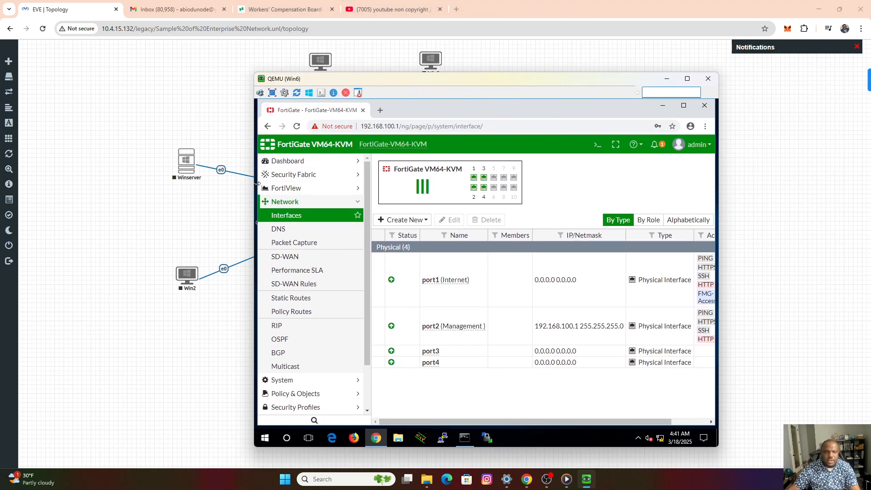
left_click(289, 188)
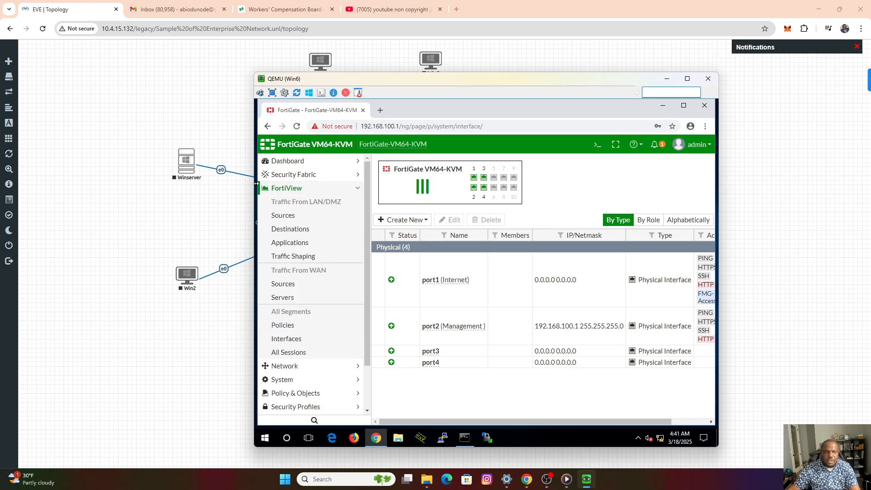
left_click_drag(257, 183, 292, 187)
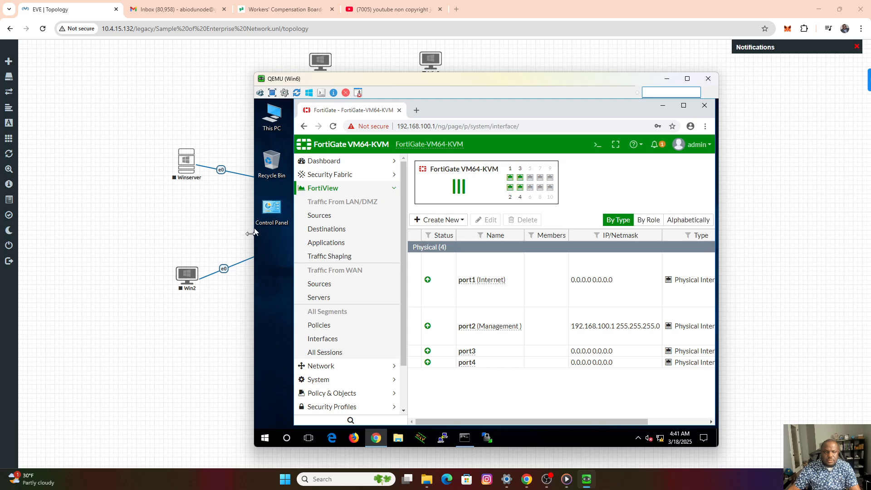
left_click_drag(254, 236, 393, 235)
left_click_drag(482, 82, 610, 59)
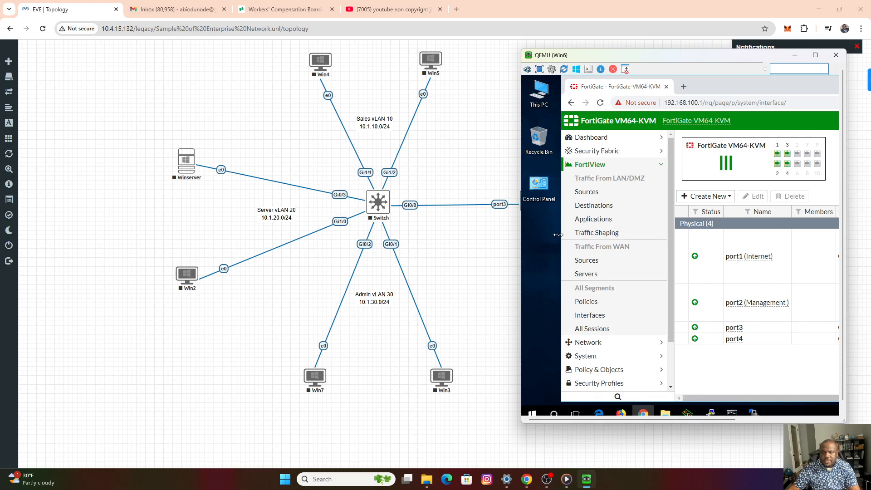
left_click_drag(562, 236, 529, 236)
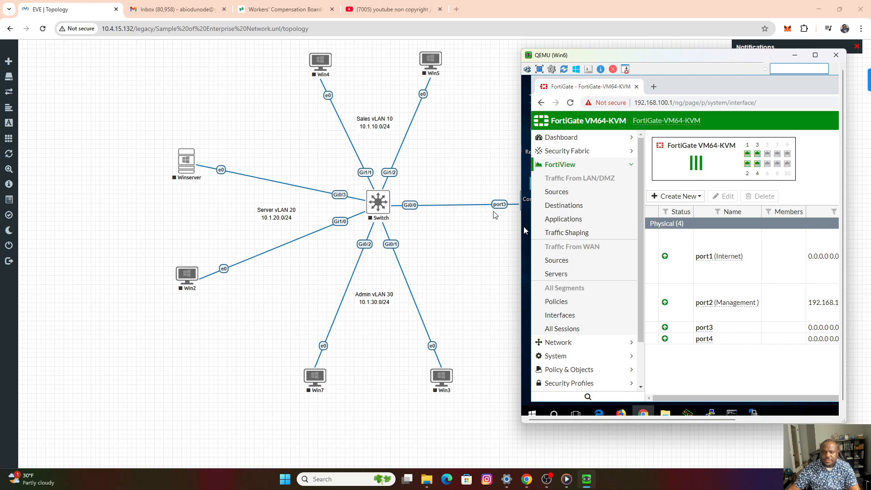
Start a new VLAN interface named "Sales vLAN" with alias "Sales" on port3, using VLAN ID 10.
left_click(699, 200)
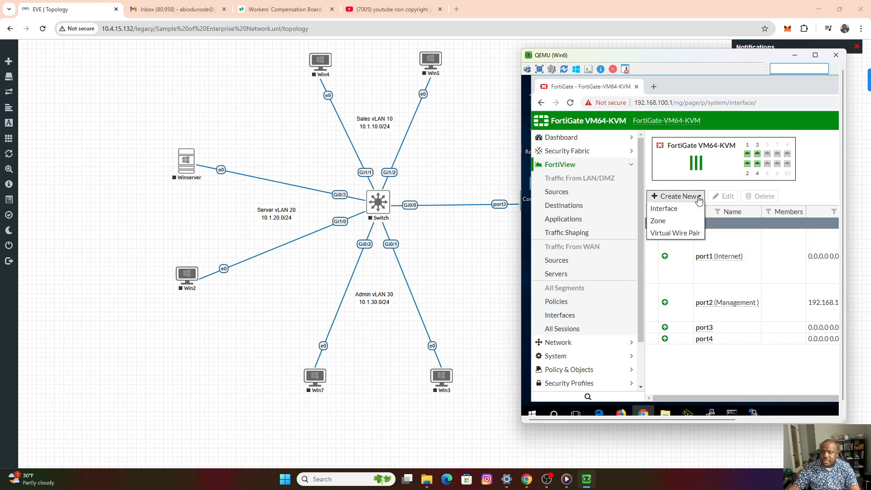
left_click(674, 209)
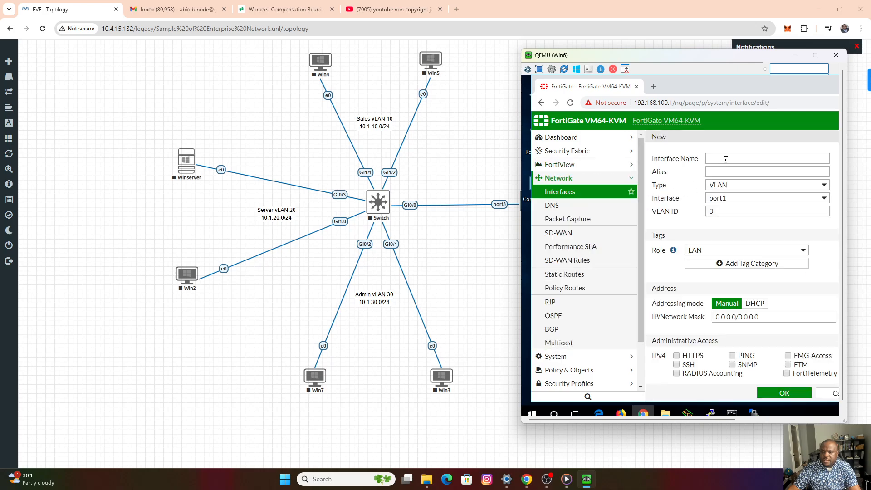
left_click(726, 159)
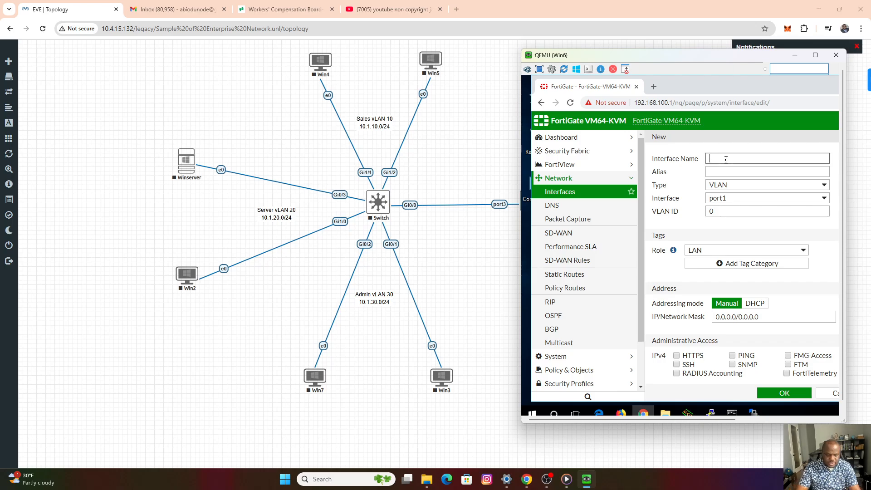
type("Sales vLAN")
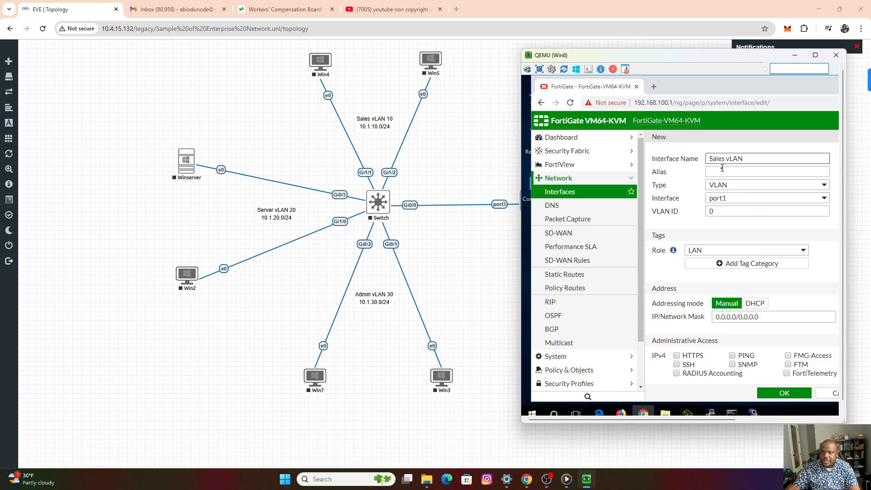
left_click(722, 172)
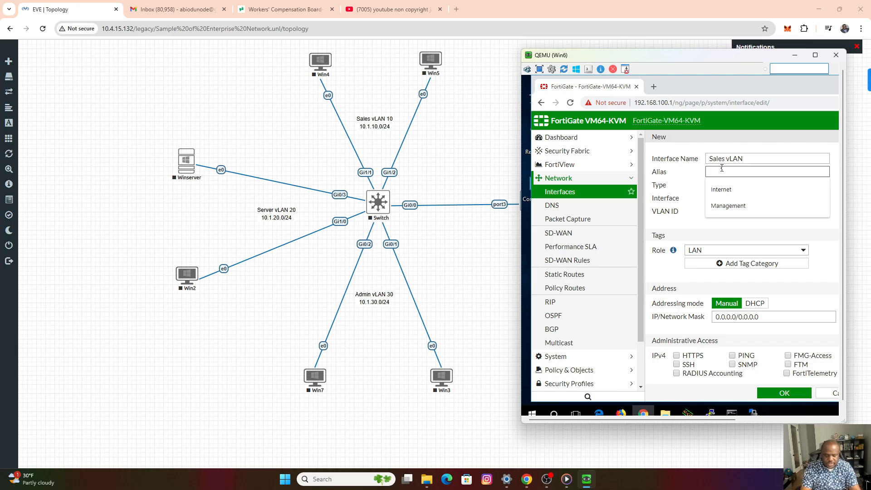
type("Sales")
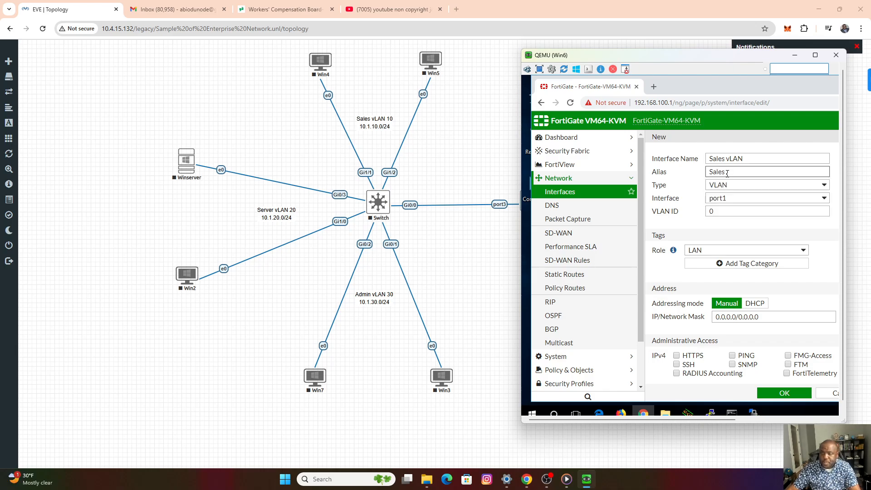
left_click(736, 204)
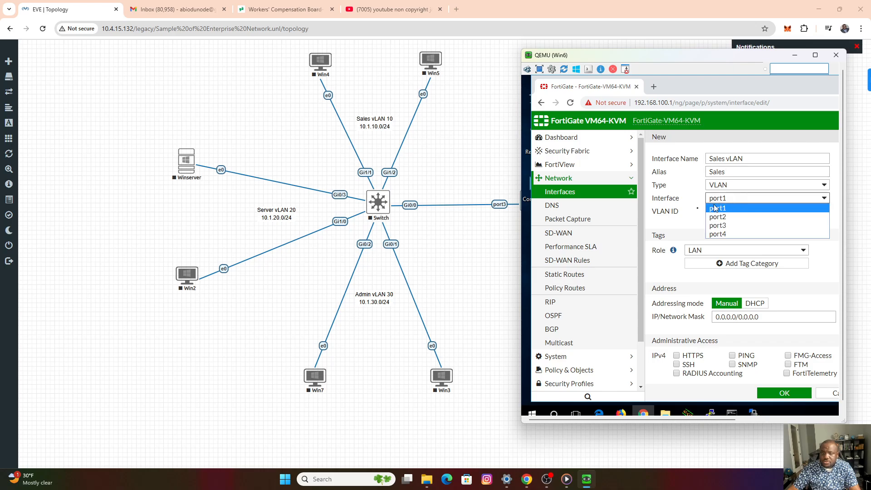
left_click(718, 228)
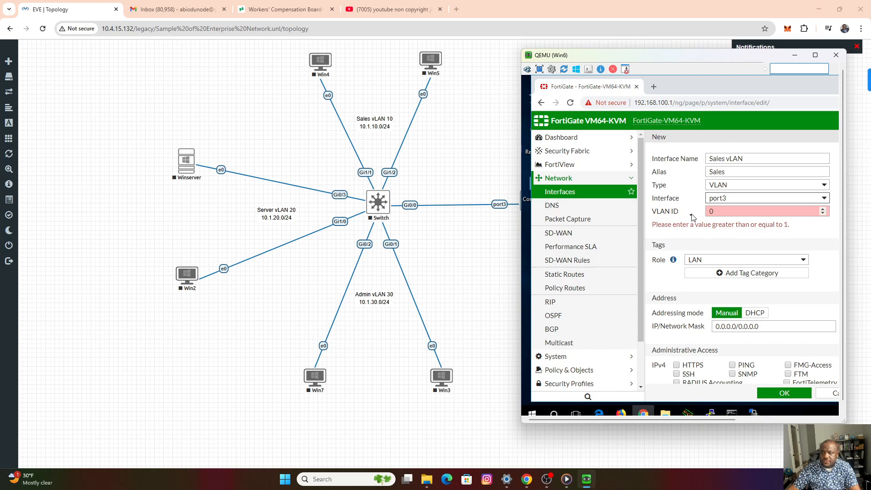
key("Tab")
type("10")
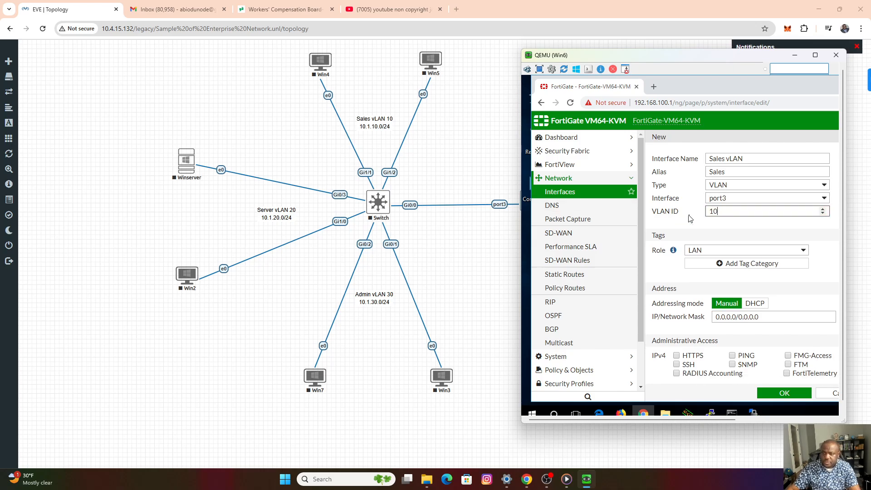
Give the Sales VLAN interface the address 10.1.10.1/24 and allow PING for IPv4 administrative access.
scroll(719, 268, "down", 3)
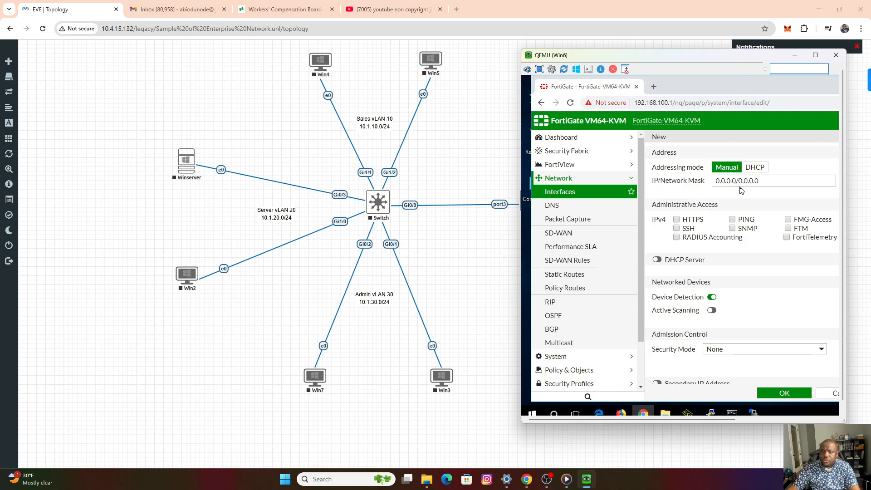
left_click_drag(773, 180, 705, 183)
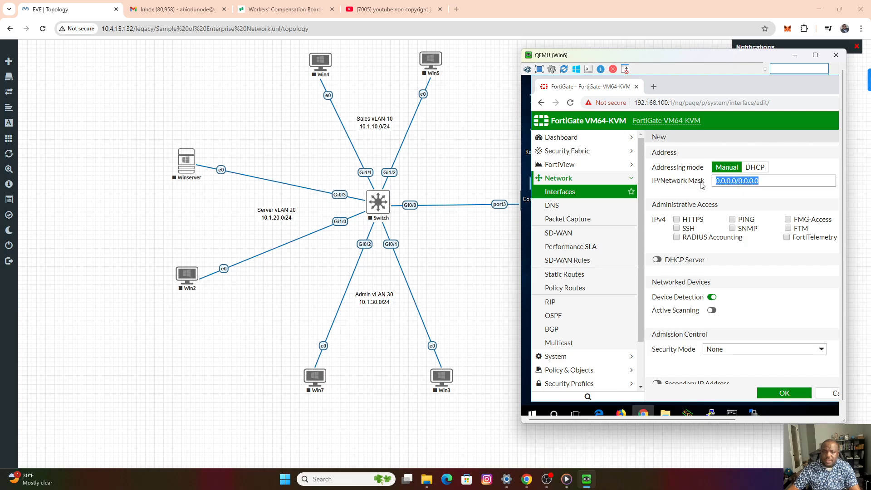
type("10.1.10.")
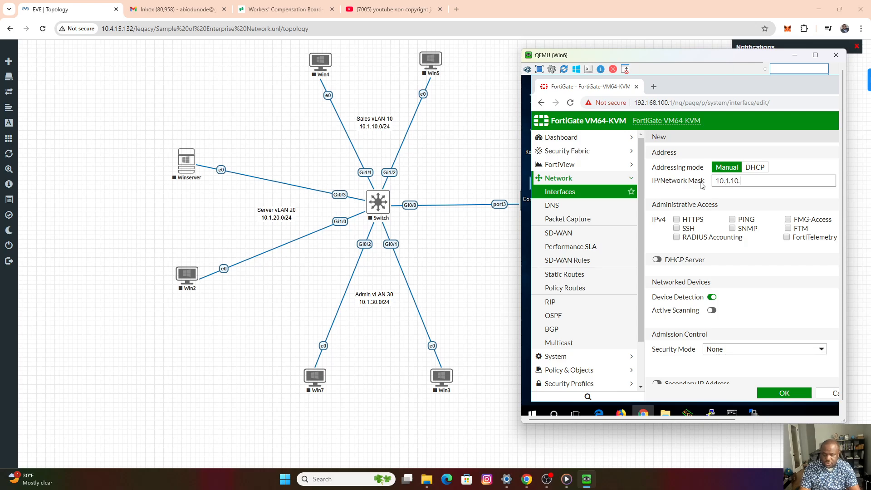
type("1/24")
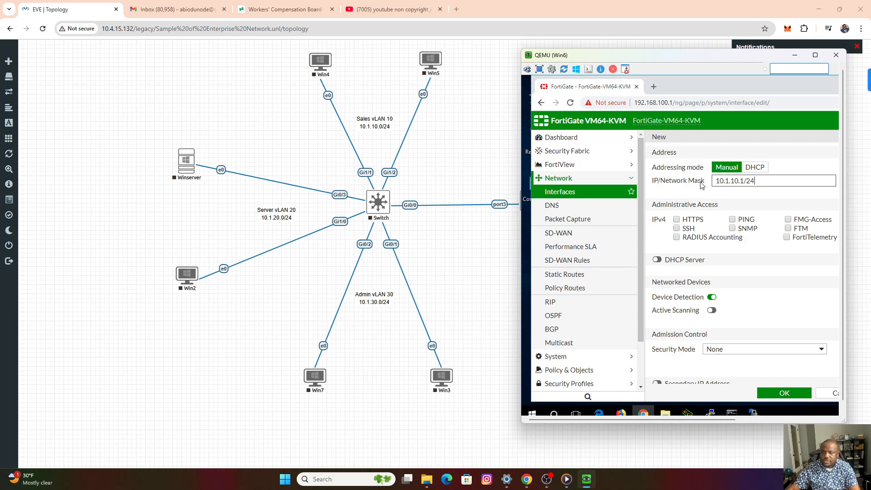
left_click(733, 220)
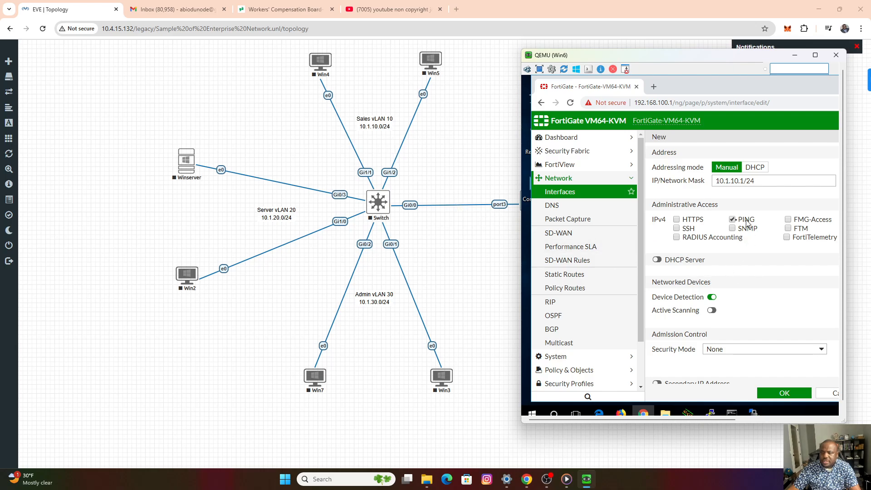
Enable the DHCP server on the Sales VLAN interface with its default address range and save the interface.
left_click(668, 260)
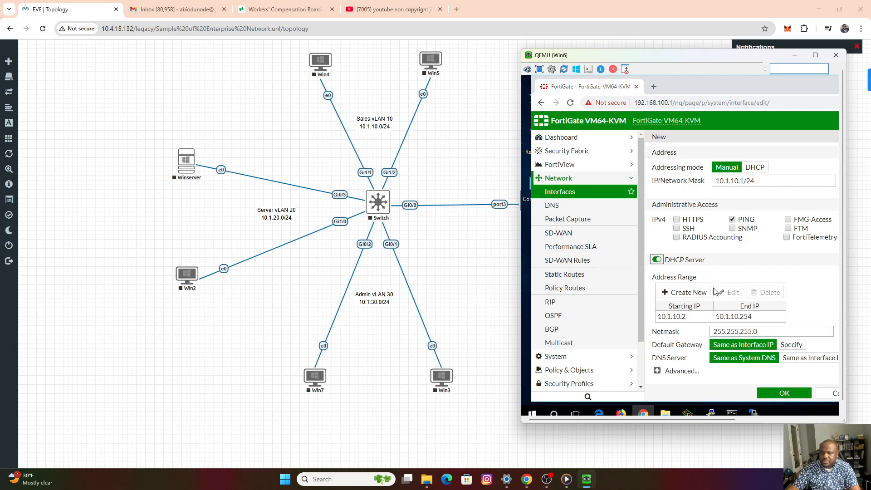
scroll(748, 286, "down", 4)
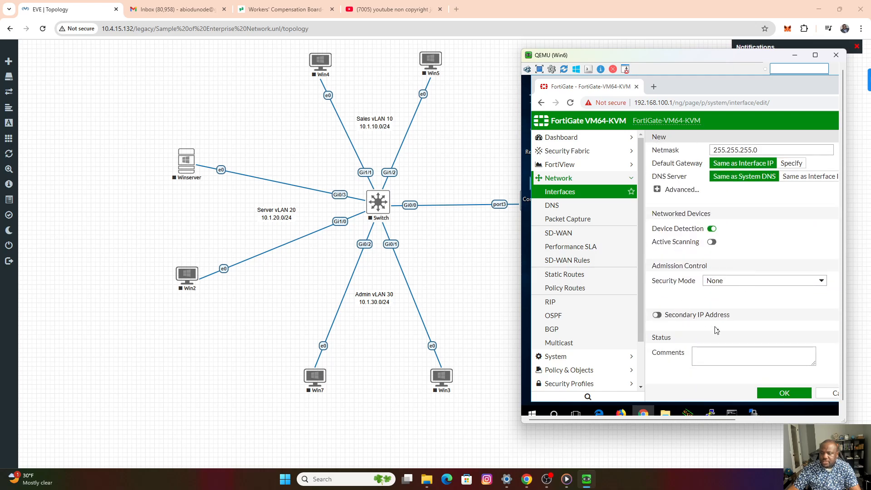
scroll(751, 344, "up", 3)
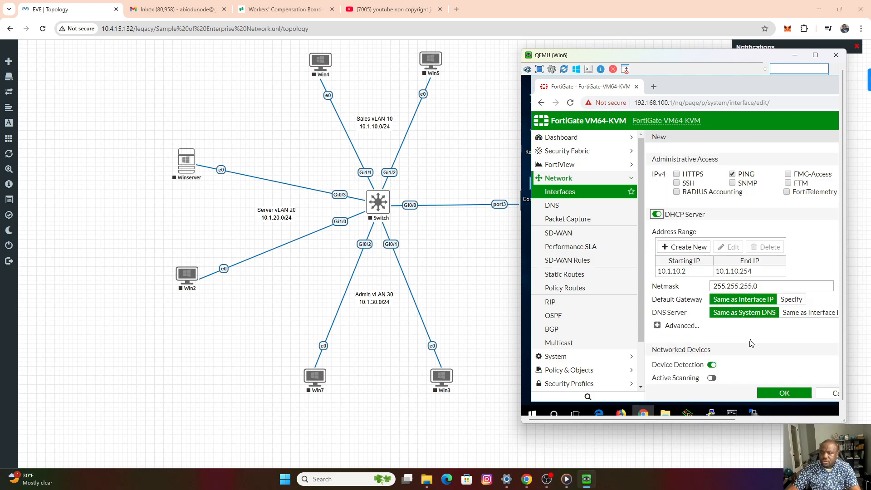
scroll(751, 343, "down", 3)
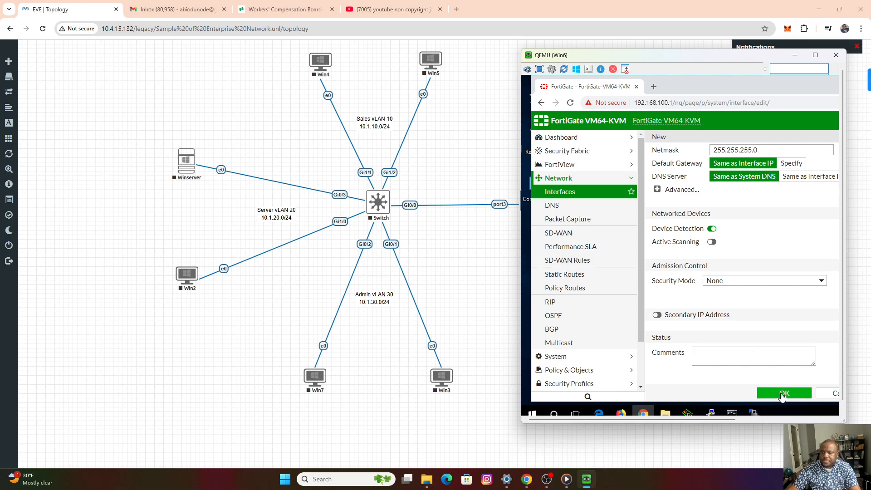
left_click(783, 394)
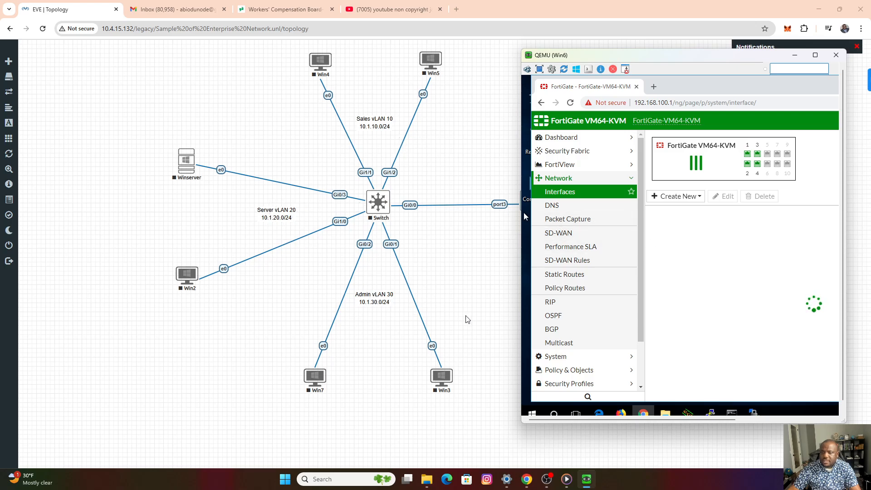
Start another VLAN interface named "Server vLAN" with alias "Server" on port3, using VLAN ID 20.
left_click(697, 199)
left_click(673, 211)
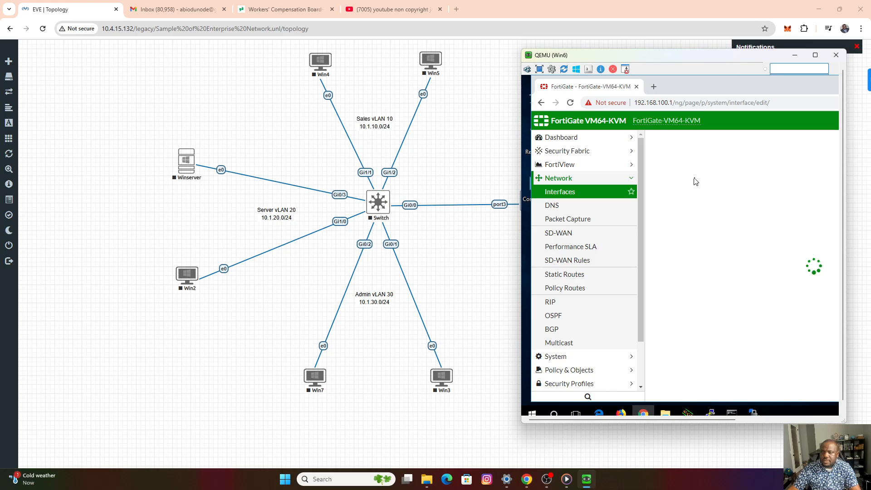
left_click(721, 158)
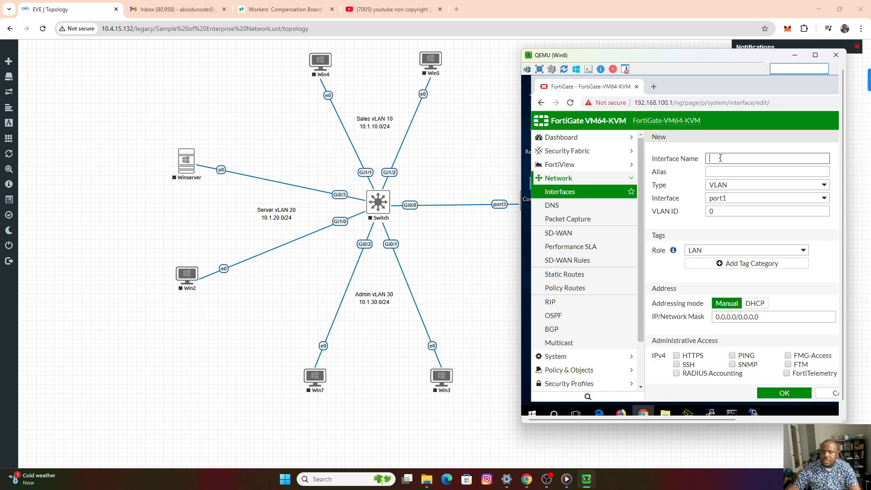
type("S")
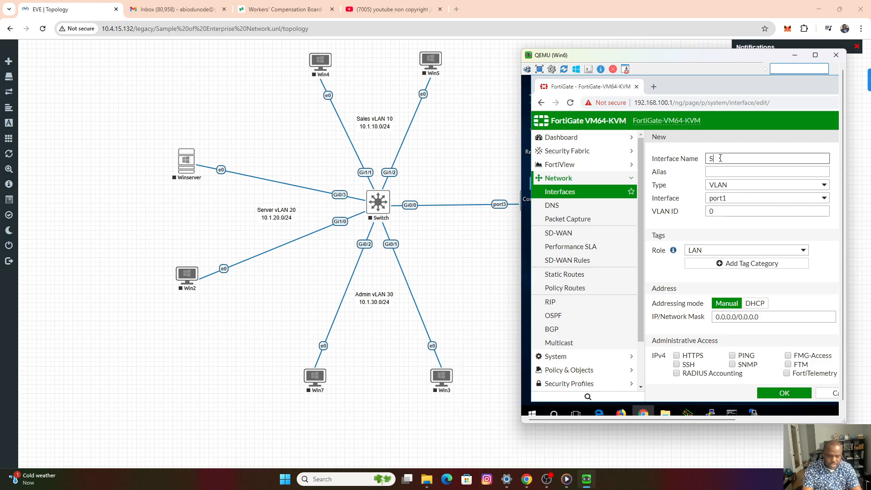
type("erver vLAN")
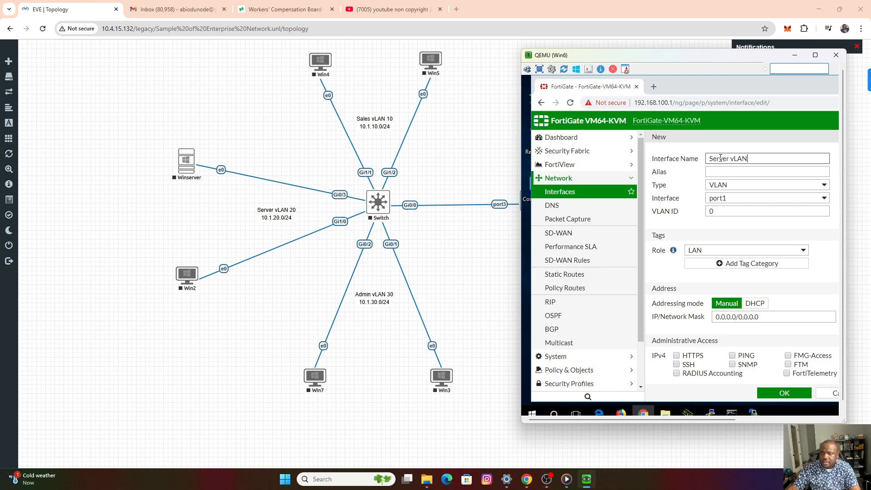
left_click(718, 172)
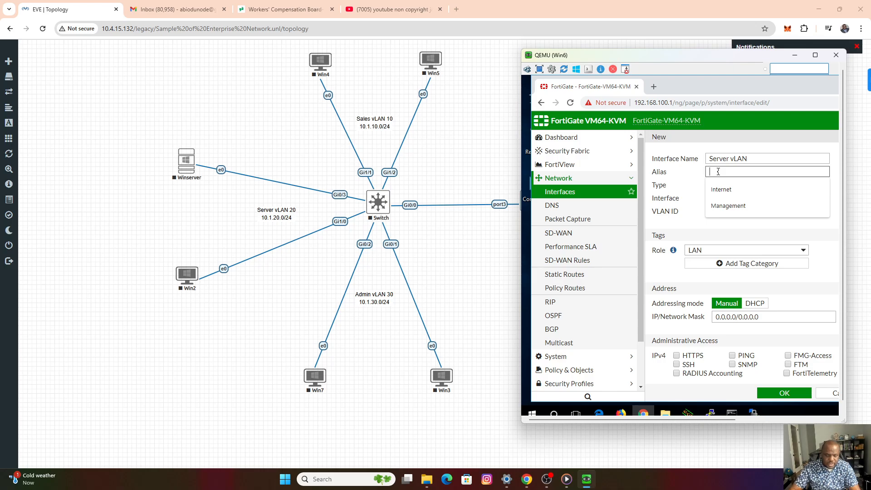
type("Server")
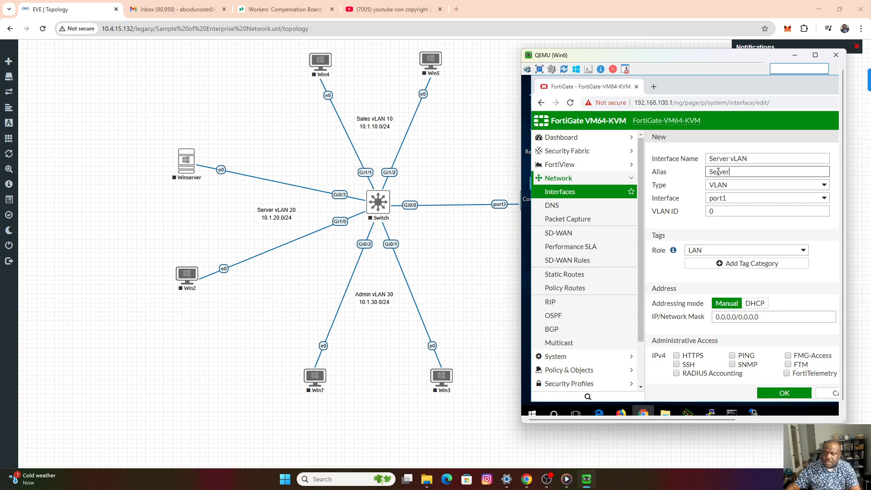
left_click(733, 202)
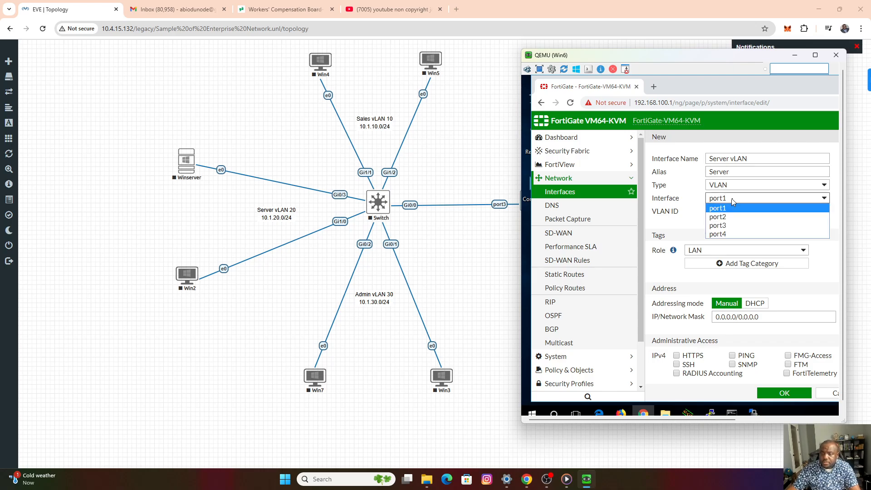
left_click(727, 224)
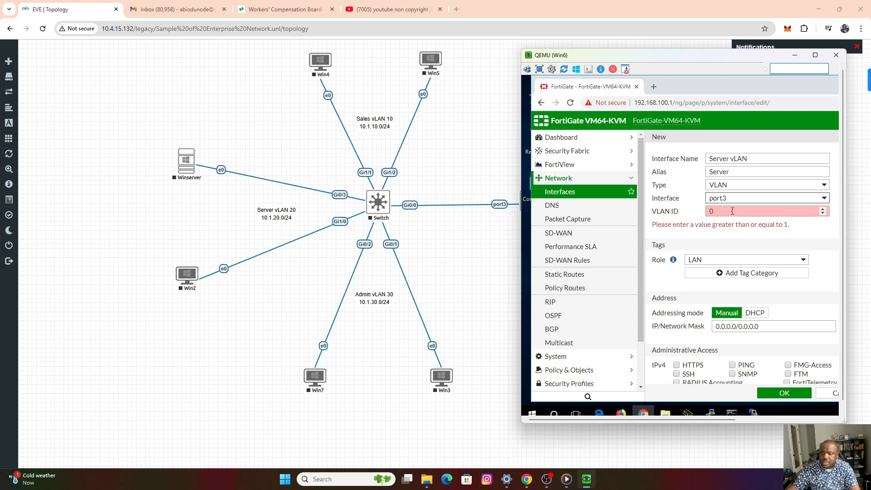
key("Tab")
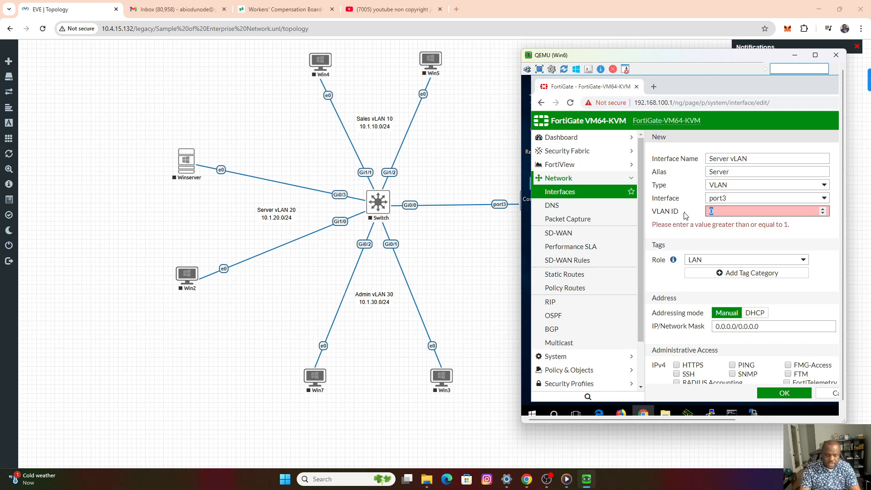
type("20")
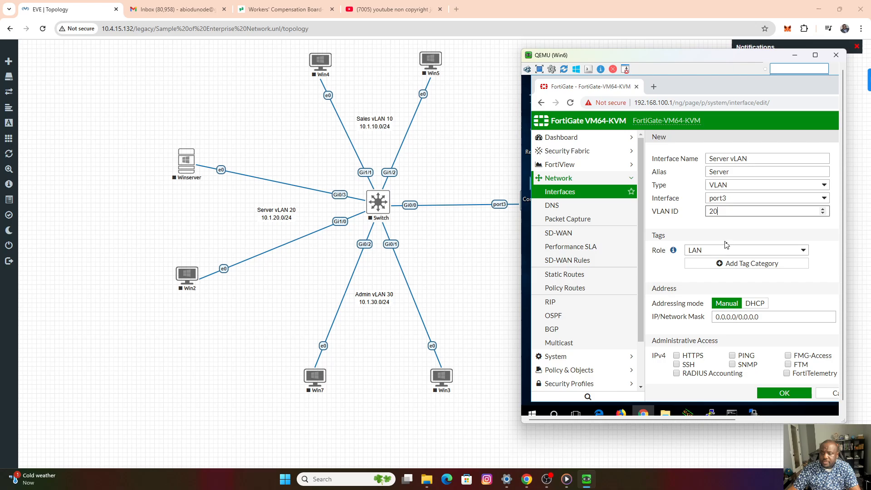
scroll(741, 287, "down", 3)
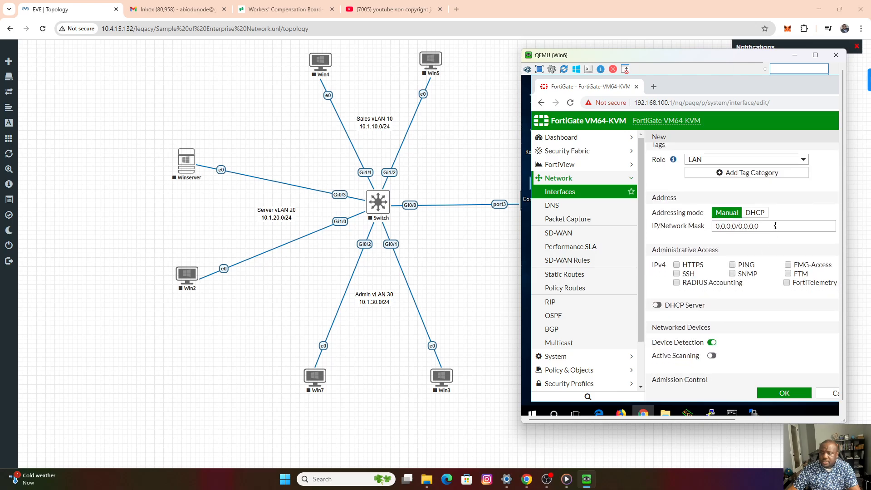
Set the Server VLAN interface's IP address and network mask to 10.1.20.1/24.
left_click(775, 226)
type("10")
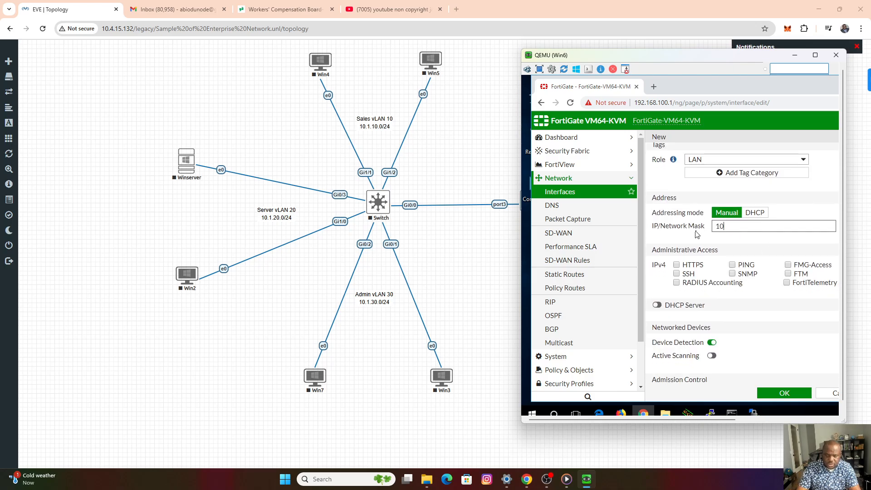
type(".1.20")
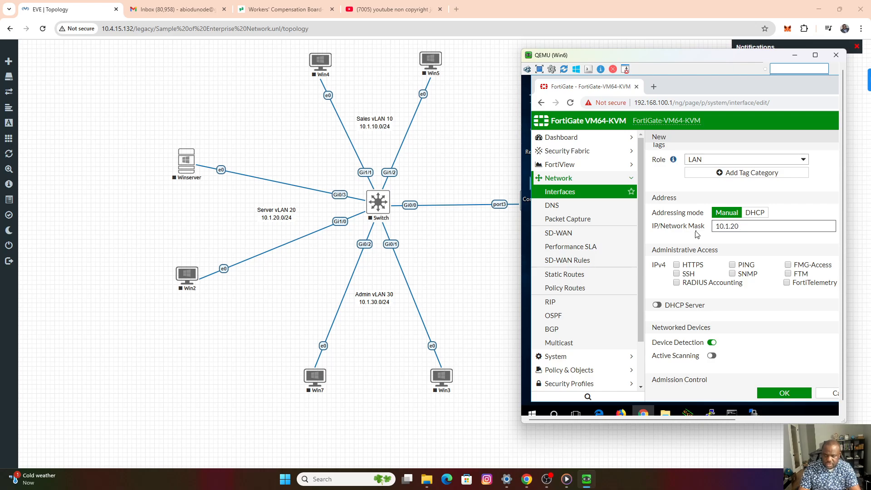
type(".1/24")
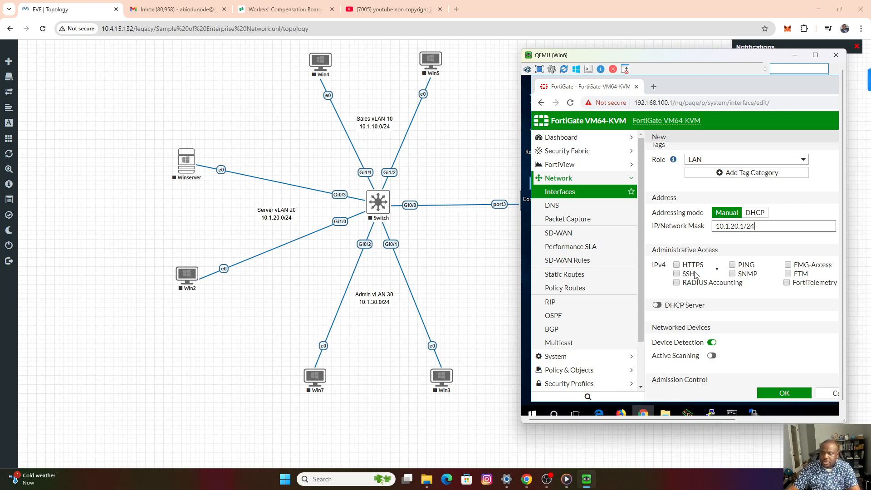
Allow PING on the Server VLAN interface, enable its DHCP server with the default address range, and save it.
left_click(732, 265)
left_click(659, 305)
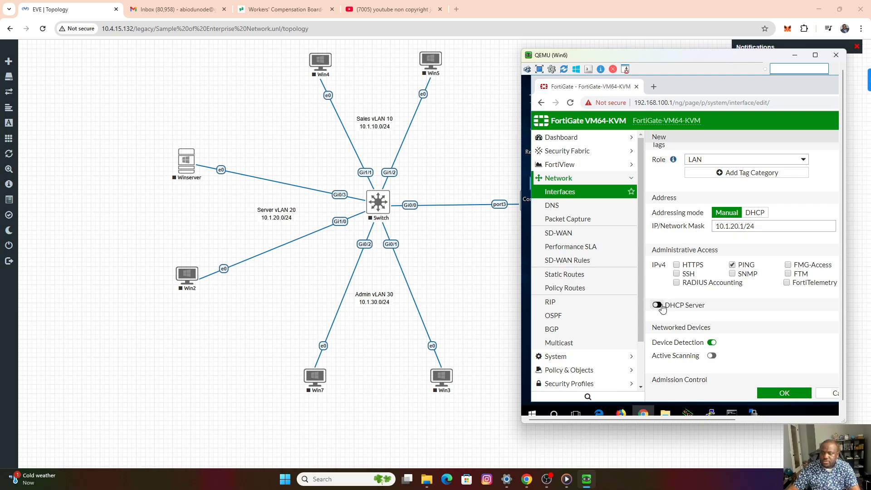
left_click(780, 394)
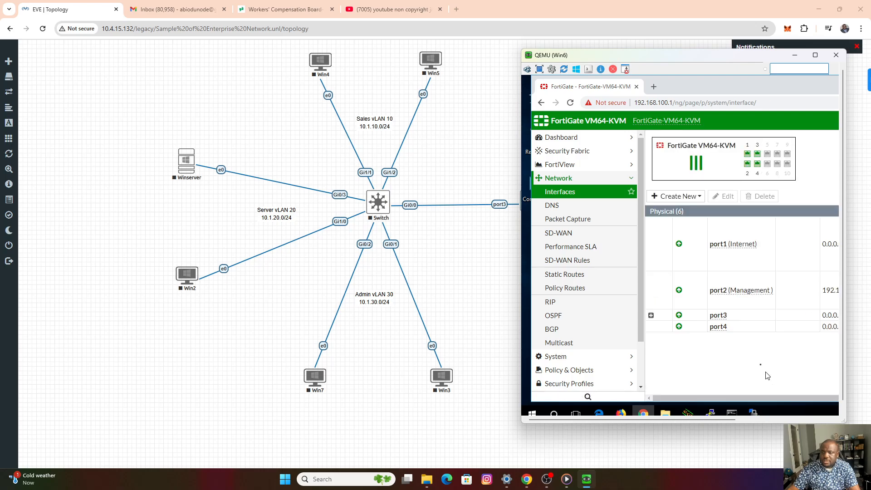
Start a new VLAN interface named "Admin vLAN" with alias "Admin" on port3, using VLAN ID 30.
left_click(697, 197)
left_click(677, 212)
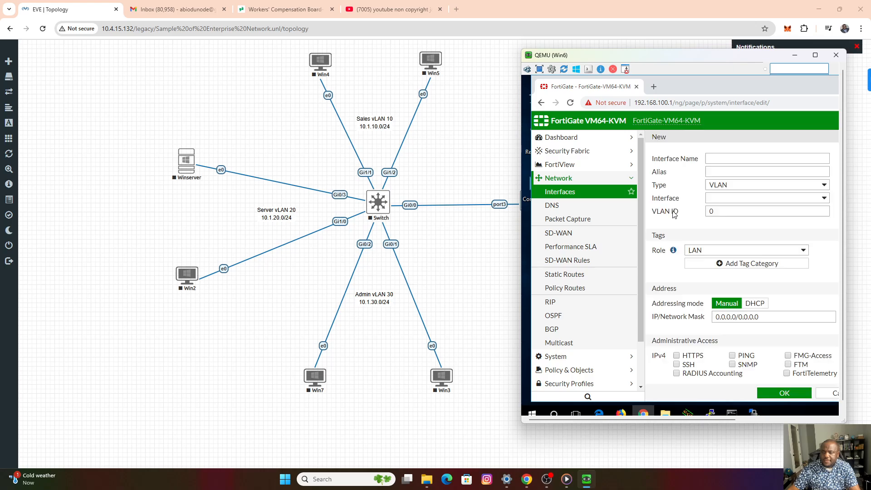
left_click(720, 161)
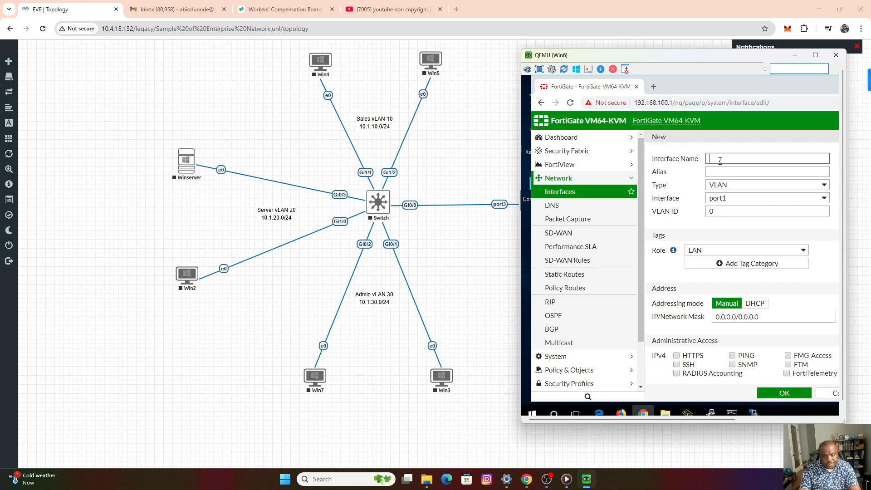
type("Admion")
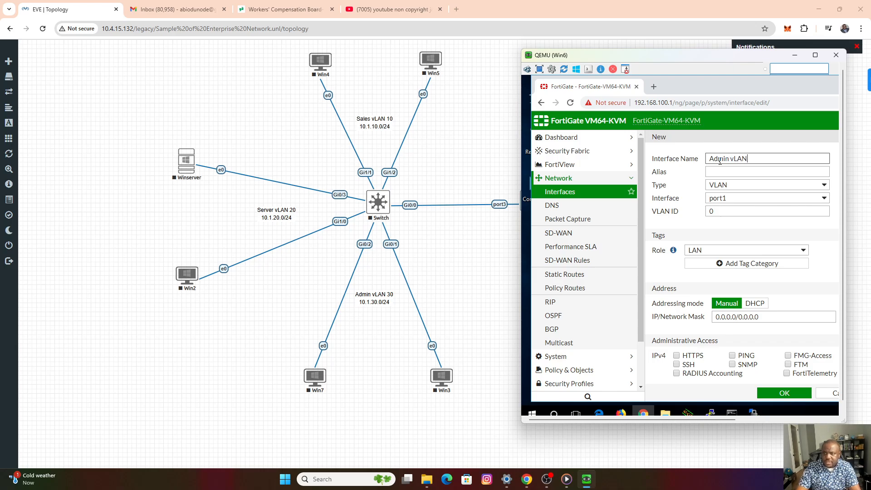
left_click(744, 171)
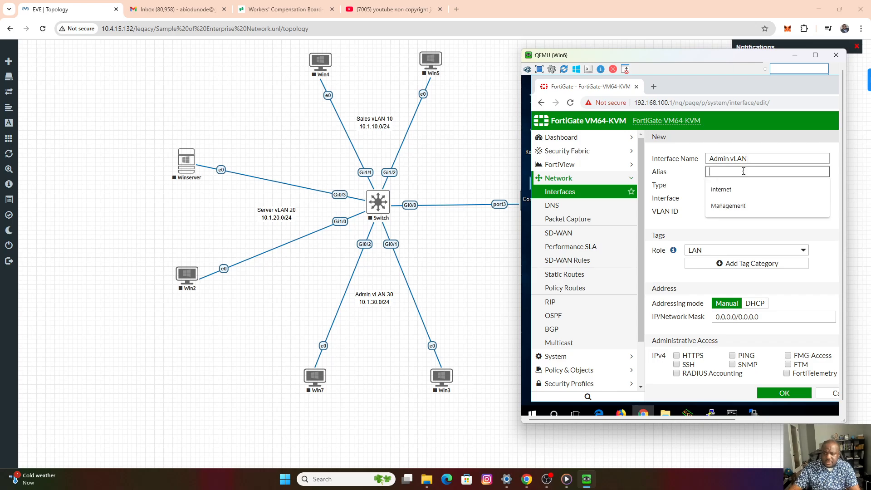
type("Admin")
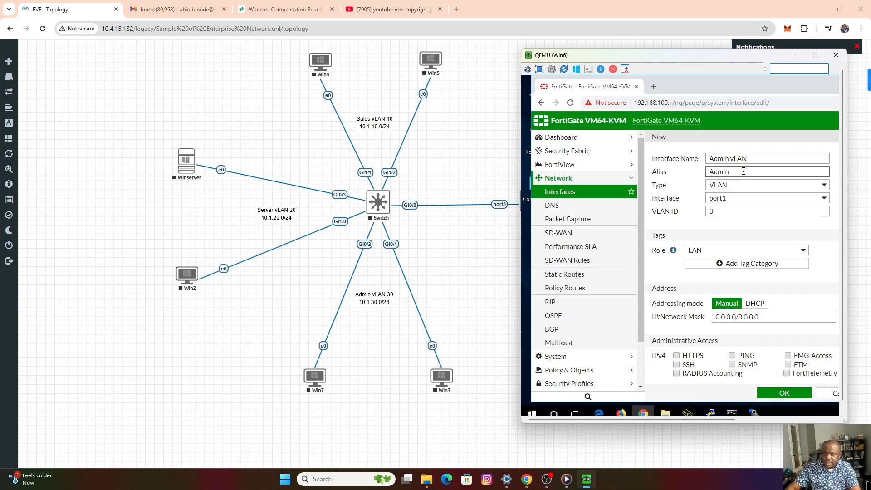
left_click(739, 202)
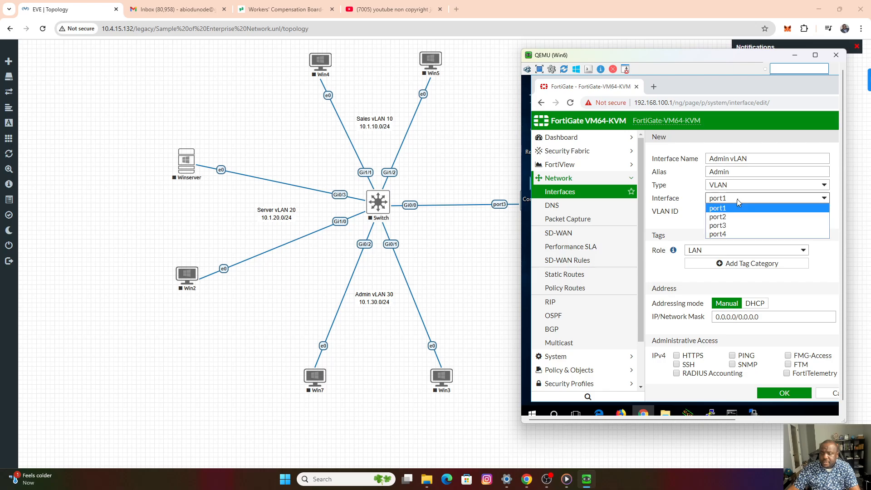
left_click(728, 227)
key("Tab")
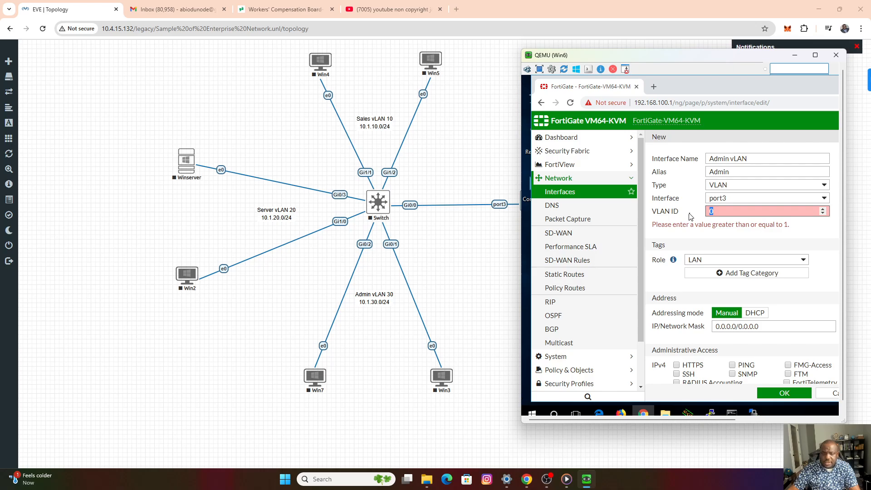
type("30")
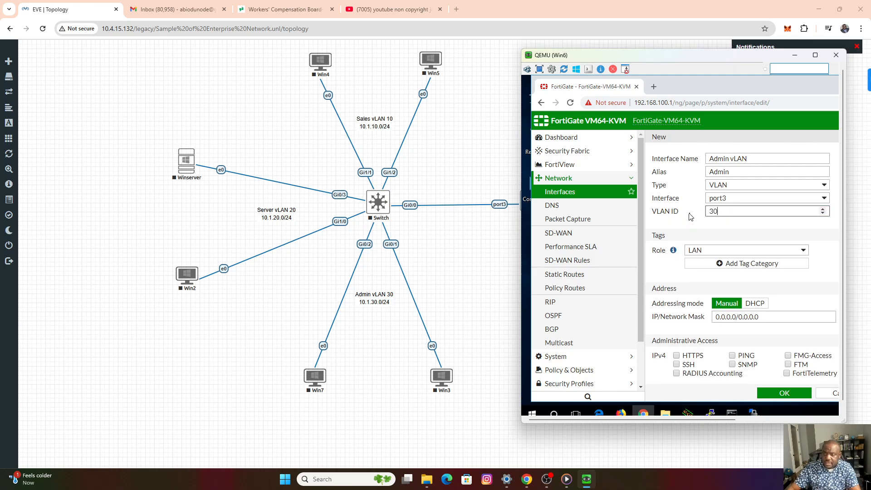
Set the Admin VLAN interface's IP address and network mask to 10.1.30.1/24.
scroll(764, 224, "down", 3)
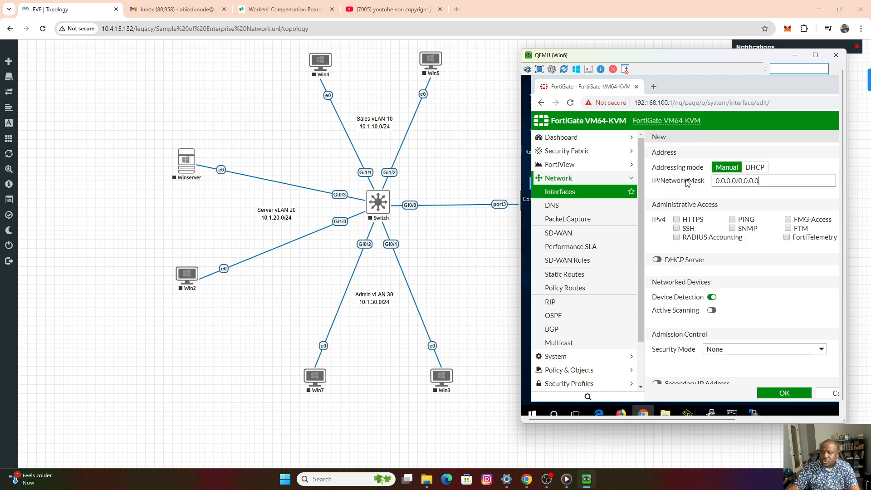
left_click_drag(757, 183, 684, 187)
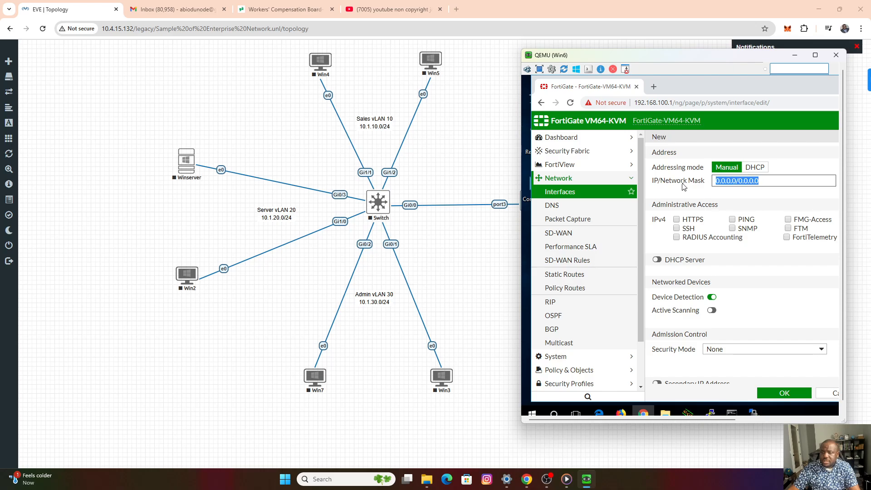
type("10.1")
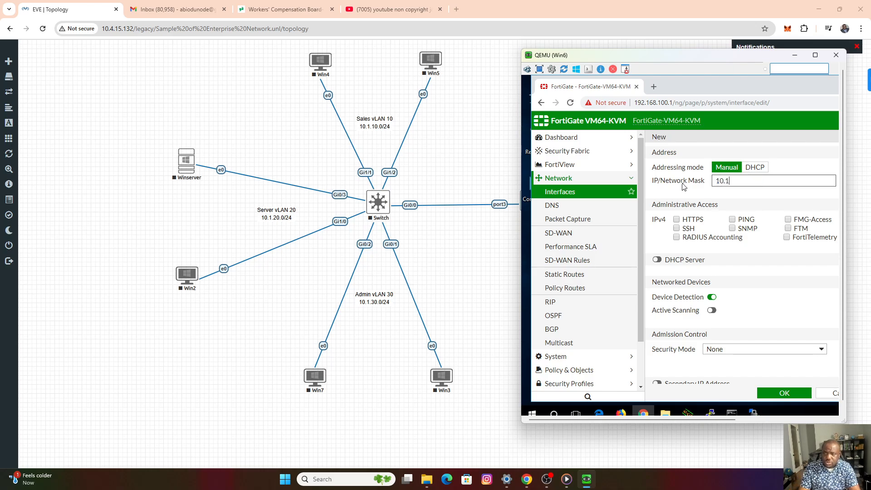
type(".30.1/24")
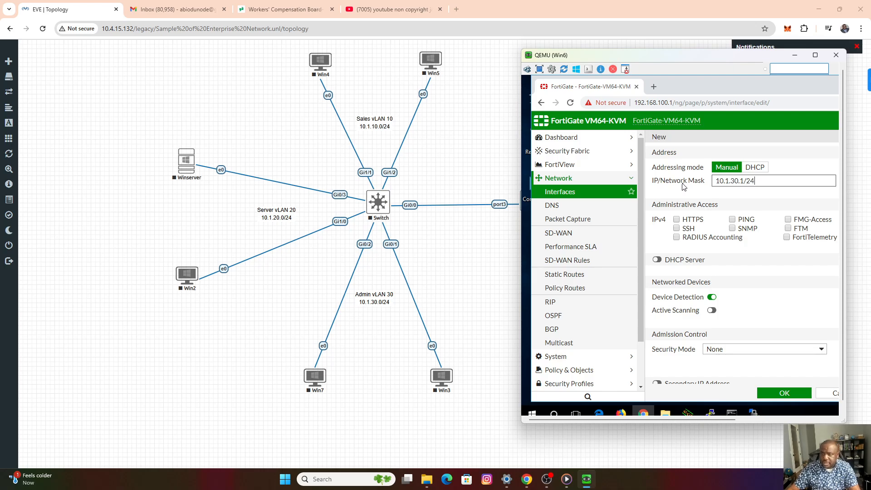
Allow PING on the Admin VLAN interface, enable its DHCP server with the default address range, and save it.
left_click(733, 220)
left_click(657, 260)
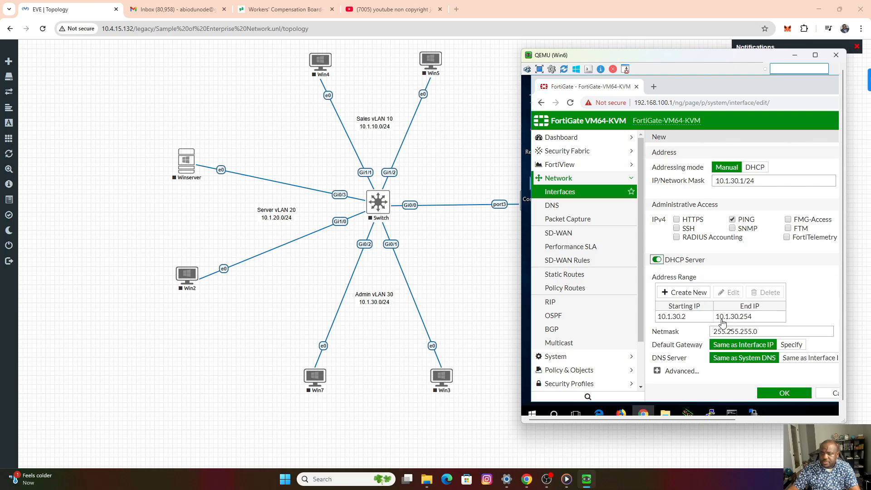
left_click(780, 395)
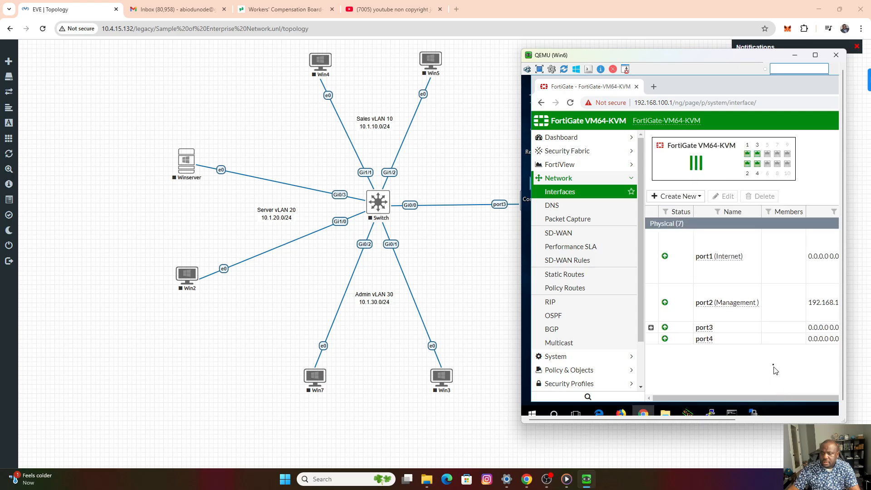
Expand port3 to check the VLAN interfaces under it, and minimize the Win6 console window.
left_click(650, 328)
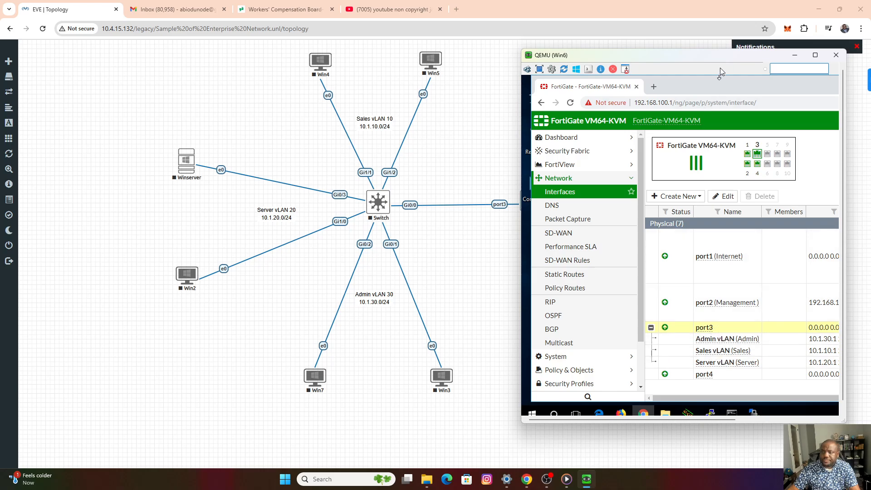
left_click_drag(720, 58, 643, 65)
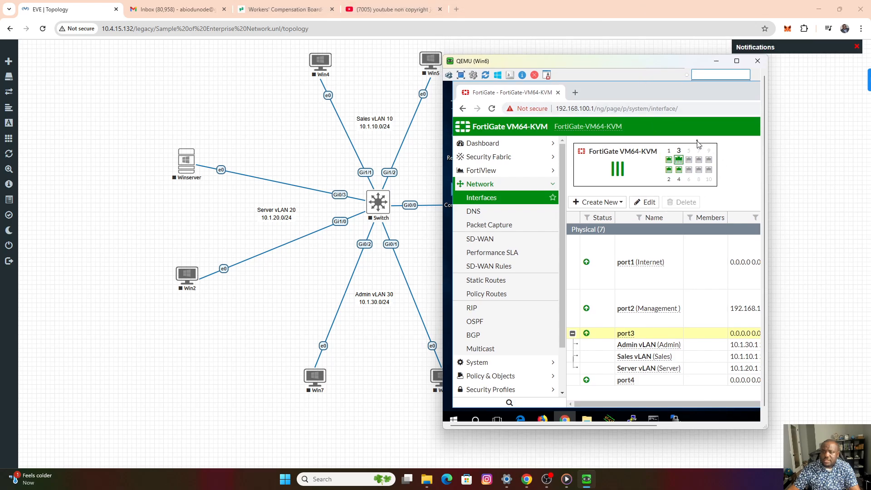
left_click(717, 61)
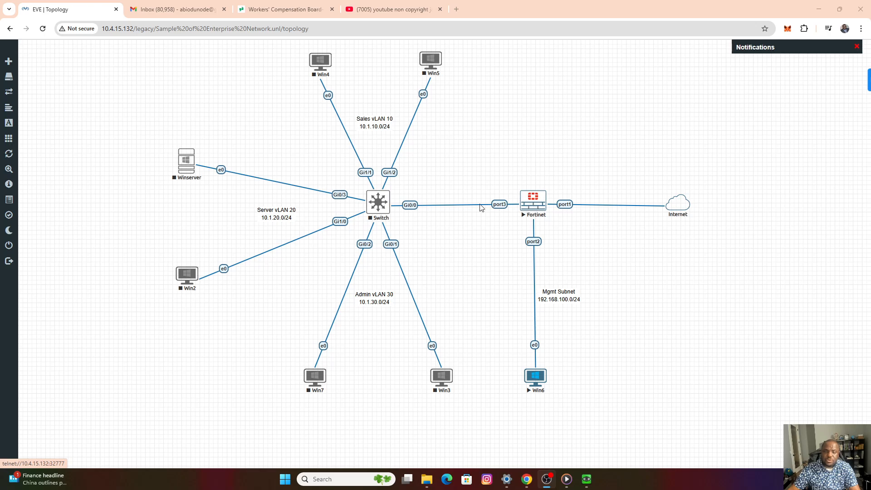
Start the Switch node in the EVE-NG topology and open its console in PuTTY.
right_click(379, 202)
left_click(401, 220)
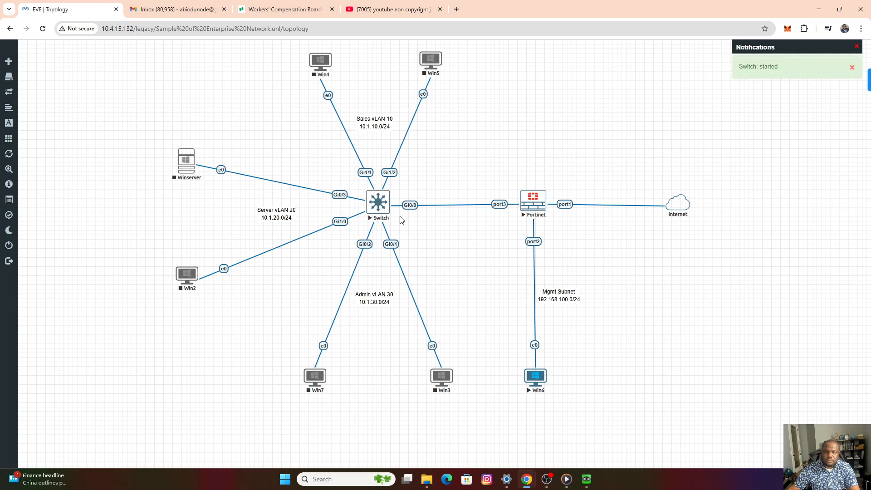
left_click(379, 210)
left_click(418, 96)
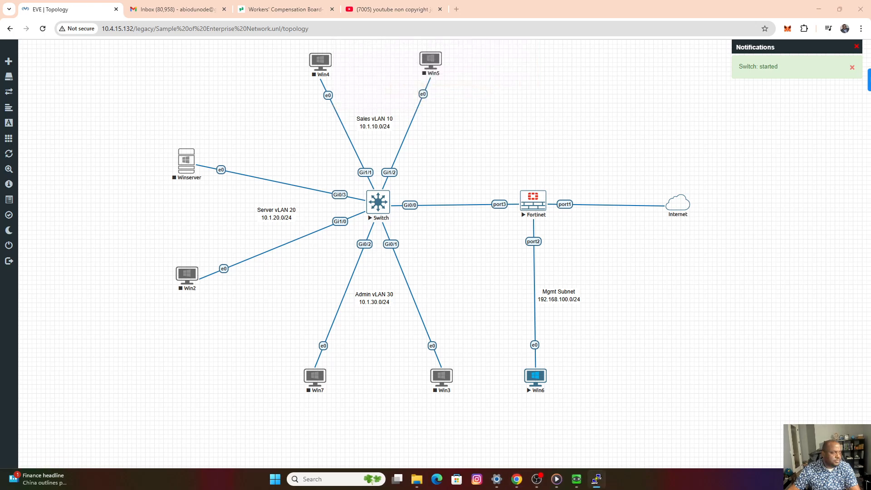
left_click_drag(118, 63, 581, 86)
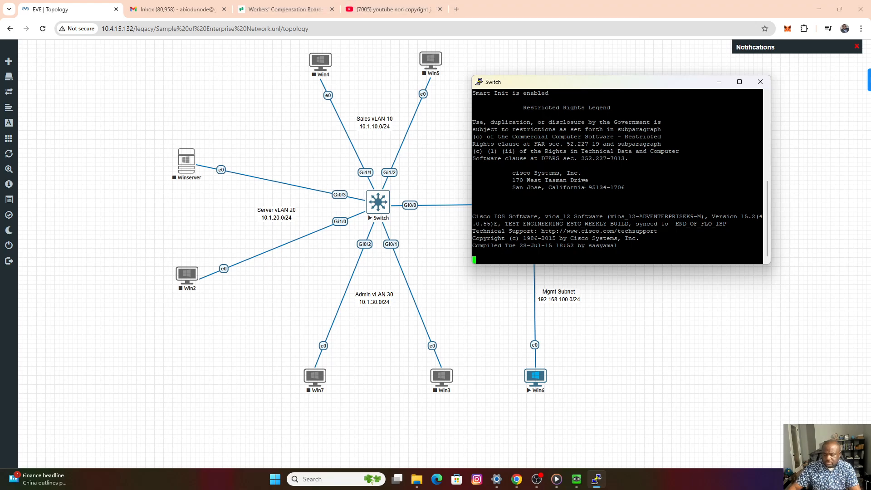
Enlarge the Switch console's text through the PuTTY settings, and narrow and reposition the window to uncover the switch in the topology.
right_click(571, 83)
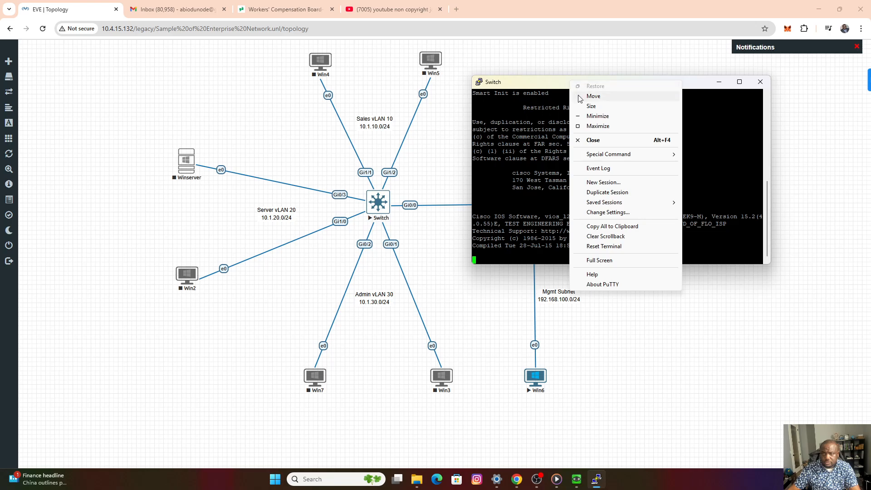
left_click(606, 212)
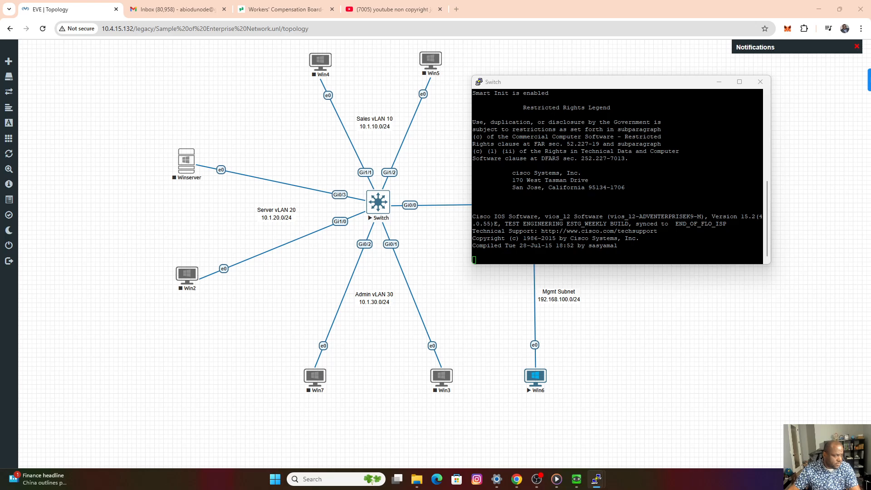
key("Return")
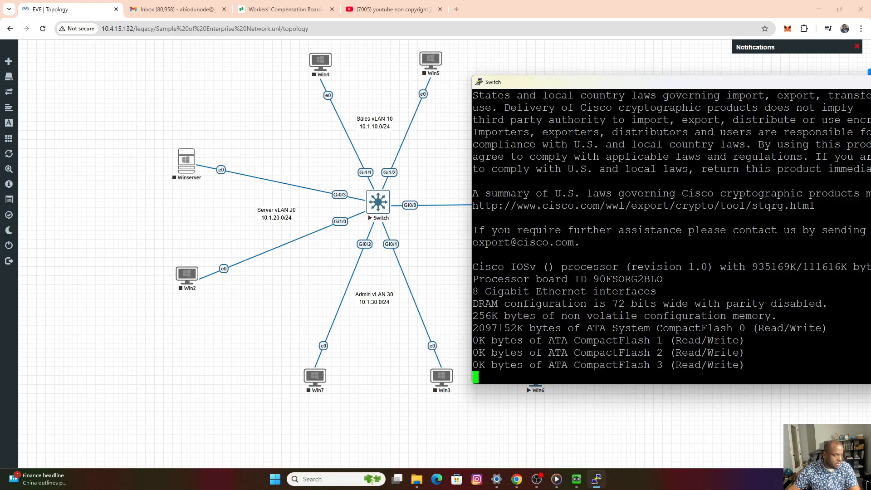
left_click_drag(596, 85, 423, 80)
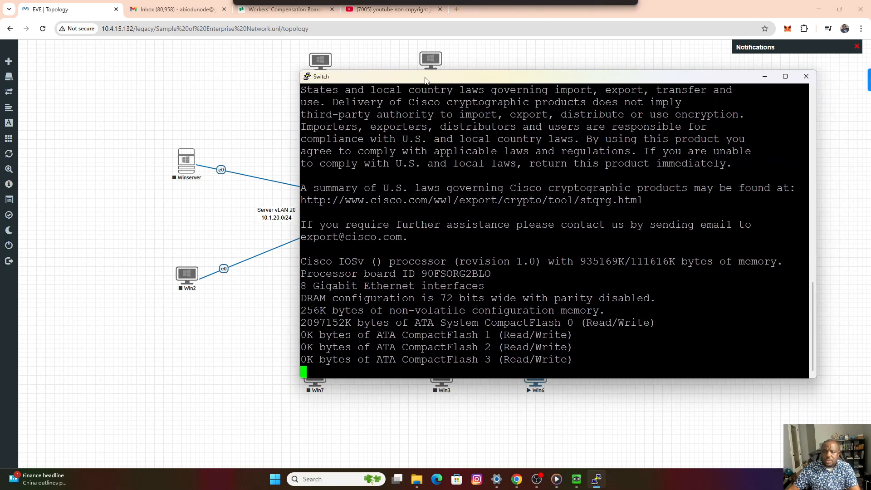
left_click_drag(301, 148, 414, 148)
left_click_drag(477, 80, 516, 68)
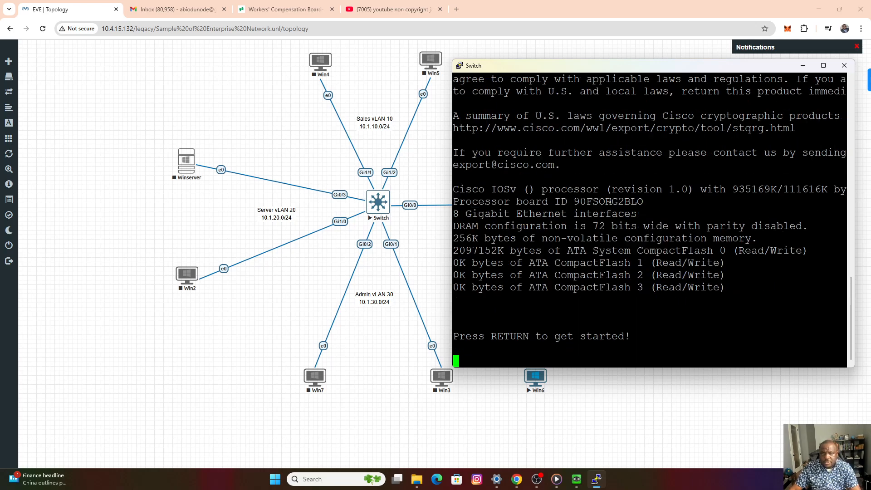
Bring up the switch's command prompt and enter global configuration mode with en and config t.
key("Return")
key("Return")
key("Return")
key("Return")
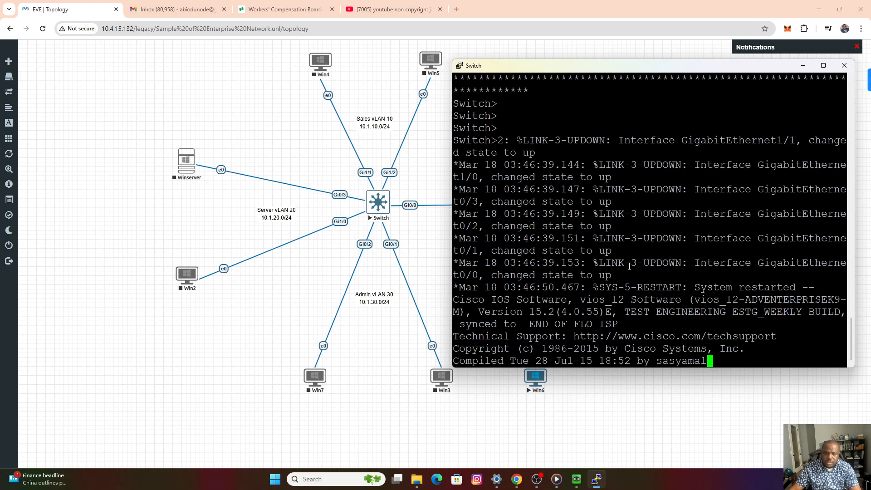
key("Return")
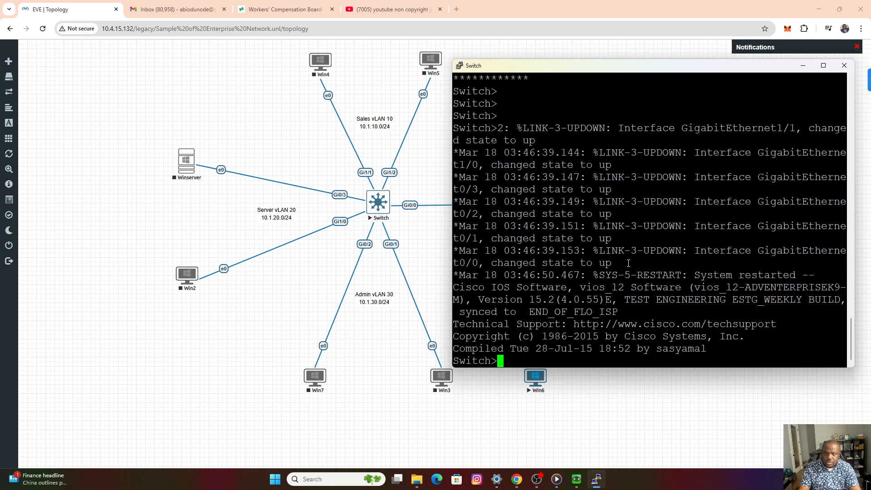
type("en")
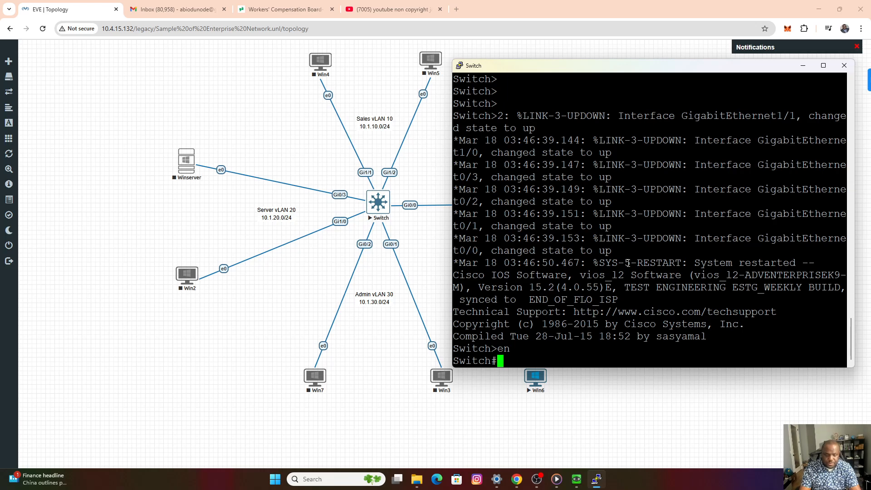
type("config t")
key("Return")
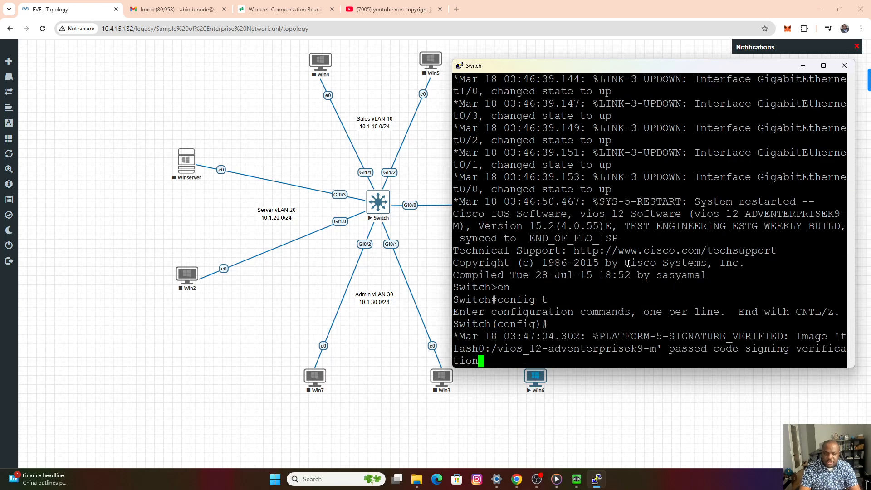
key("Return")
key("Return")
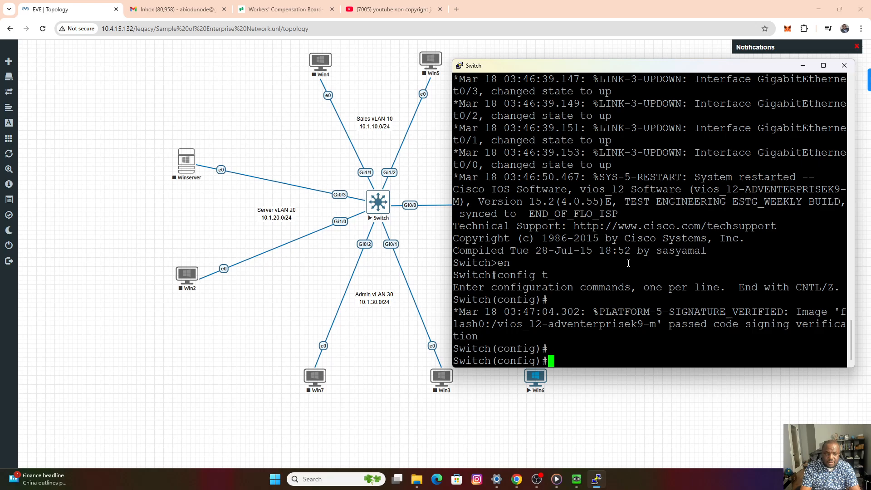
Create VLAN 10 on the switch and name it Sales.
type("vl")
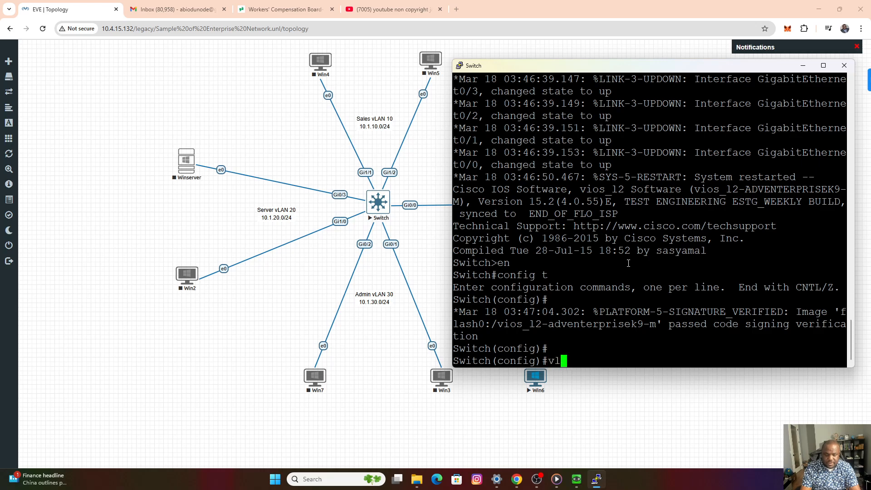
type("an 10")
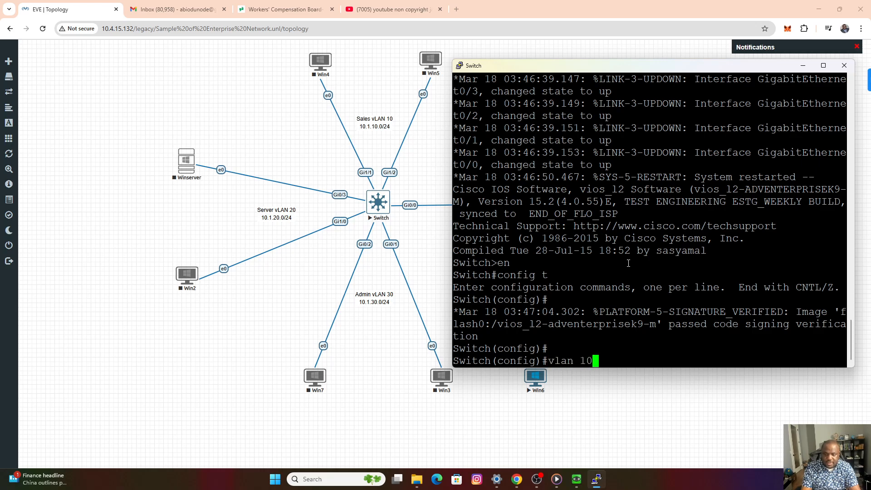
key("Return")
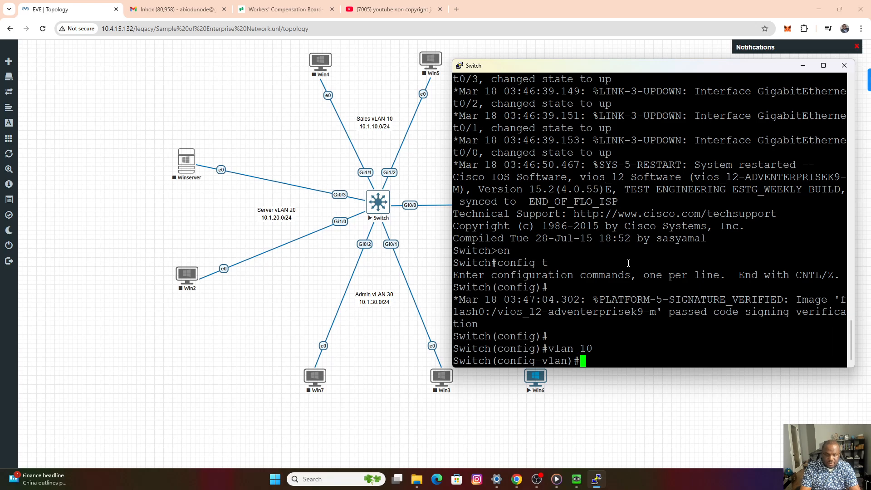
type("na")
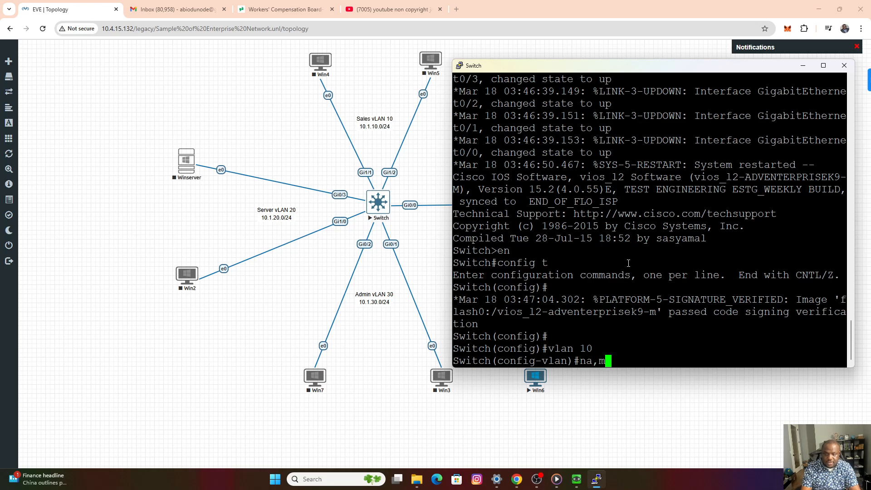
type("me")
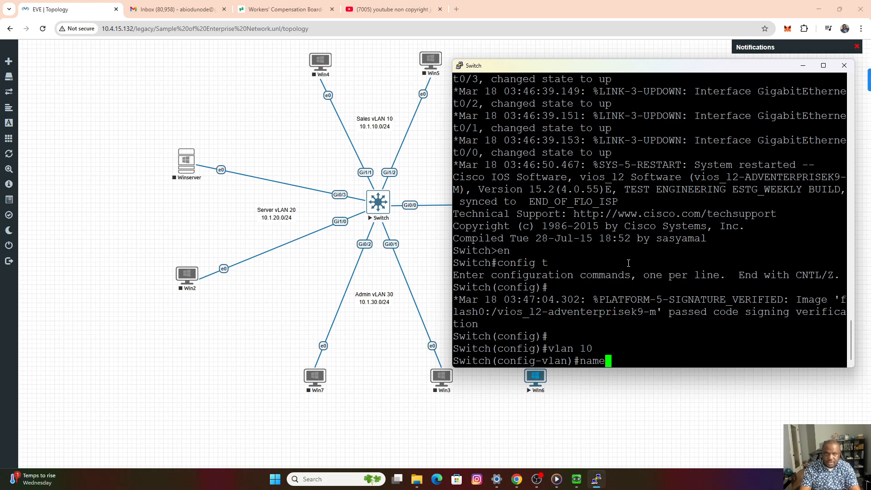
key("BackSpace")
key("BackSpace")
key("BackSpace")
key("BackSpace")
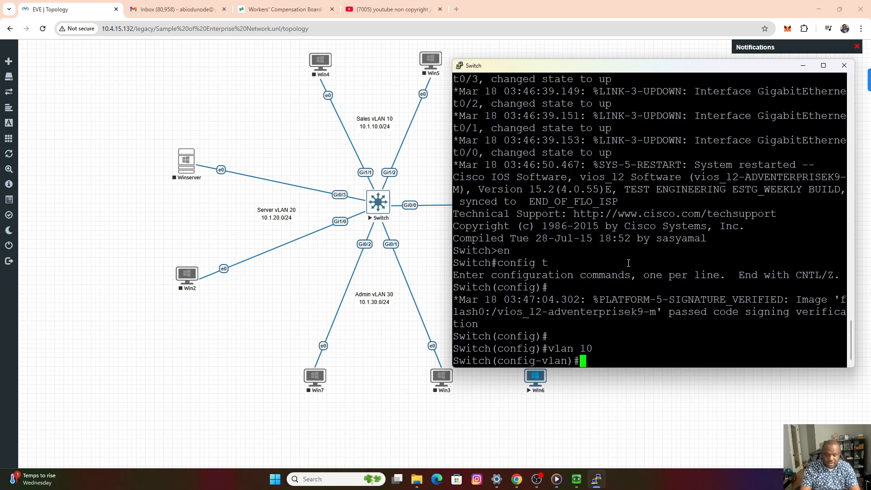
type("name")
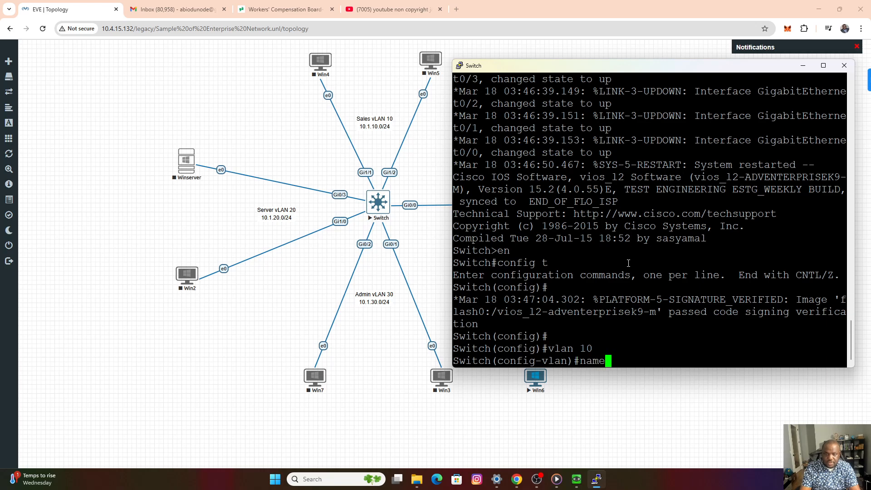
type(" S")
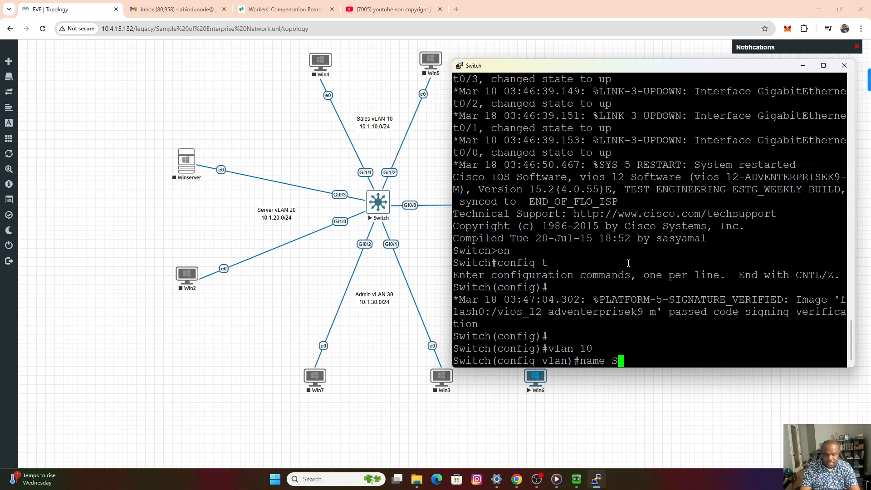
type("ales")
key("Return")
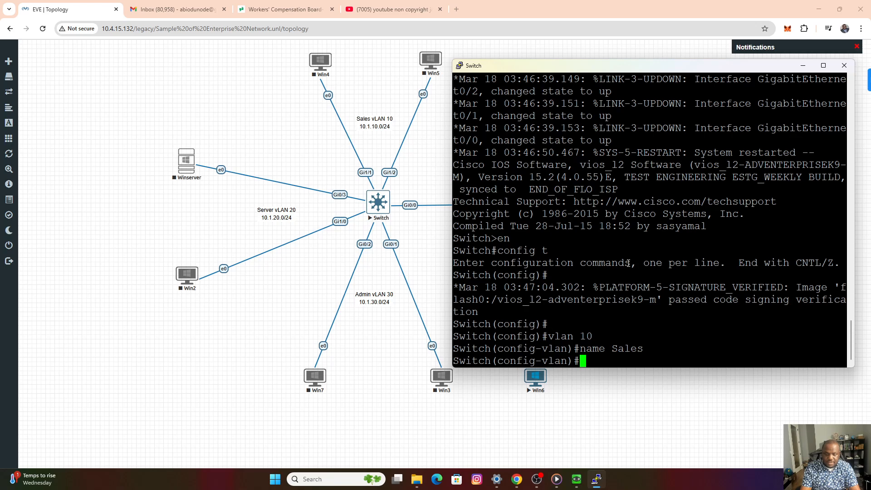
Create VLAN 20 on the switch and name it Server.
type("vlan")
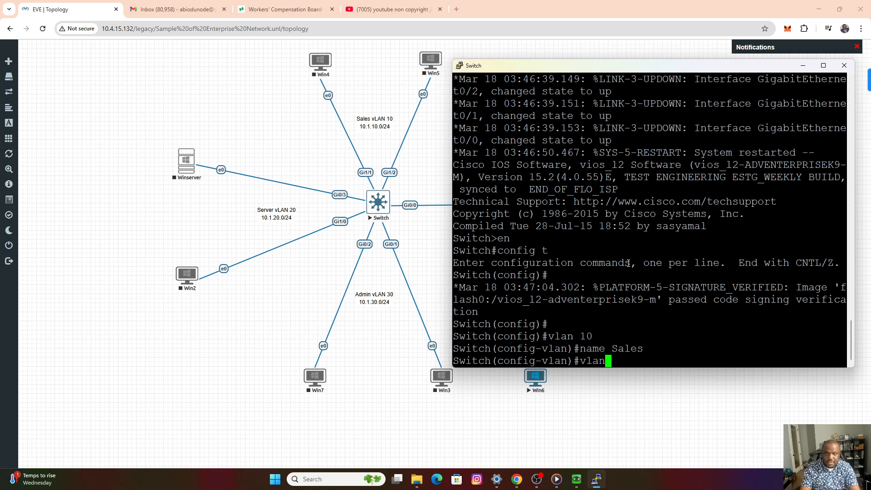
type(" 20")
key("Return")
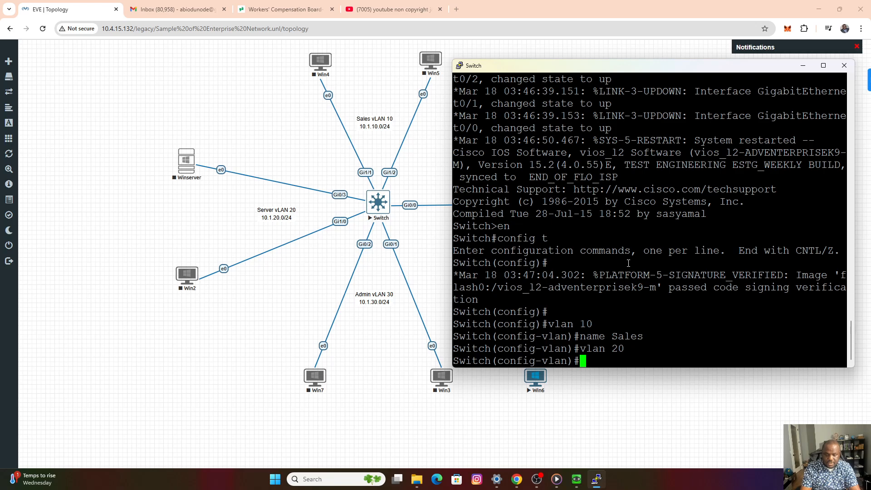
type("name Server")
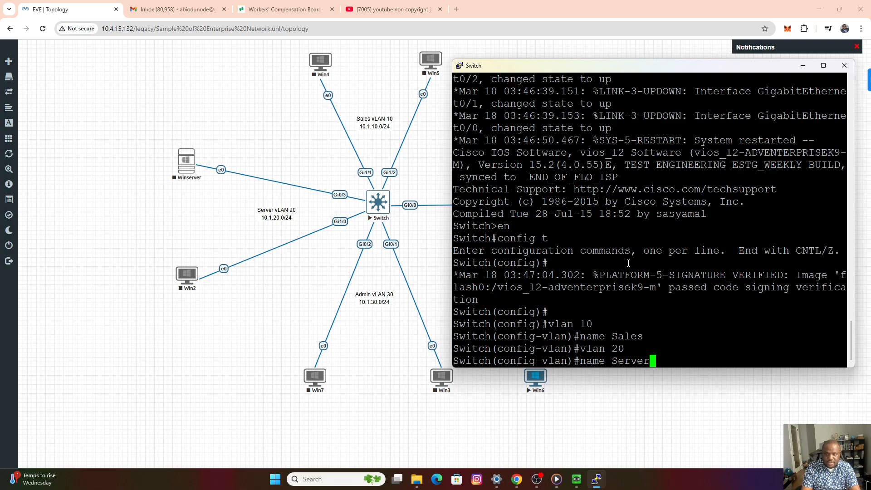
key("Return")
key("Return")
key("Return")
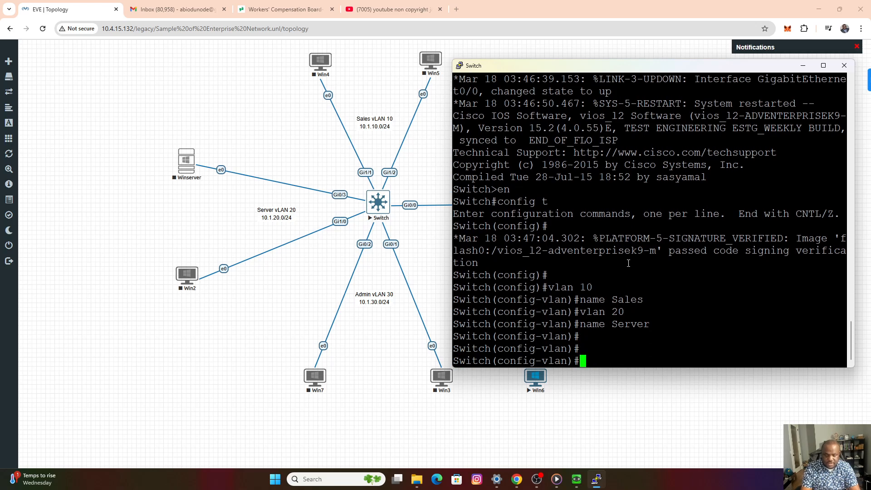
Create VLAN 30 on the switch and name it Admin.
type("vlan 30")
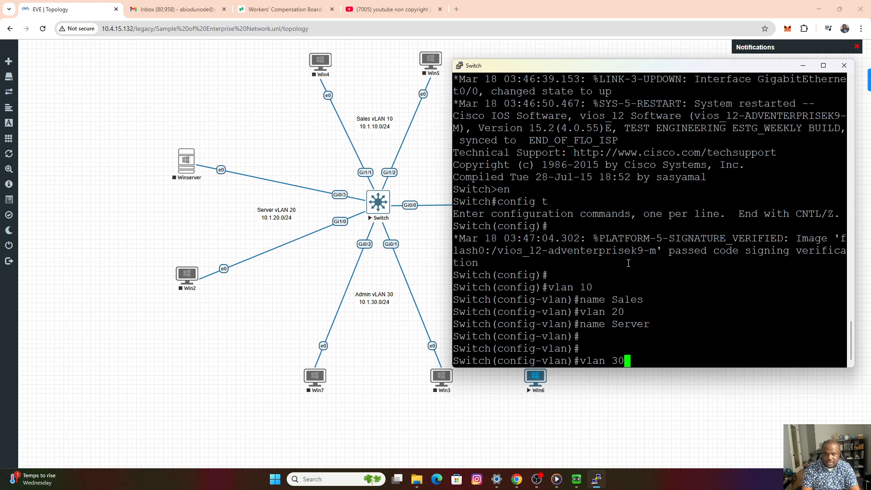
key("Return")
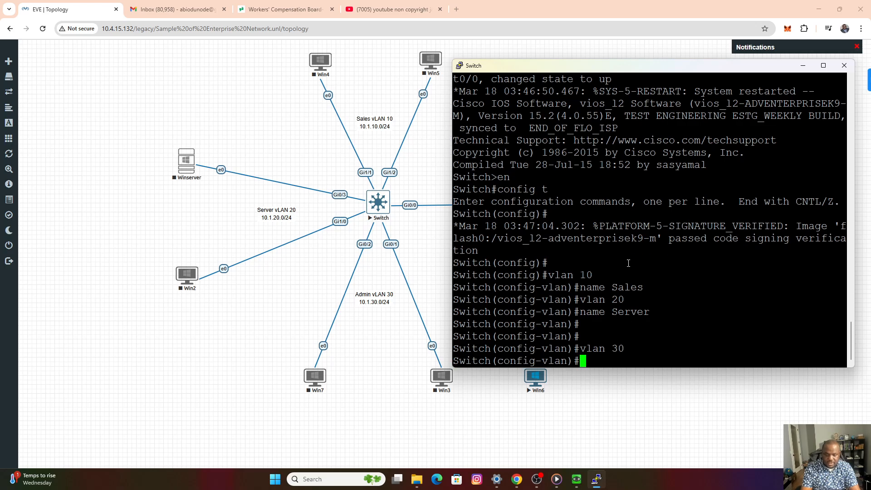
type("name Admin")
key("Return")
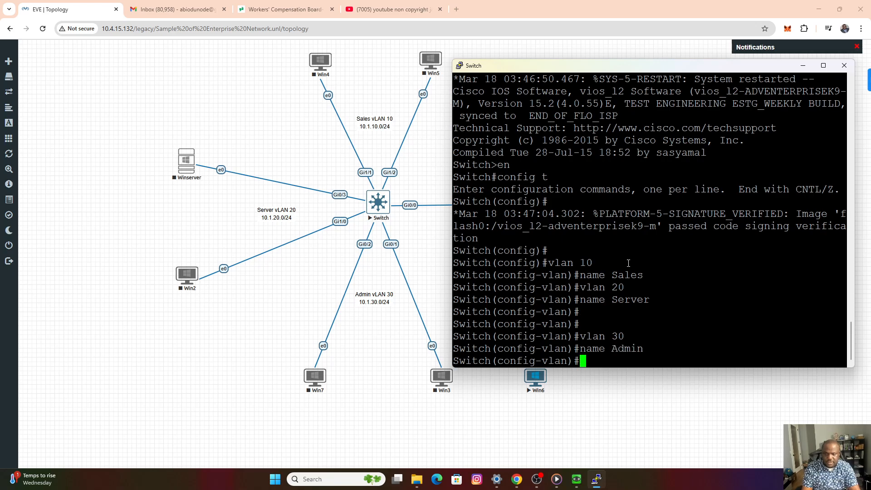
key("Return")
key("Return")
Leave configuration mode and list the switch's VLANs with show vlan to check the Sales, Server and Admin entries.
key("ctrl+z")
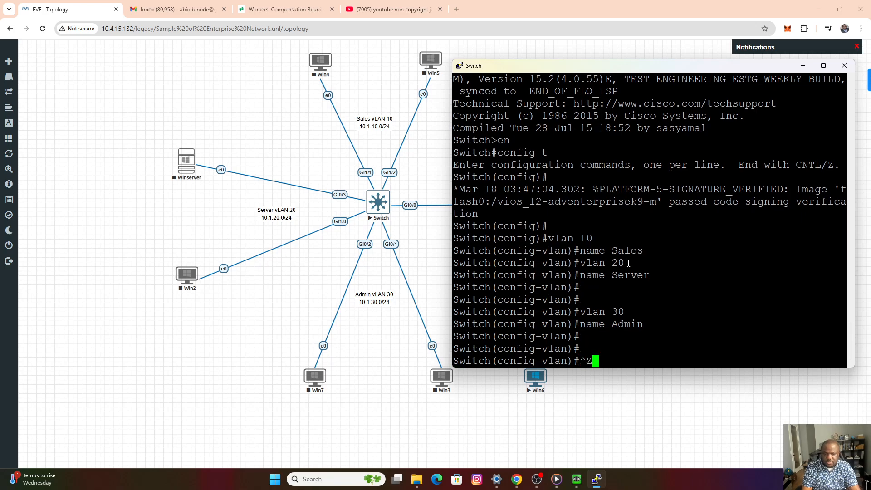
key("Return")
key("Return")
key("Return")
type("show vlan")
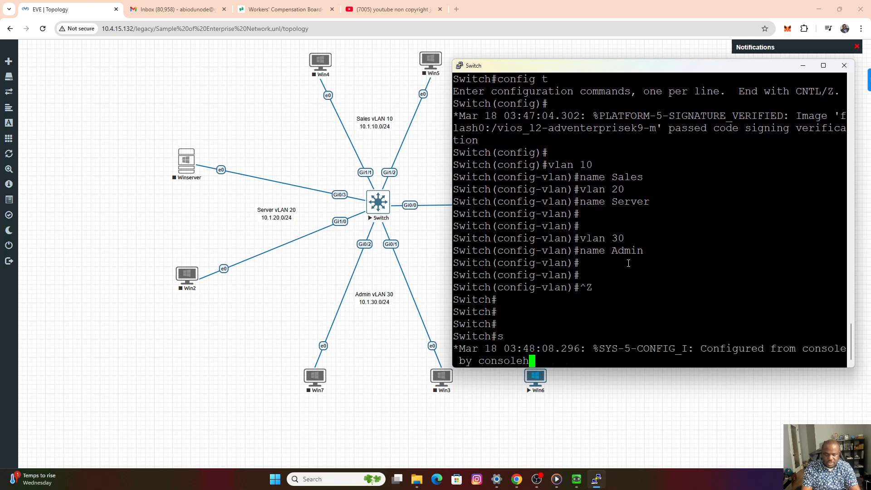
key("Return")
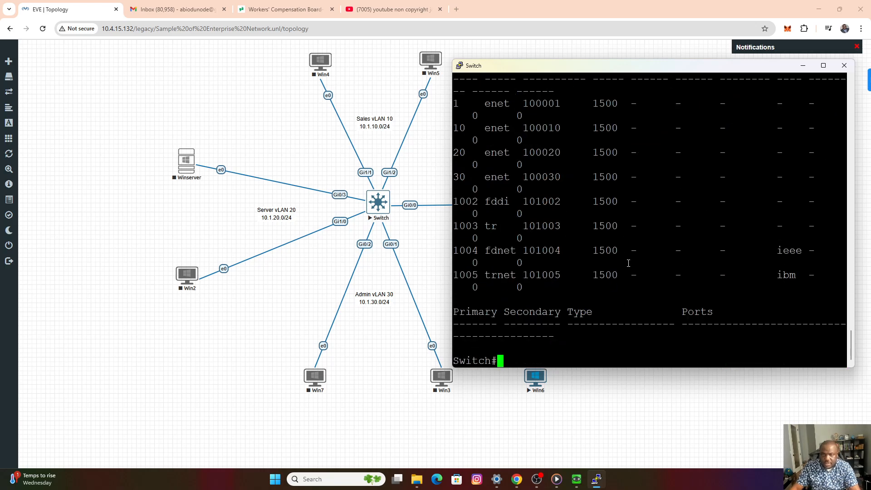
scroll(592, 255, "up", 4)
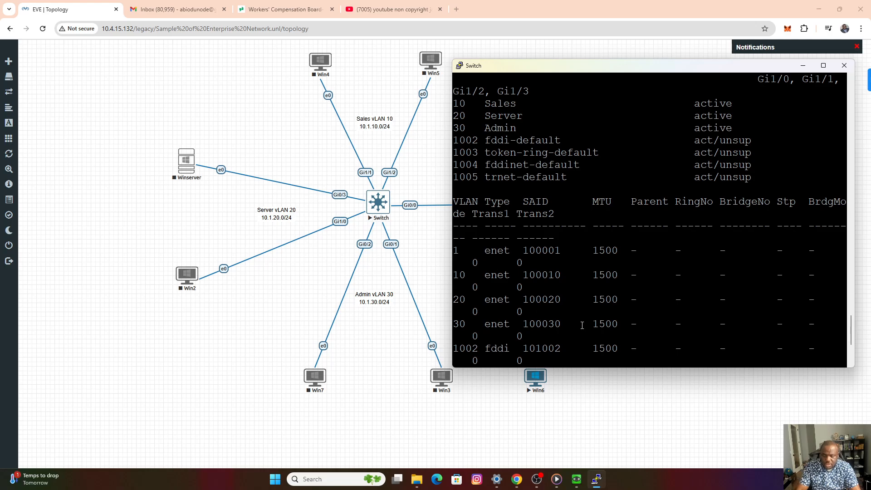
Return the switch to global configuration mode with confi t.
key("Return")
key("Return")
key("Return")
key("Return")
type("confi t")
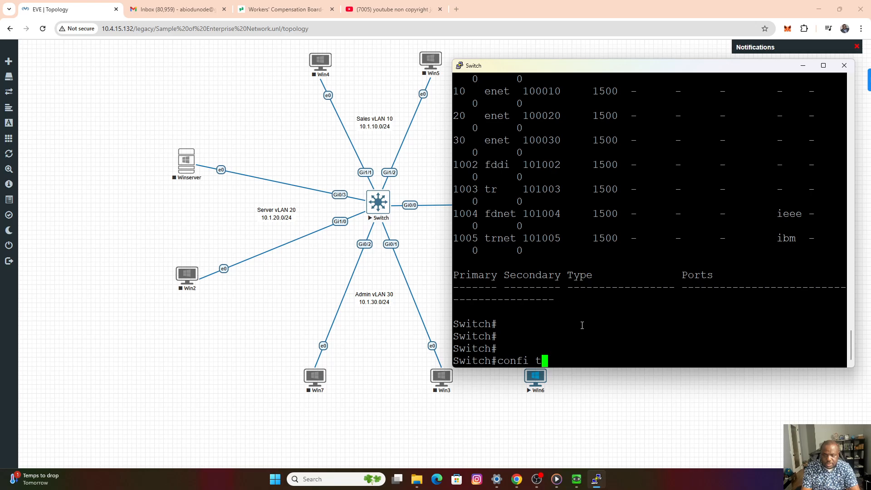
key("Return")
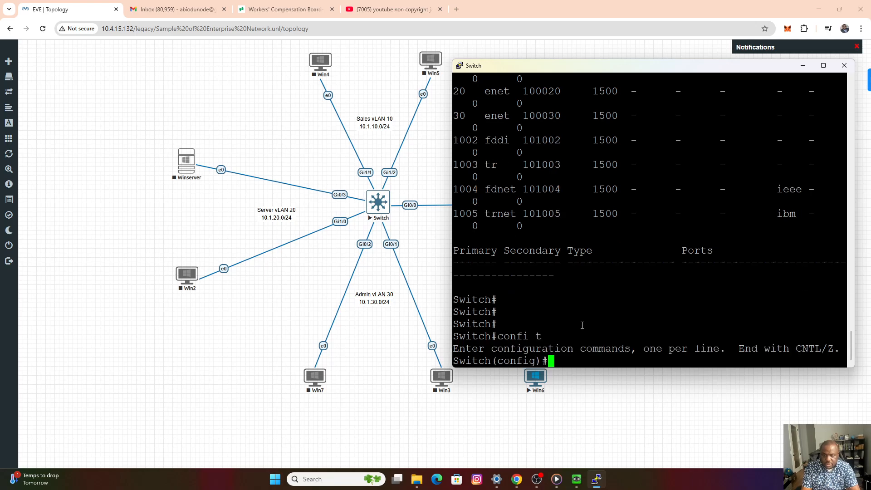
key("Return")
key("Return")
key("Return")
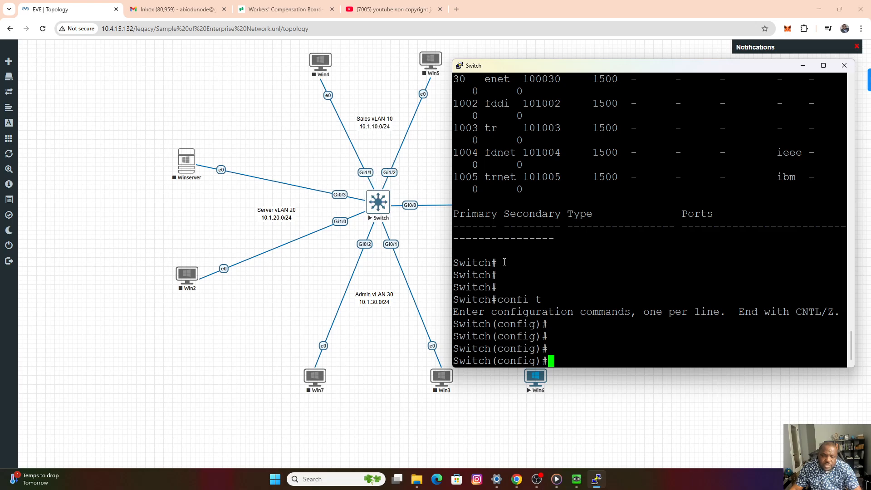
Enter interface gi1/1 on the switch and set its switchport mode to access.
type("int ")
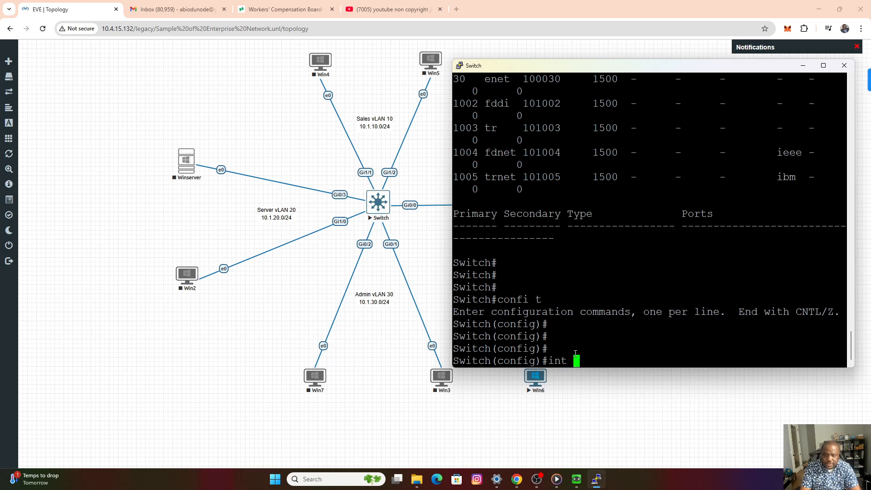
type("gi")
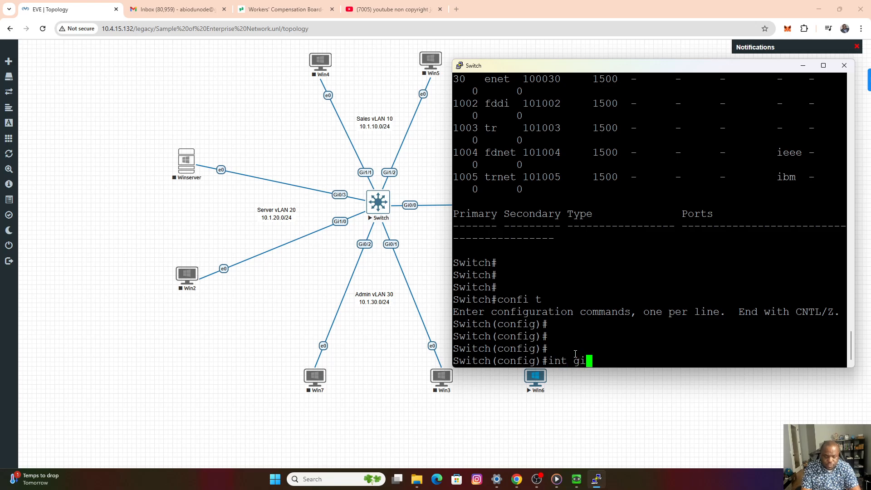
type("1.1")
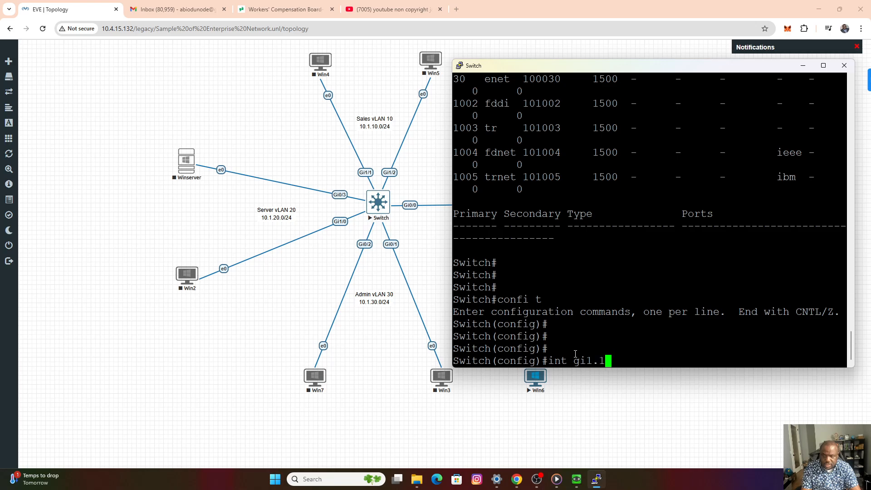
type("/1")
key("Return")
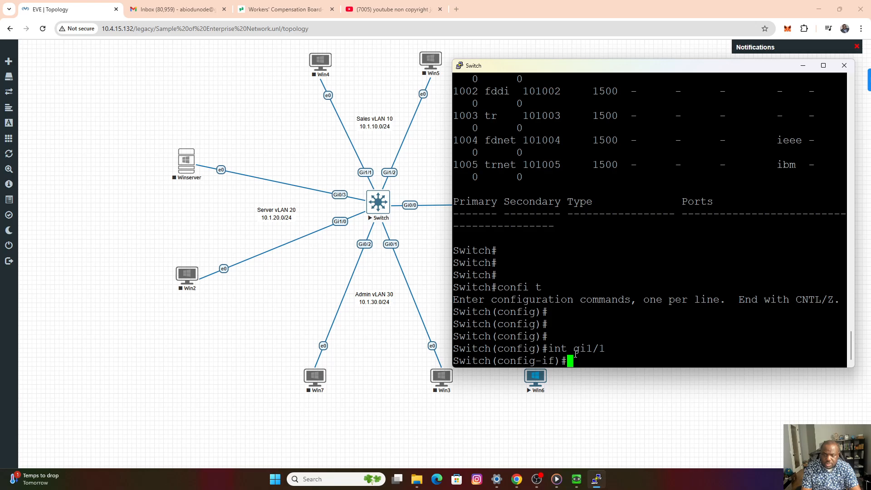
type("switch")
key("Tab")
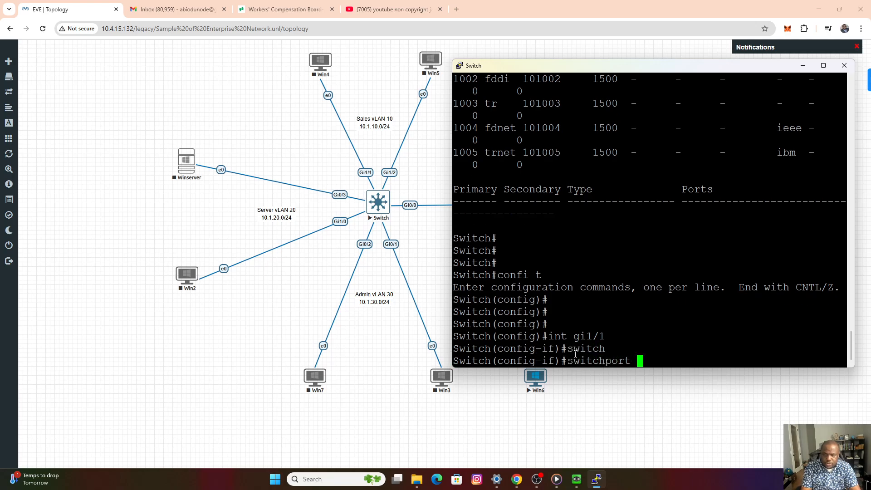
type("mode ")
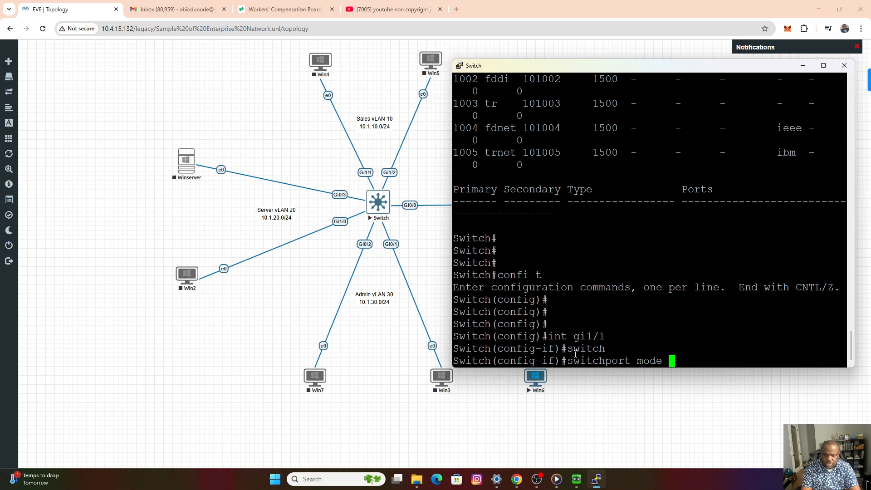
type("access")
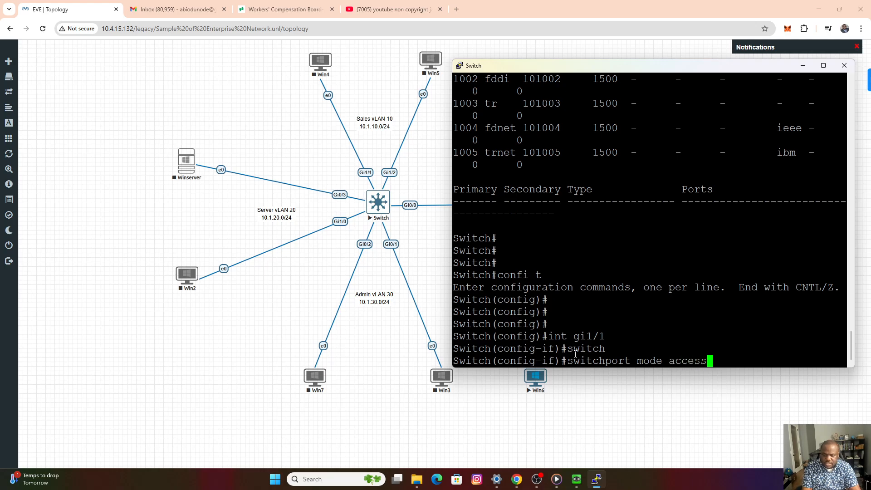
key("Return")
Assign interface gi1/1 to VLAN 10 with switchport access vlan 10.
type("swit")
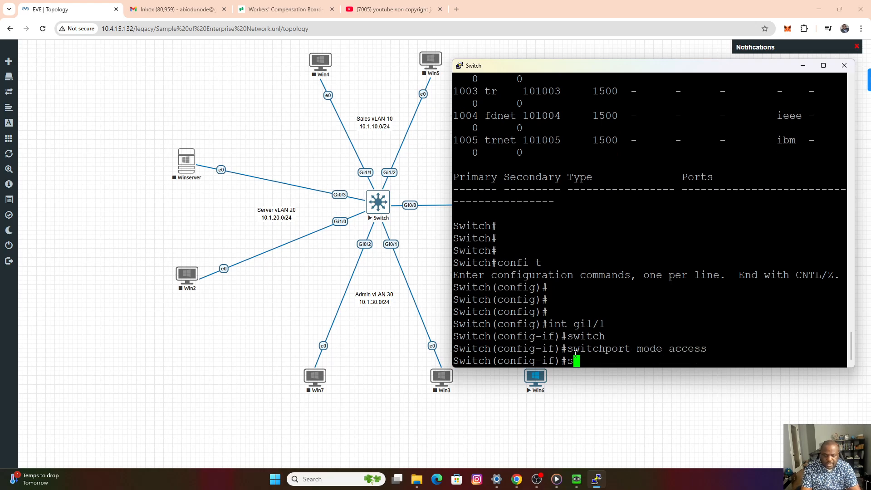
key("Tab")
type("ac")
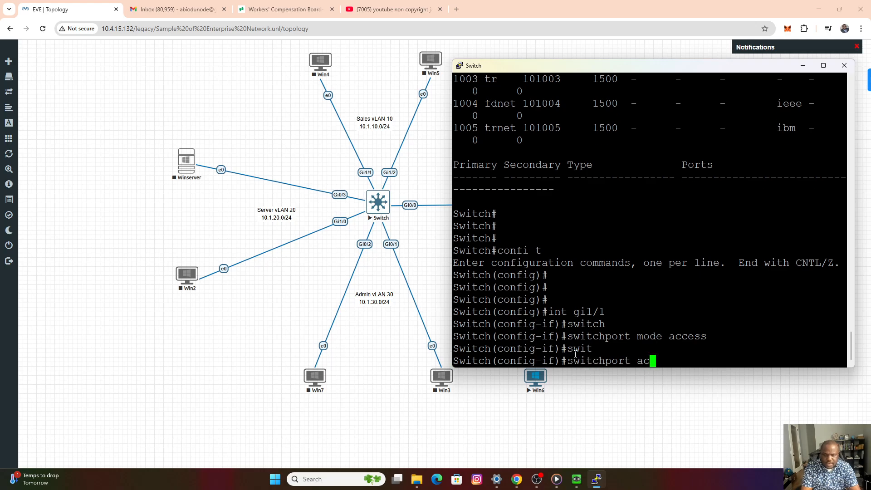
type("cess vlan 10")
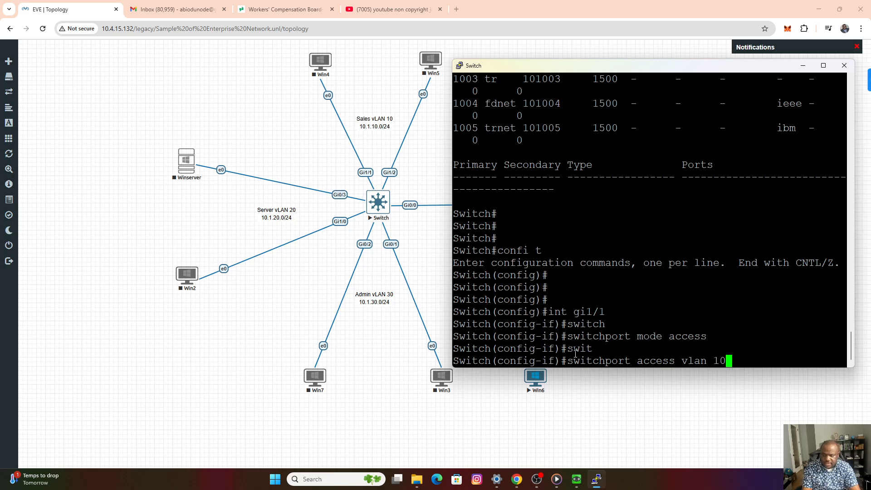
key("Return")
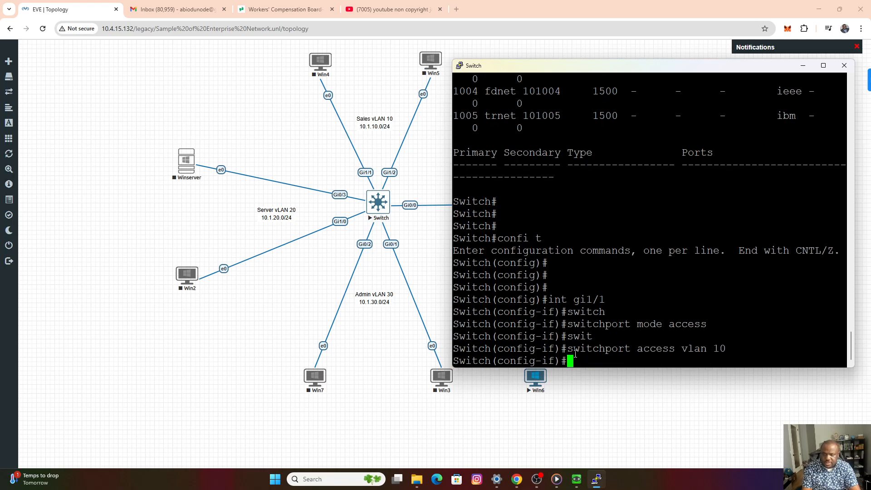
key("Return")
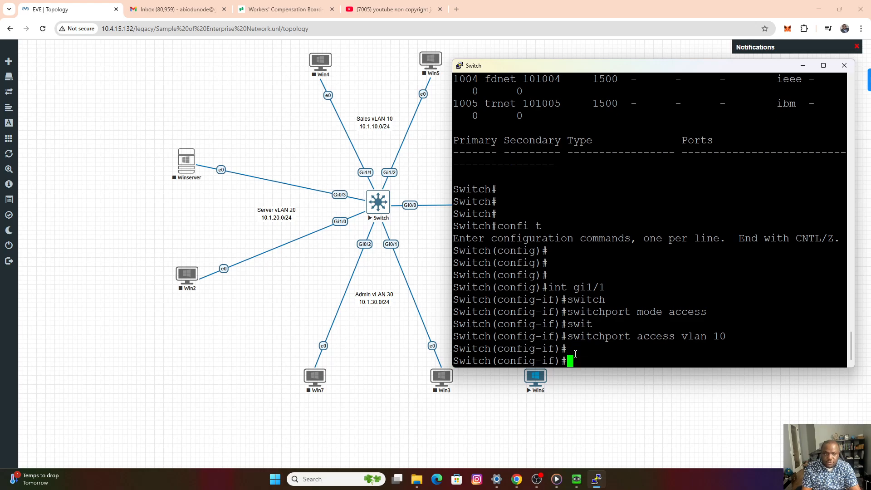
Switch the configuration to interface gi1/2 with int gi1/2.
key("Up")
key("Up")
key("Up")
key("Up")
key("Up")
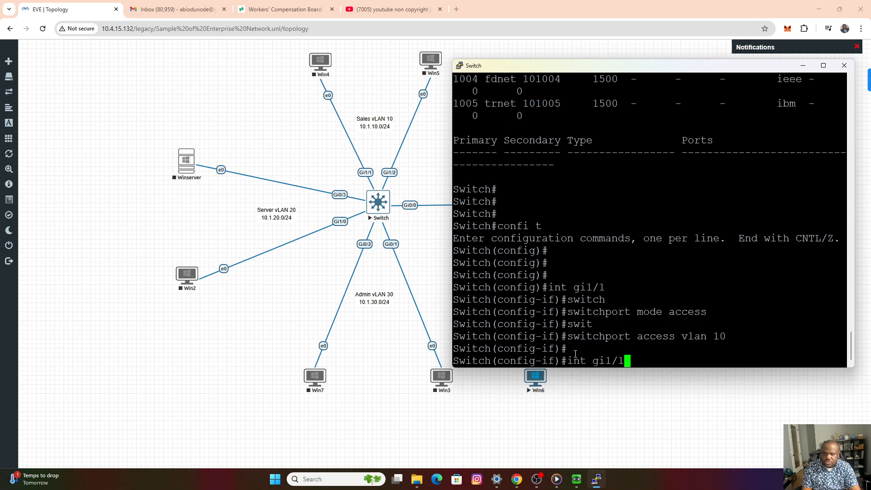
key("Left")
key("Up")
key("Down")
key("BackSpace")
type("2")
key("Return")
key("Return")
key("Return")
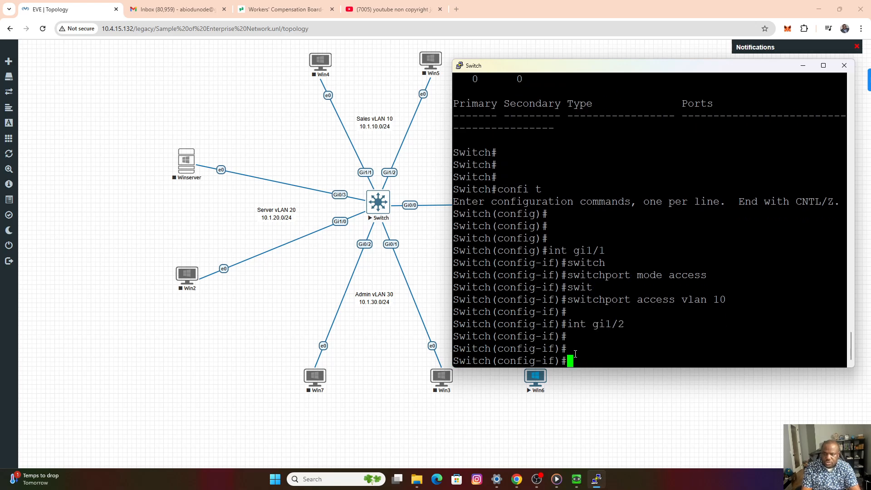
Set interface gi1/2 to switchport mode access and assign it to VLAN 10 with switchport access vlan 10.
key("Up")
key("Up")
key("Up")
key("Up")
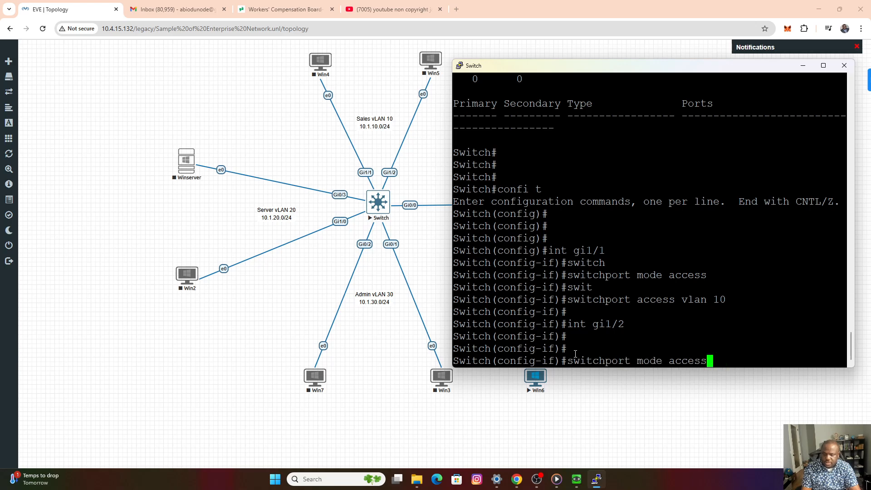
key("Return")
key("Up")
key("Up")
key("Up")
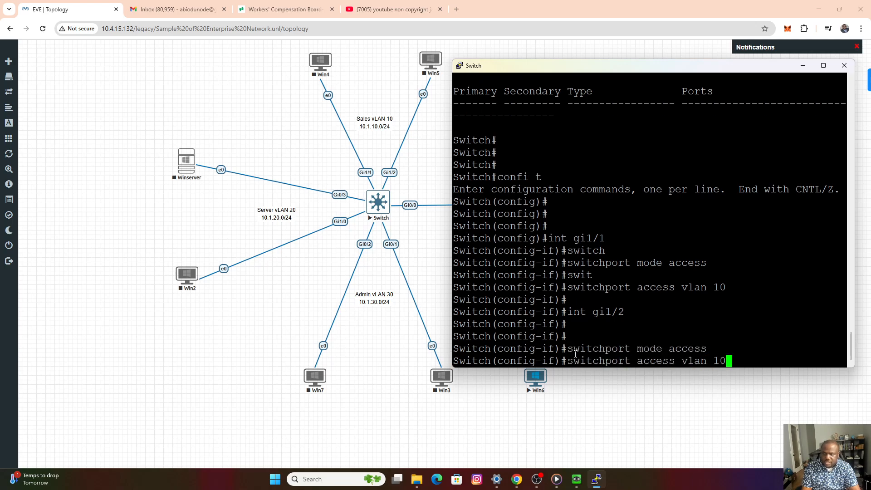
key("Return")
key("Return")
key("Return")
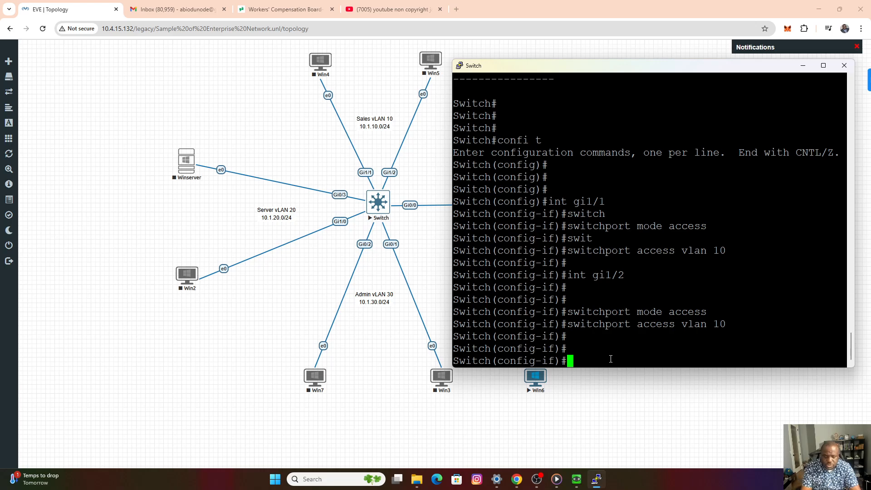
Enter interface gi0/3, the Winserver port, and set its switchport mode to access.
type("int gi")
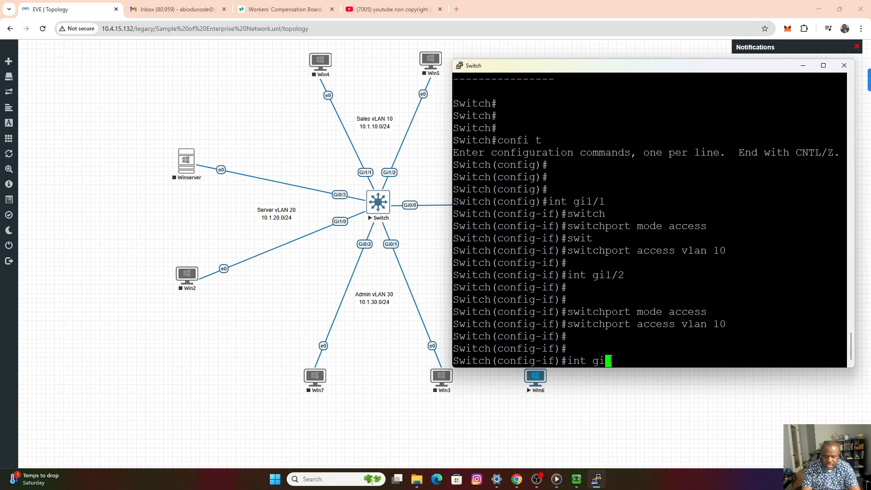
type("0/3")
key("Return")
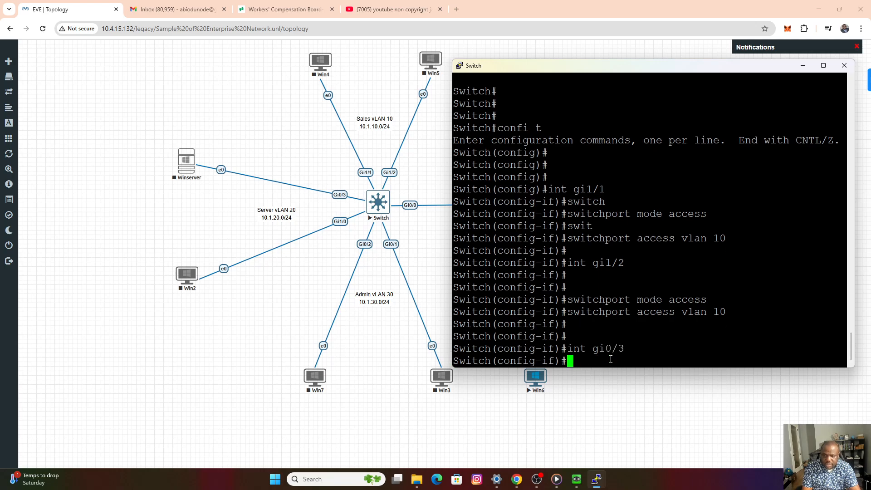
key("Return")
key("Return")
key("Up")
Assign interface gi0/3 to VLAN 20 with switchport access vlan 20.
key("Up")
key("Up")
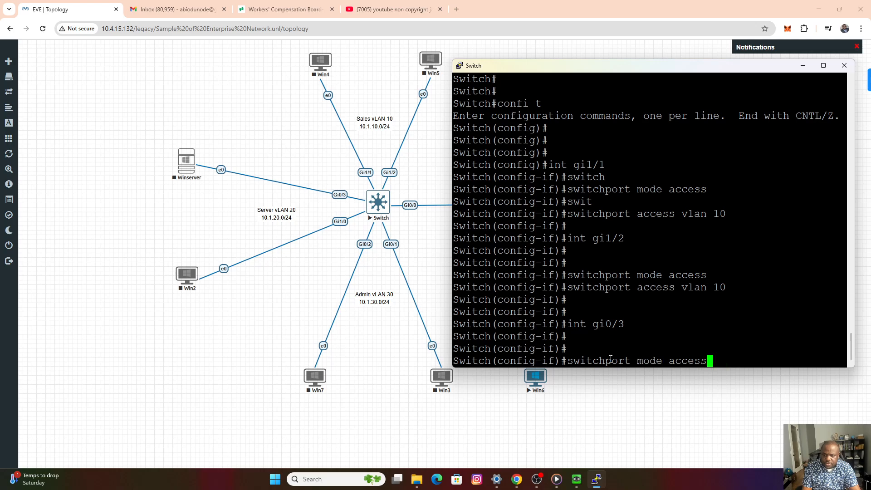
key("Return")
key("Return")
key("Return")
key("Up")
key("Up")
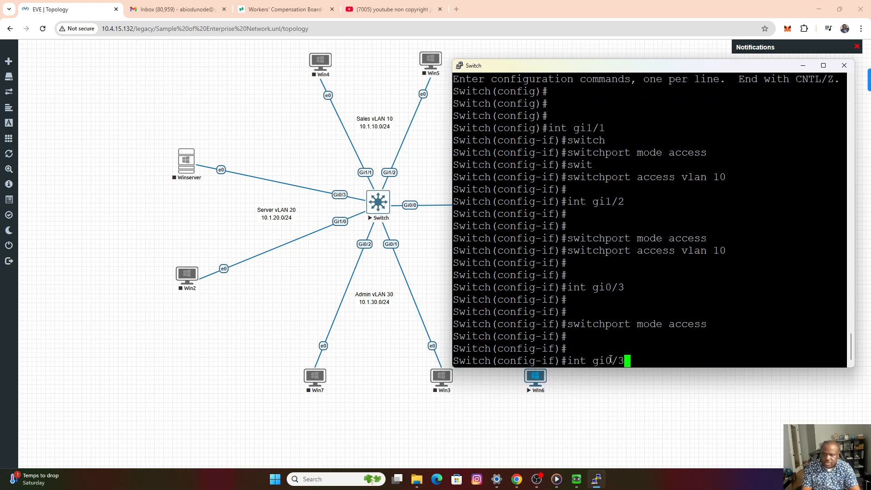
key("Up")
key("Up")
key("BackSpace")
key("BackSpace")
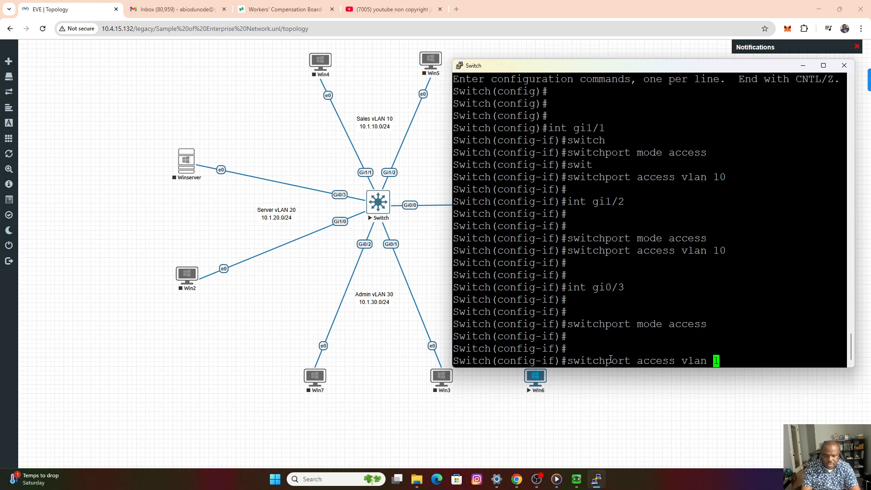
type("20-")
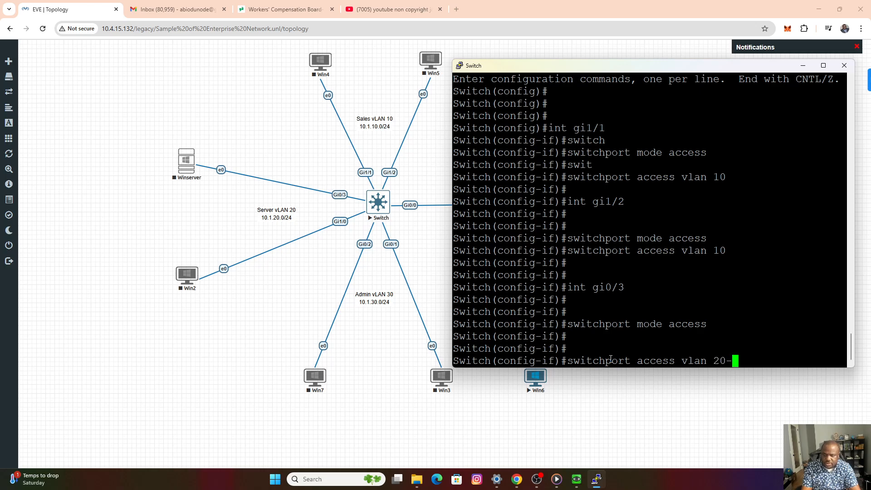
key("BackSpace")
key("Return")
key("Return")
key("Return")
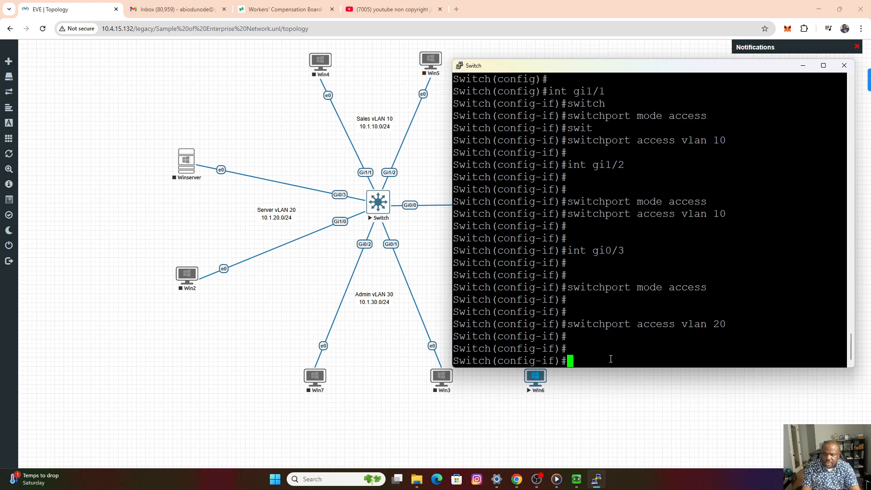
Switch the configuration to interface gi1/0, the port connected to Win2, with int gi1/0.
key("Up")
key("Up")
key("Up")
key("BackSpace")
key("BackSpace")
key("BackSpace")
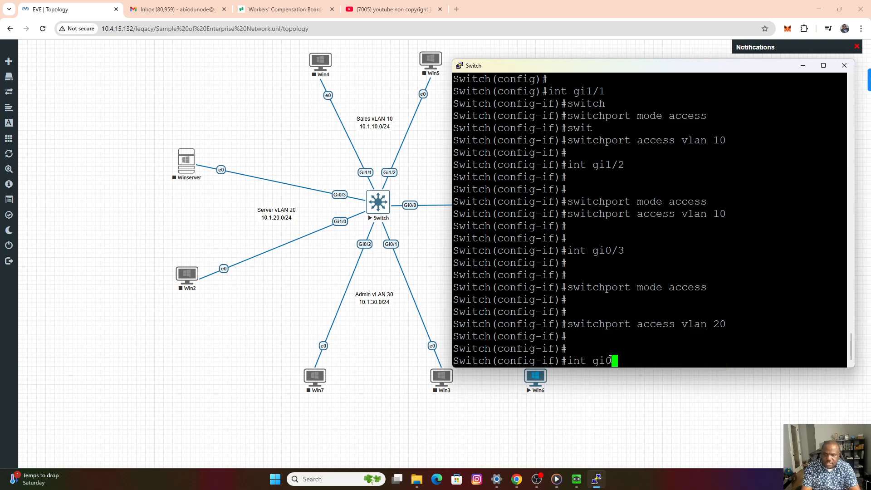
type("1/0")
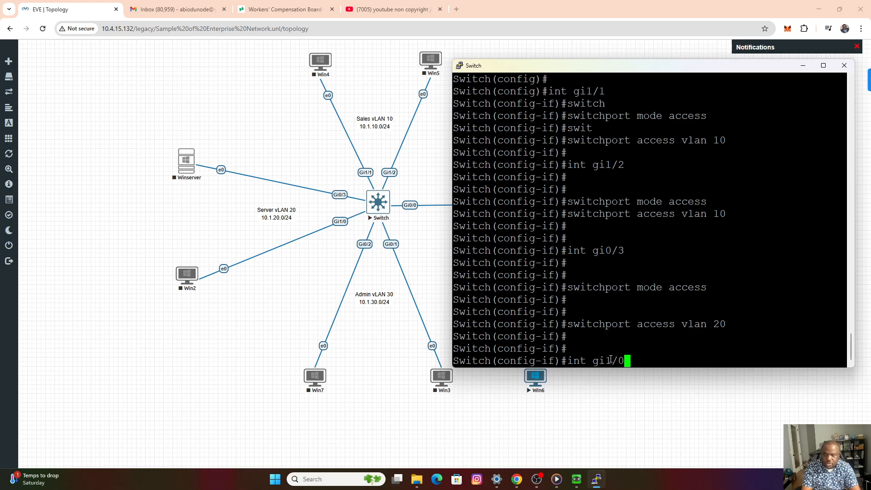
key("Return")
key("Return")
key("Return")
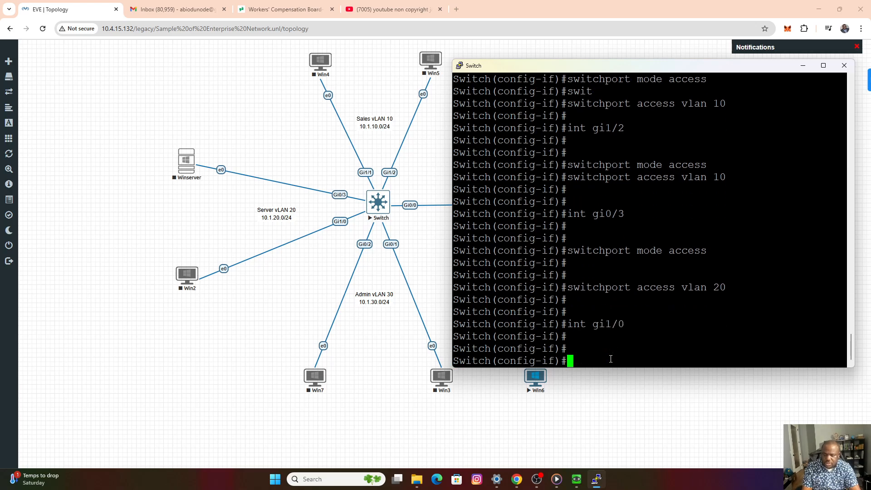
Set interface gi1/0 to access mode with switchport mode access.
key("Up")
key("Up")
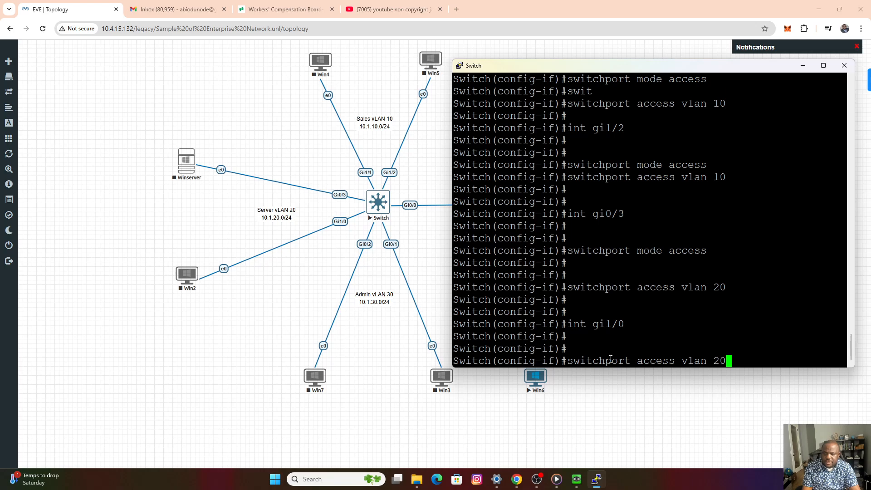
key("Up")
key("Return")
key("Return")
key("Return")
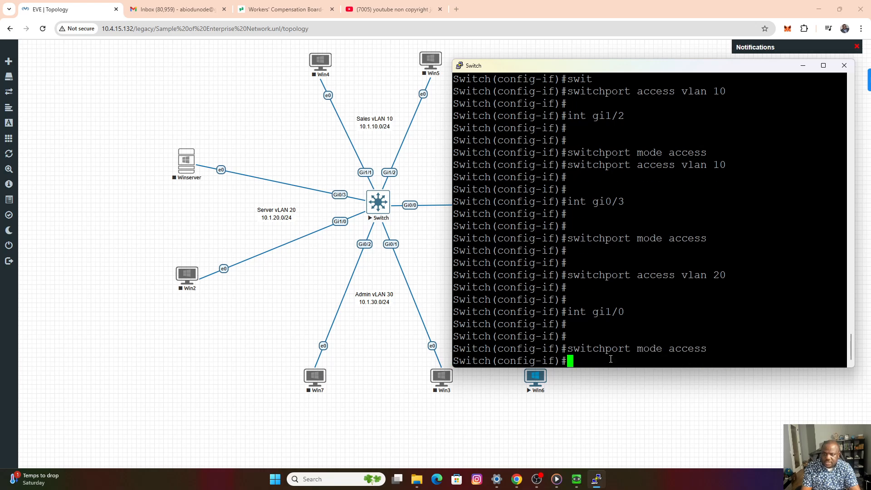
Assign interface gi1/0 to VLAN 20 with switchport access vlan 20.
type("s")
key("Up")
key("Up")
key("Up")
key("Up")
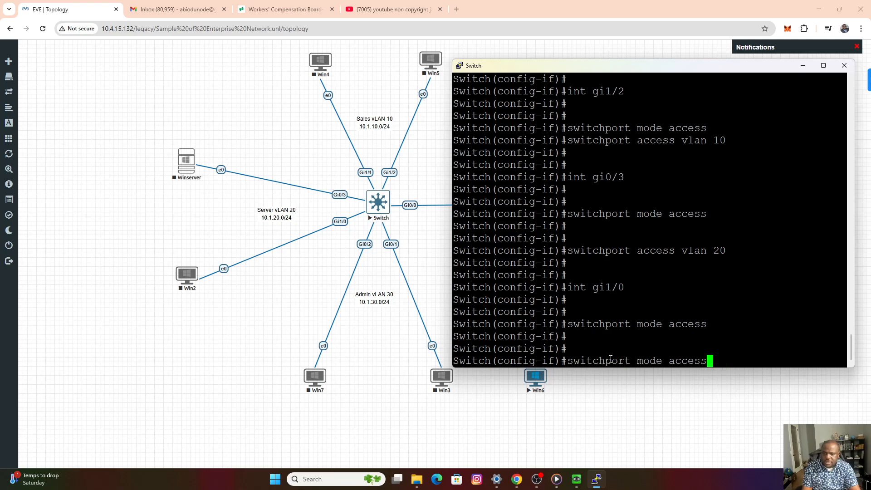
key("Down")
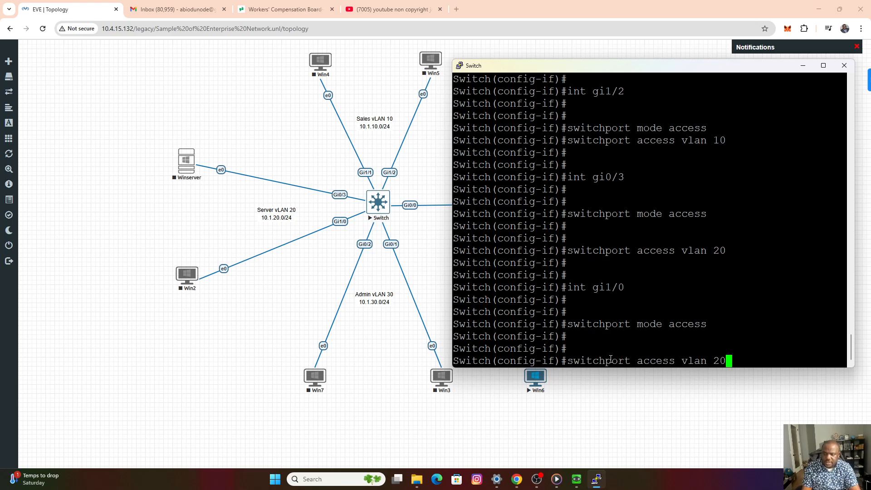
key("Return")
key("Return")
key("Return")
key("Return")
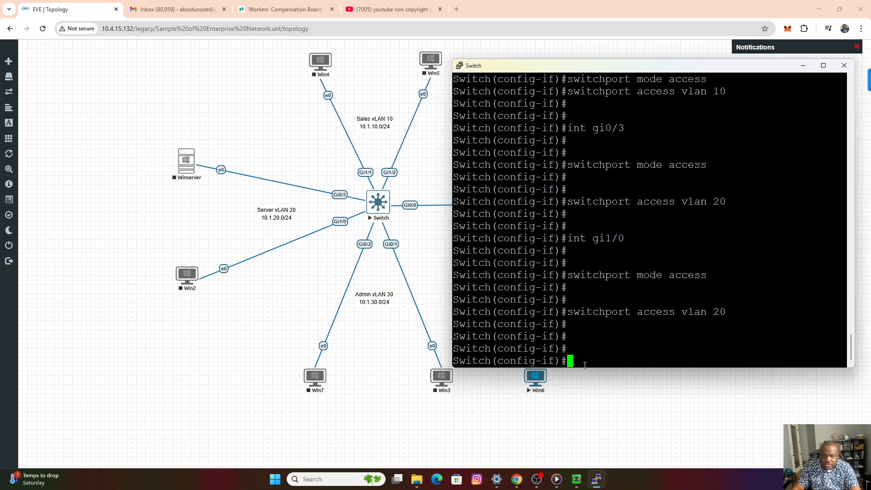
Enter interface gi0/2, the port connected to Win7, and set its switchport mode to access.
type("int gi")
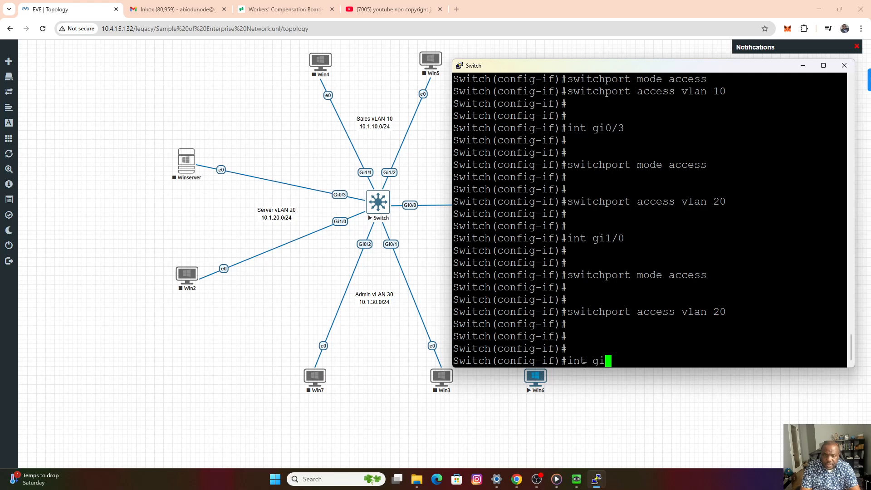
key("BackSpace")
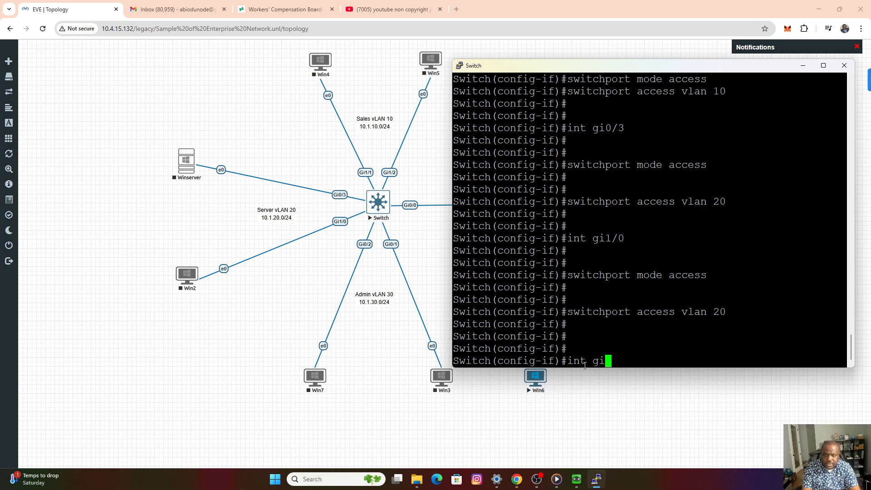
type("/2")
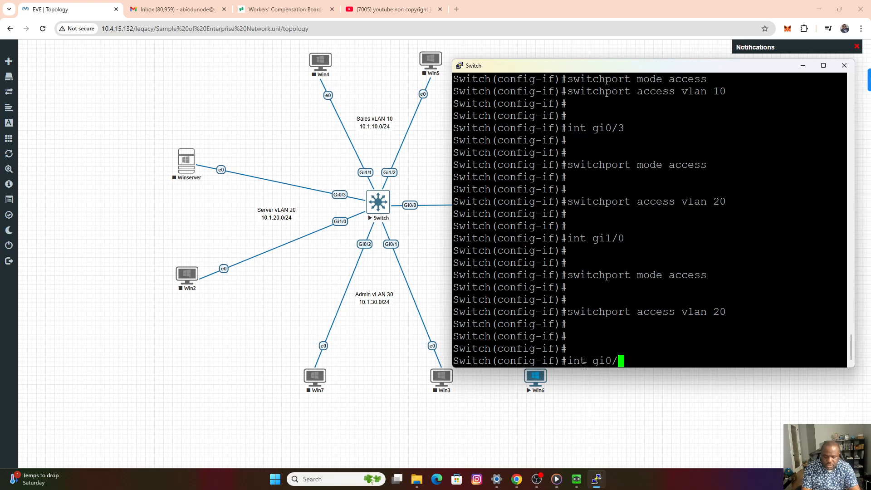
key("Return")
key("Return")
key("Return")
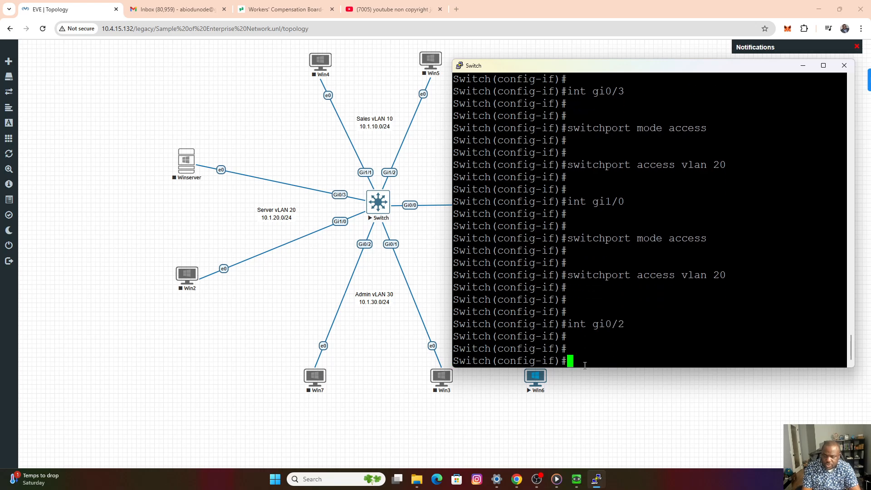
key("Up")
key("Up")
key("Up")
key("Return")
key("Return")
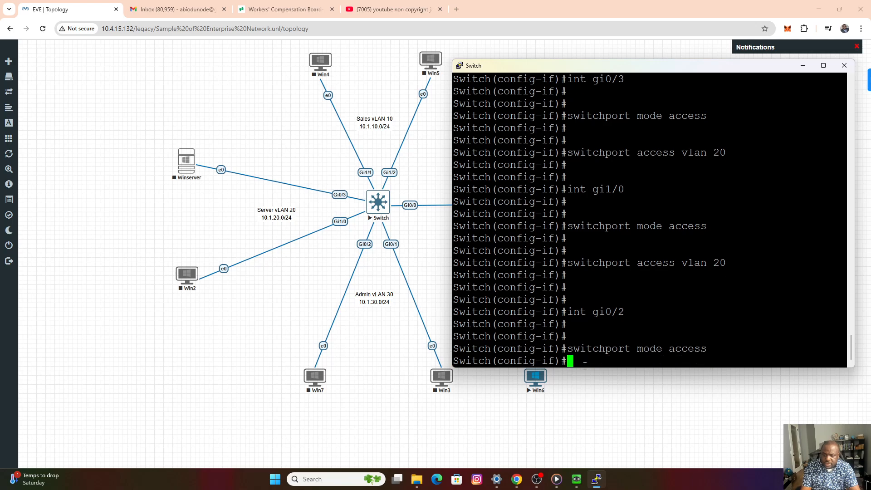
Assign interface gi0/2 to VLAN 30 with switchport access vlan 30.
key("Up")
key("Left")
key("Up")
key("Up")
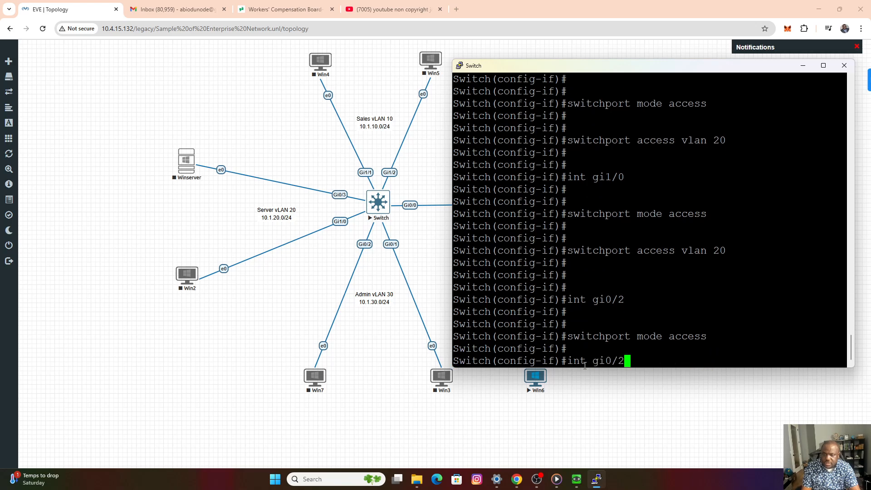
key("BackSpace")
key("BackSpace")
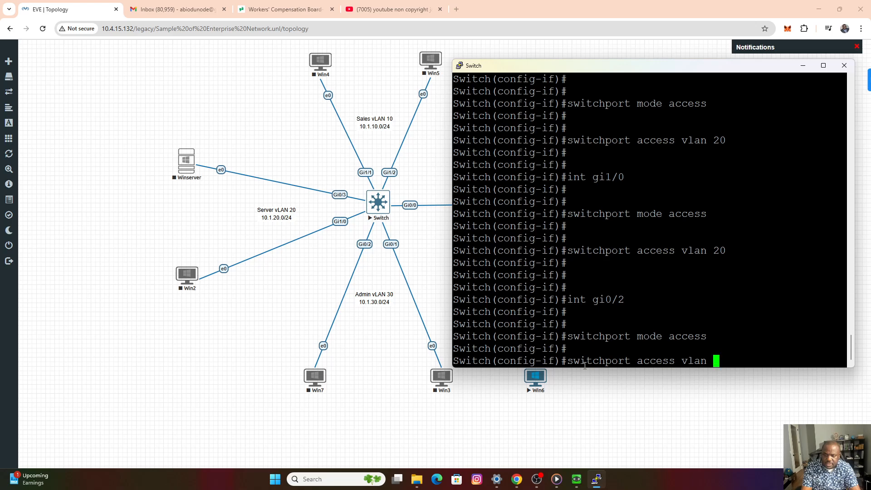
type("30")
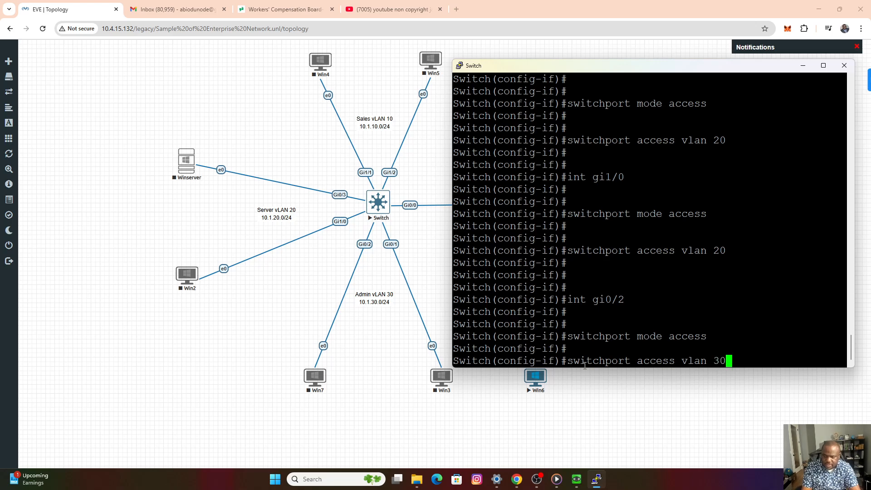
key("Return")
key("Return")
Switch the configuration to interface gi0/1, the port connected to Win3, with int gi0/1.
key("Up")
key("Up")
key("Up")
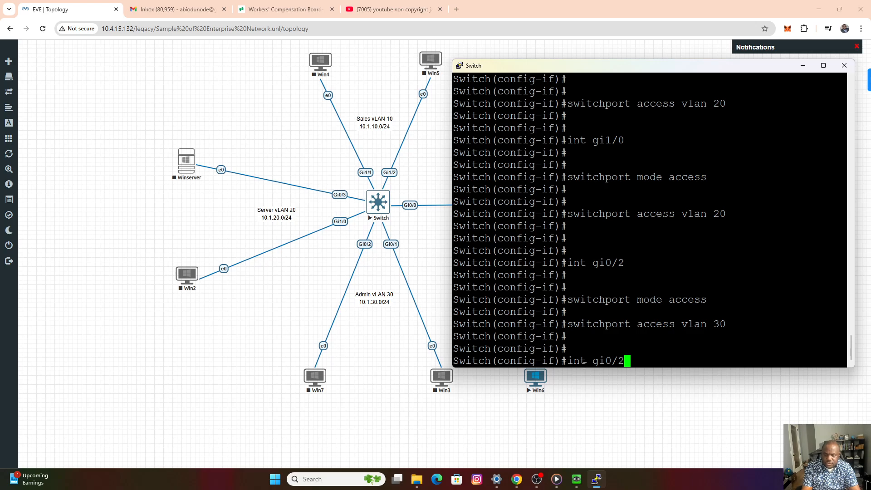
key("BackSpace")
type("1")
key("Return")
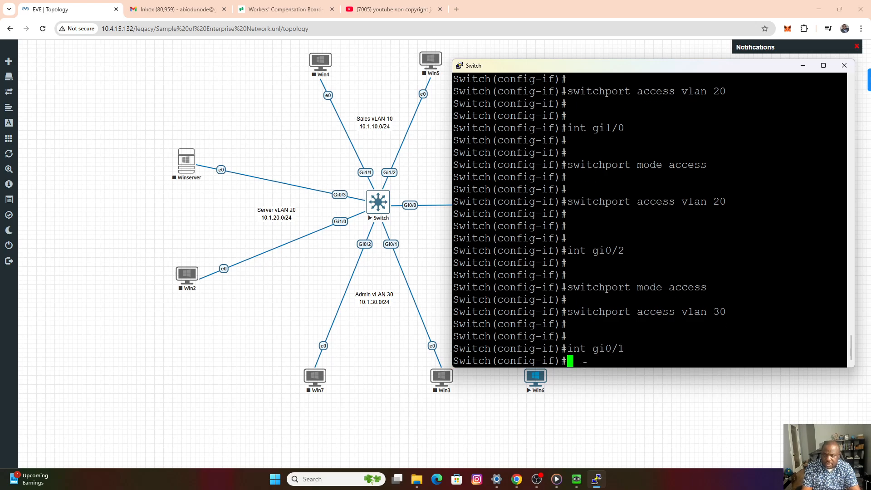
key("Return")
key("Return")
Set interface gi0/1 to switchport mode access and assign it to VLAN 30 with switchport access vlan 30.
key("Up")
key("Up")
key("Up")
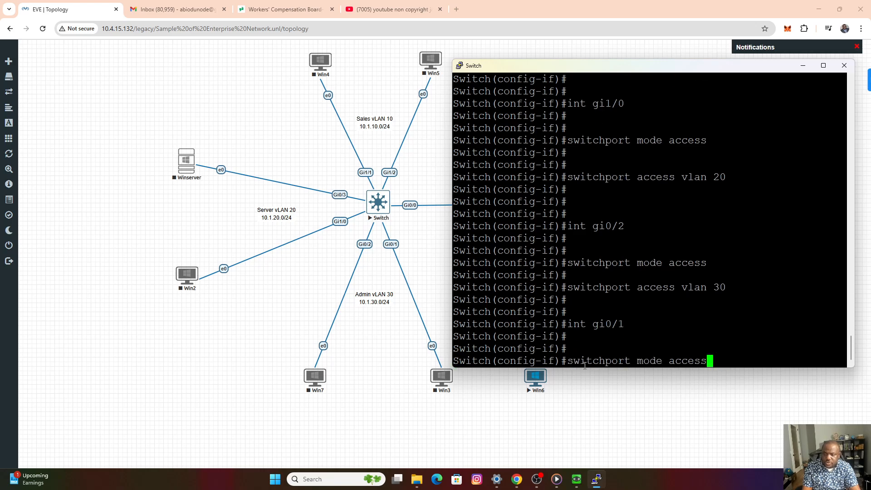
key("Return")
key("Return")
key("Up")
key("Up")
key("Up")
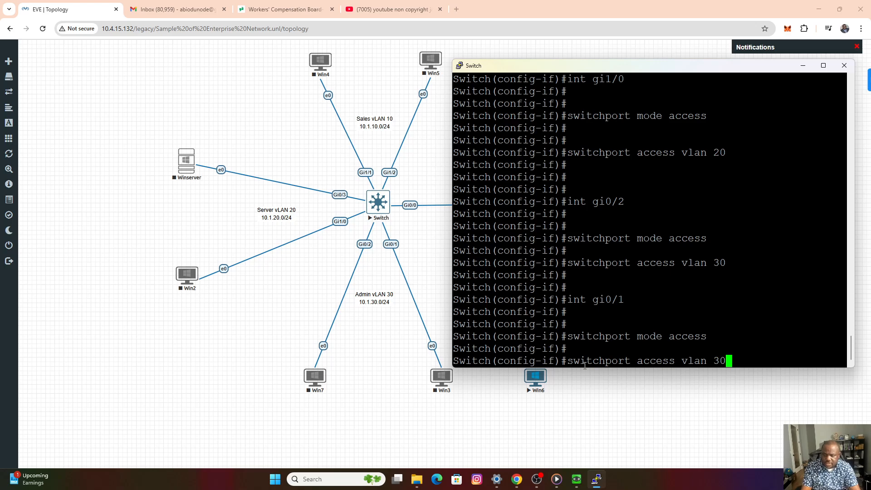
key("Return")
key("Return")
key("Return")
key("Return")
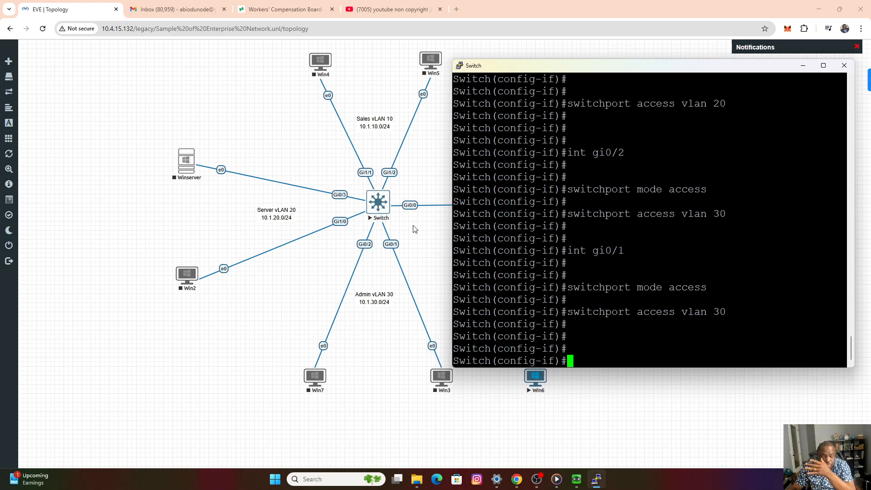
View the full topology with the switch's link to the Fortinet, and return to the Switch console.
left_click(606, 370)
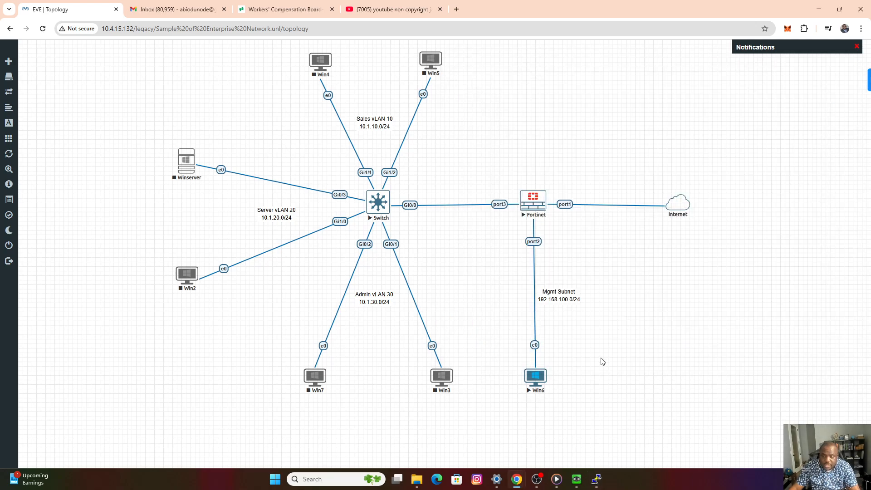
mouse_move(595, 479)
left_click(598, 444)
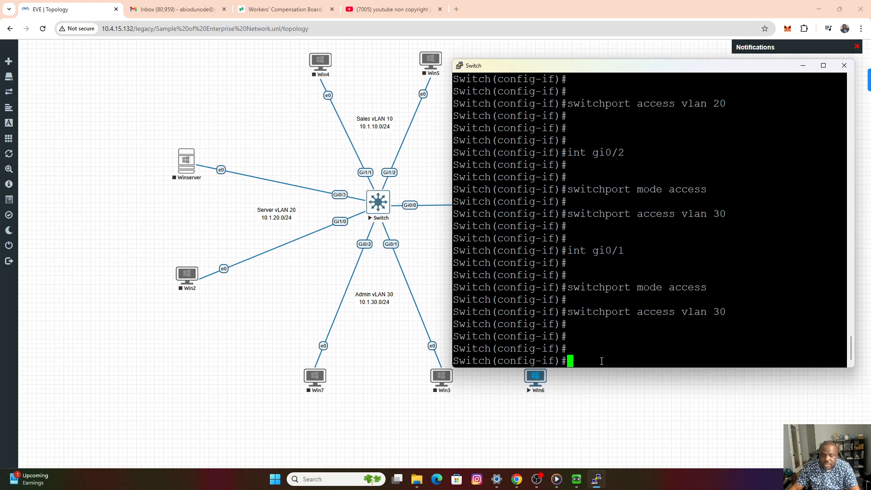
Enter interface gi0/0, the switch's link to the Fortinet, and set its encapsulation with switchport trunk encapsulation dot1q.
type("int ")
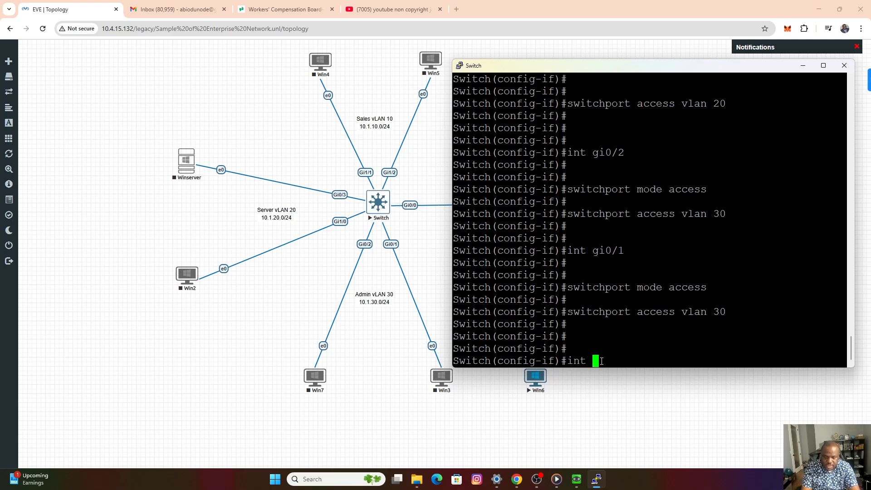
type("gi0")
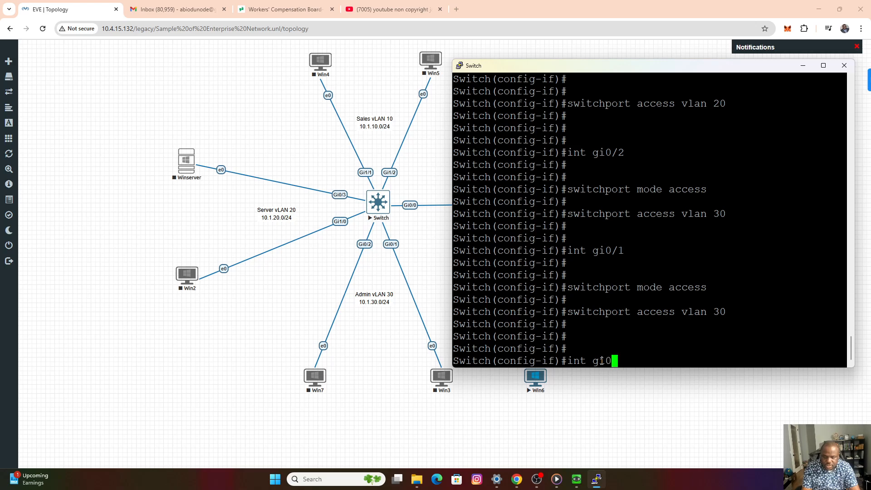
type("/0")
key("Return")
key("Return")
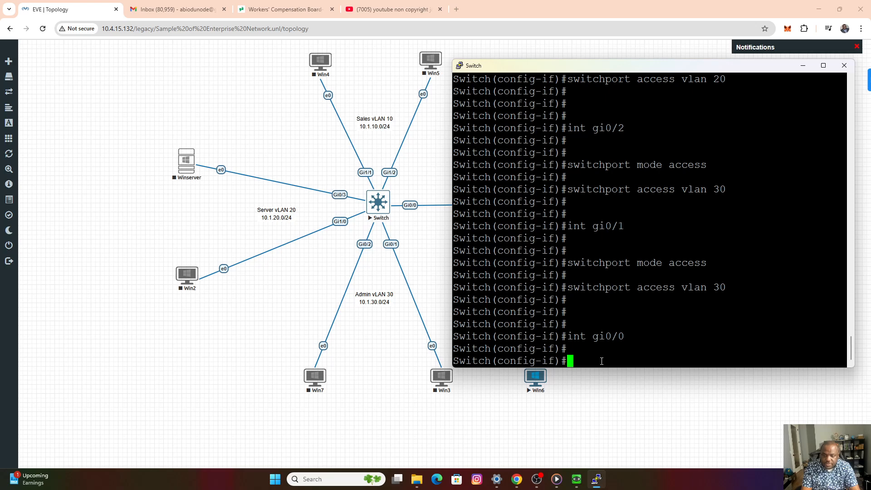
type("swit")
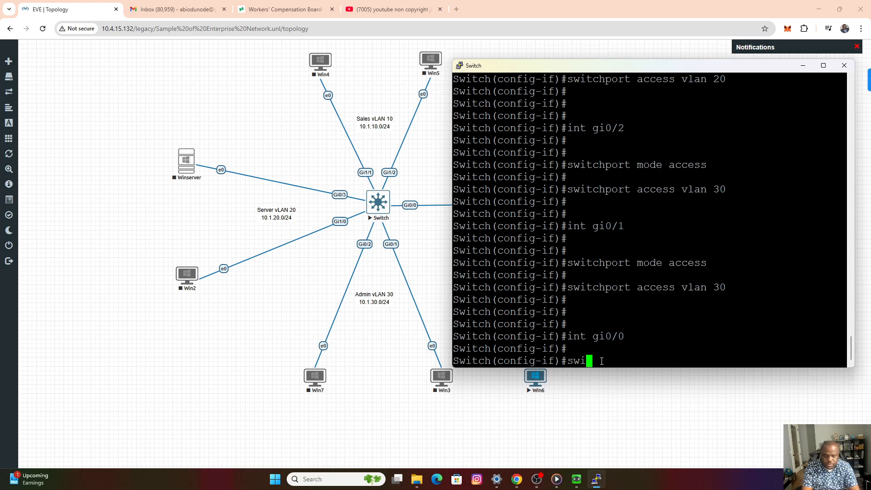
key("Tab")
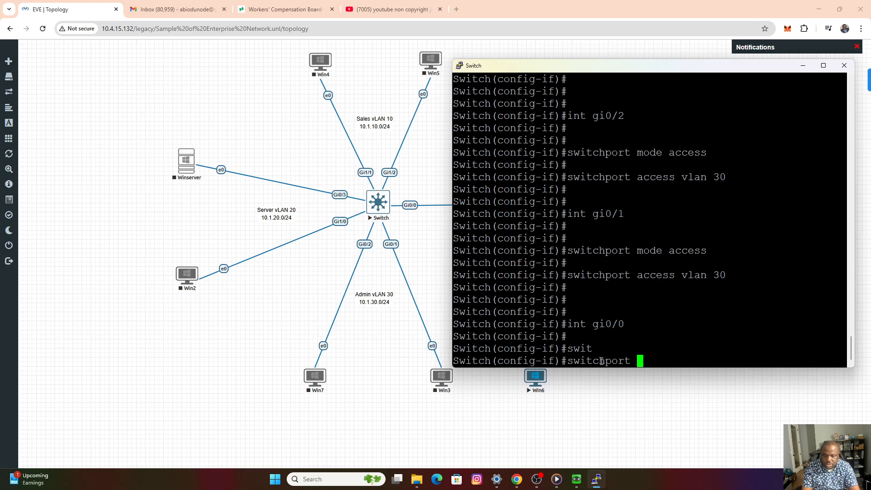
type("trunk en")
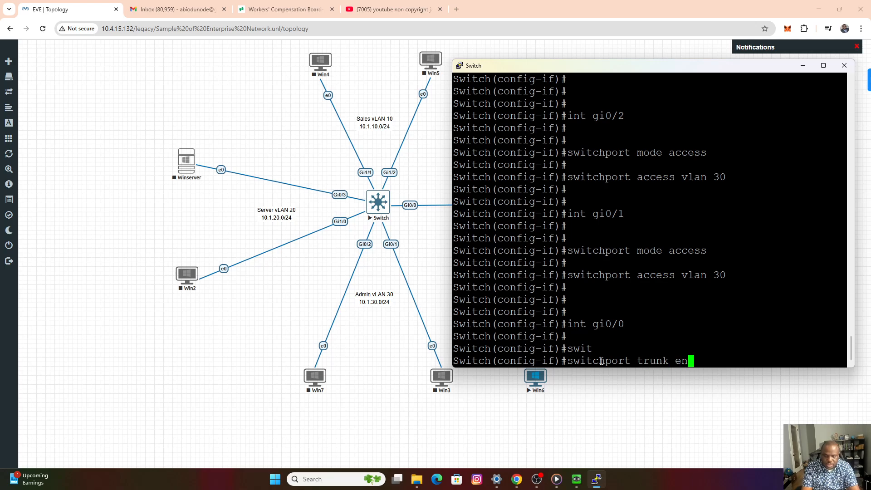
type("ca")
key("Tab")
type("dot")
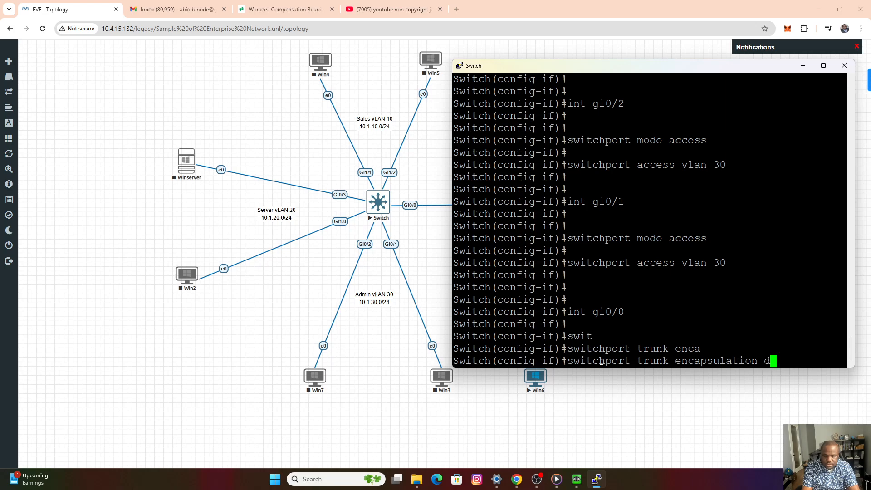
key("Tab")
key("Return")
key("Return")
key("Return")
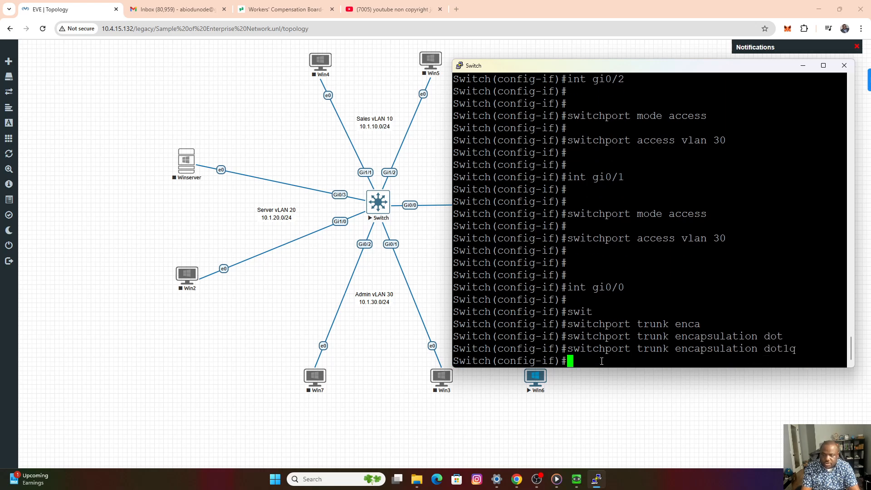
Make interface gi0/0 a trunk port with switchport mode trunk.
type("swit")
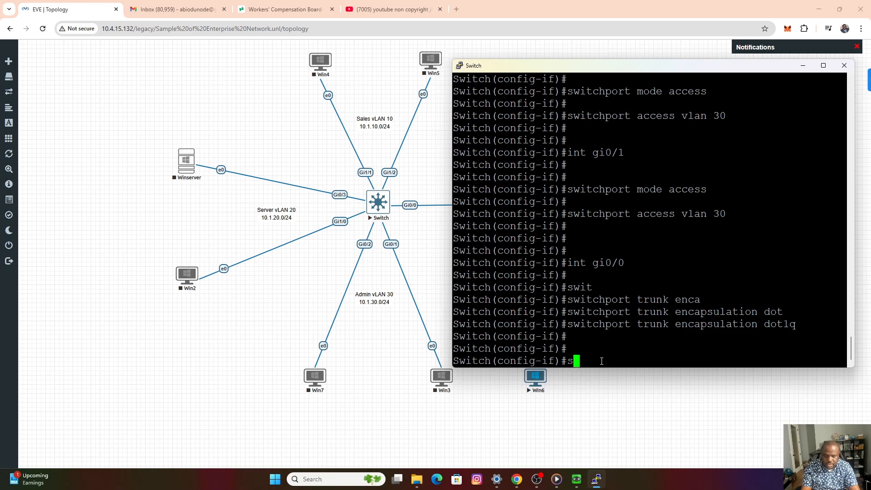
key("Tab")
type("mod")
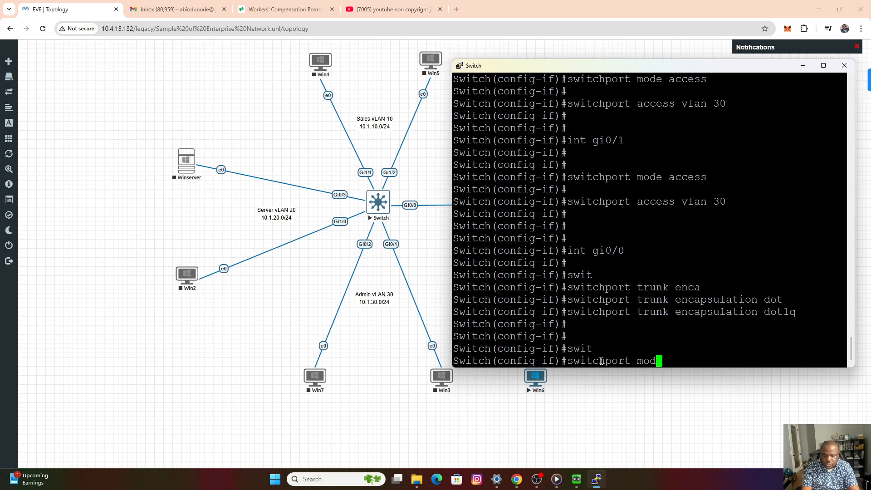
type("e trunk")
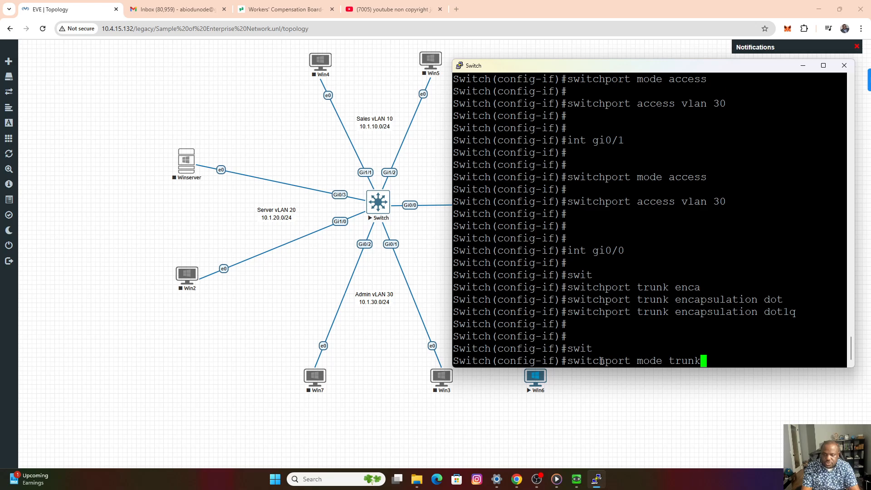
key("Return")
key("Return")
key("Return")
Allow VLANs 10, 20 and 30 on the gi0/0 trunk with switchport trunk allowed vlan 10,20,30.
type("swit")
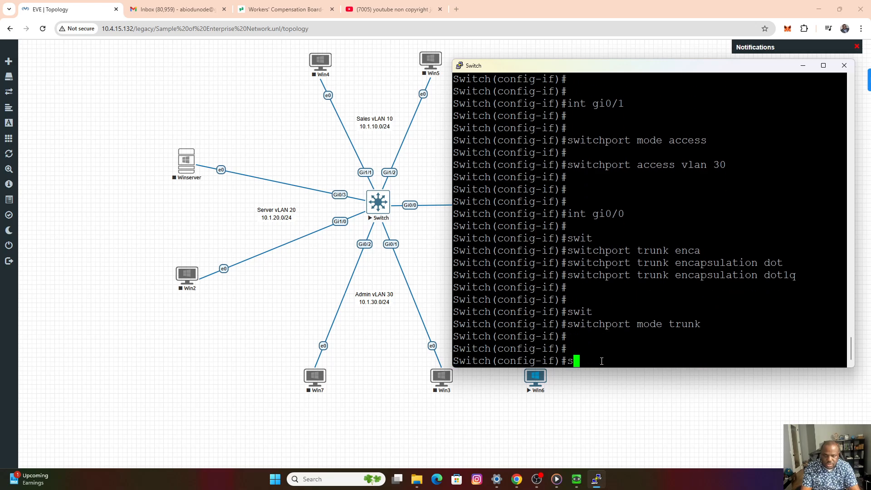
key("Tab")
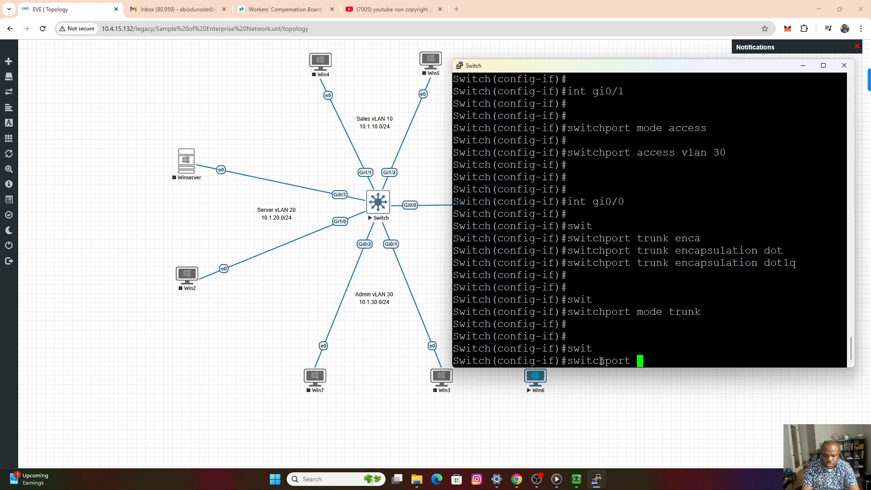
type("trunk ")
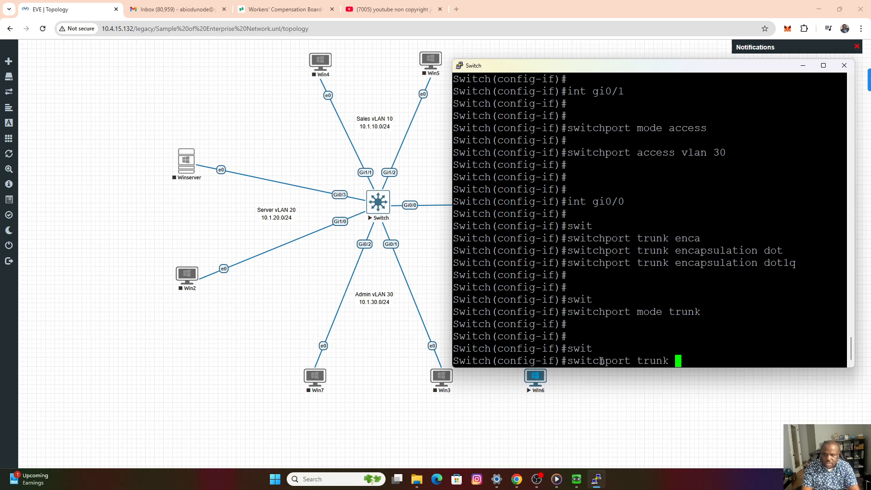
type("allo")
key("Tab")
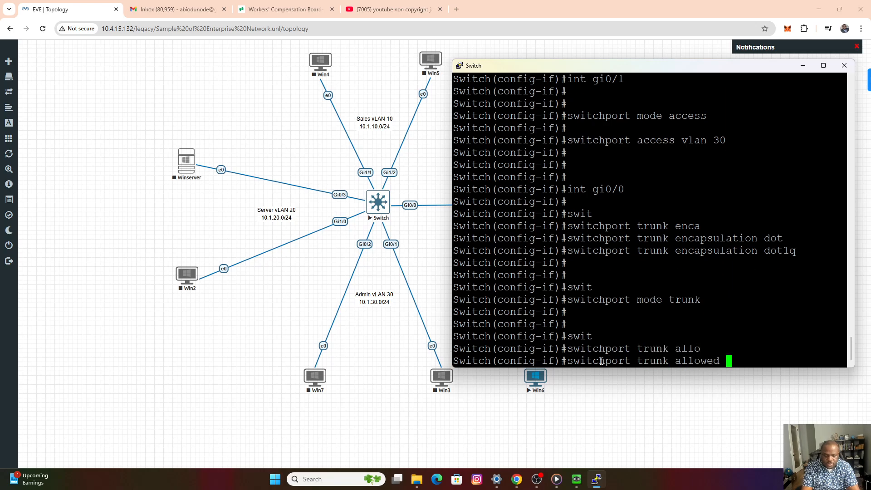
type("vlan 1")
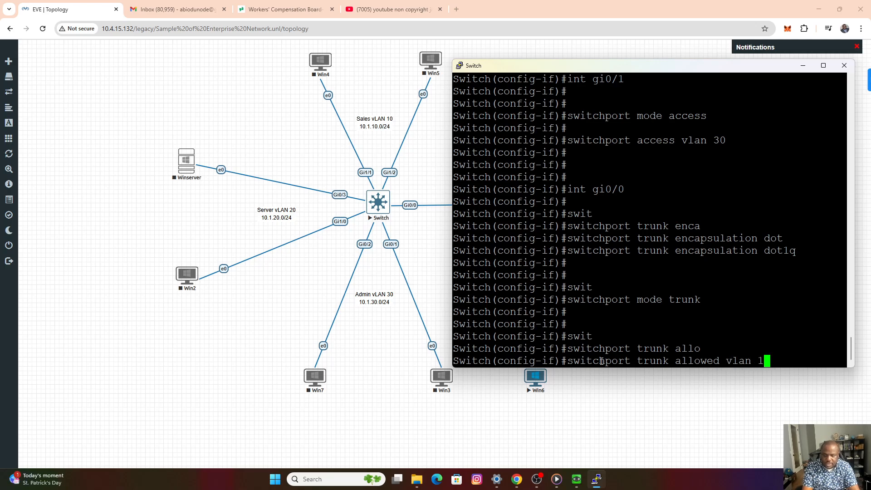
type("0")
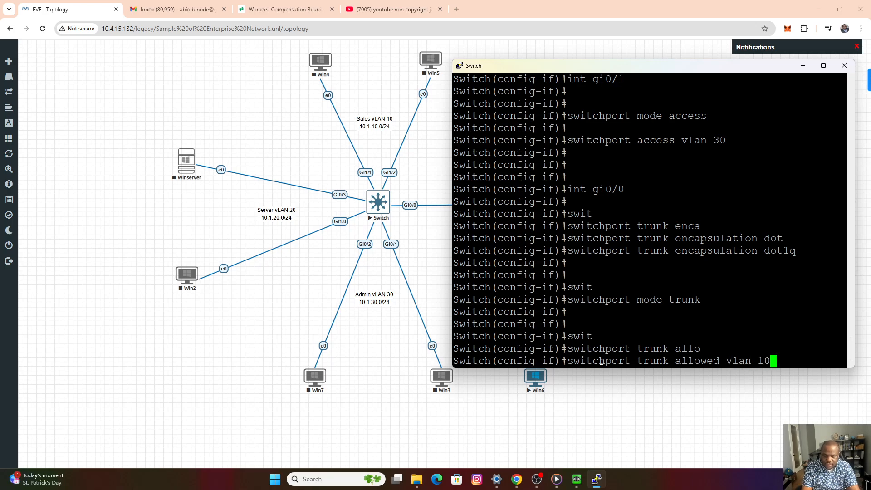
type(",20,30")
key("Return")
key("Return")
key("Return")
key("Return")
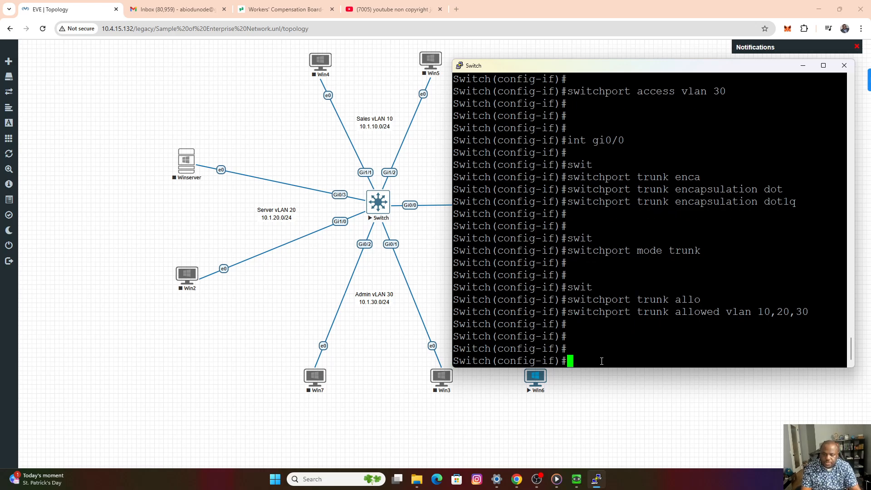
Leave configuration mode and run show vlan to check which ports belong to the Sales, Server and Admin VLANs.
key("ctrl+z")
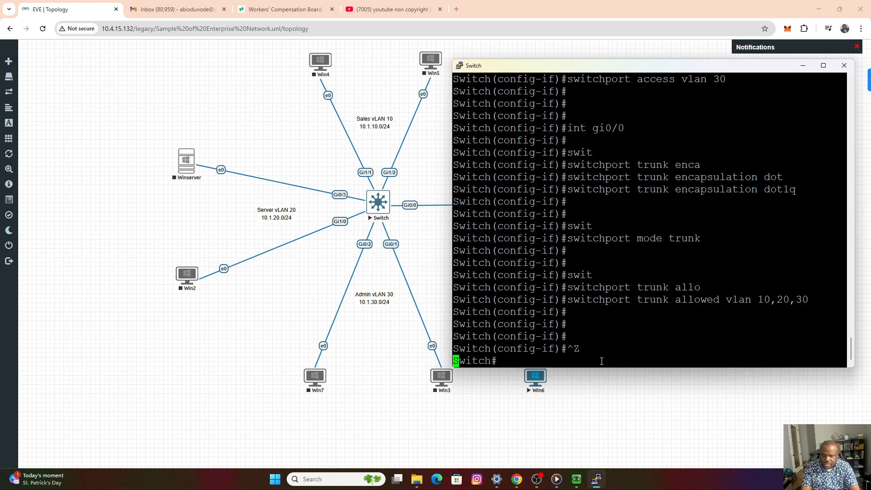
key("Return")
type("show vlan")
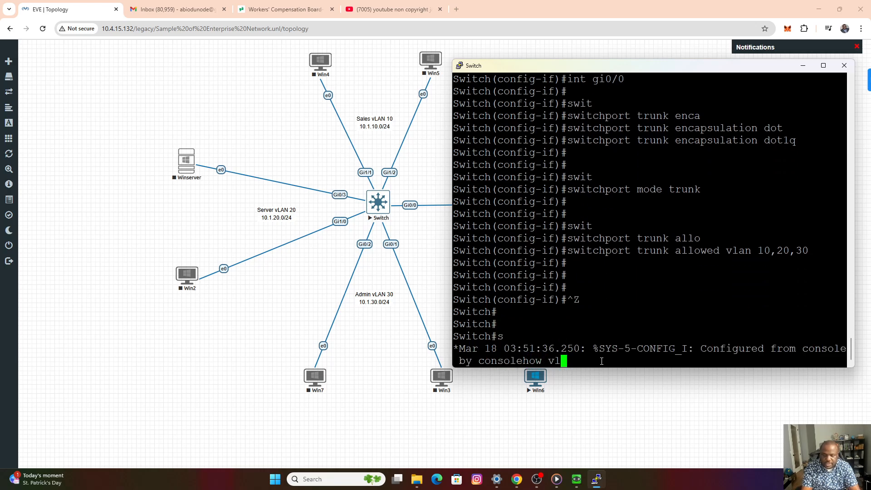
key("Return")
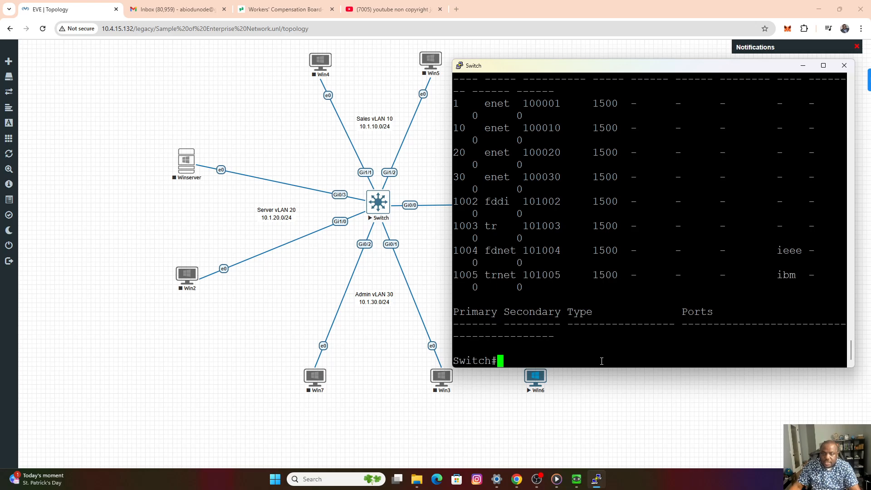
scroll(634, 274, "up", 8)
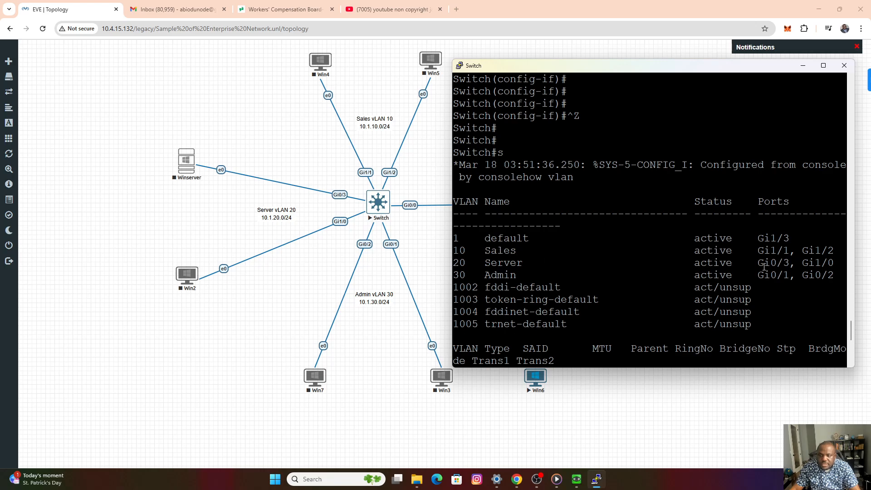
Check the ports listed for the Server and Admin VLANs, and page through the rest of the VLAN output.
left_click_drag(759, 265, 830, 264)
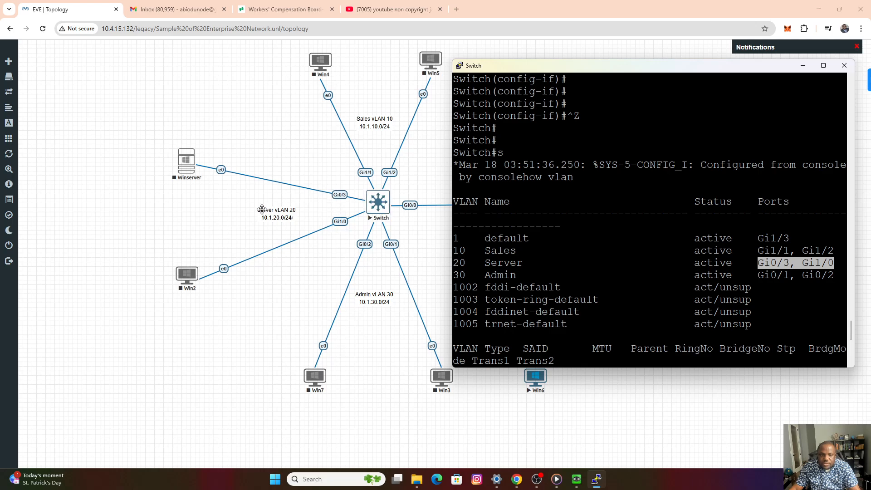
left_click_drag(760, 276, 847, 276)
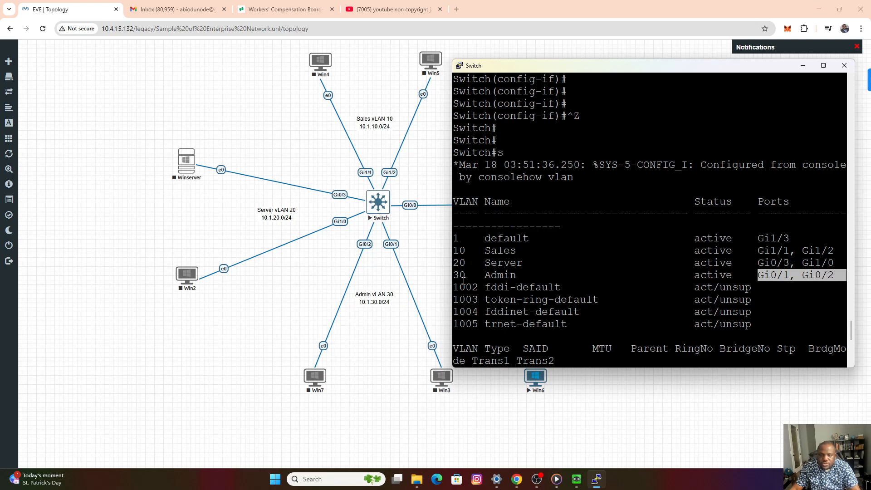
left_click_drag(456, 276, 508, 275)
left_click(577, 324)
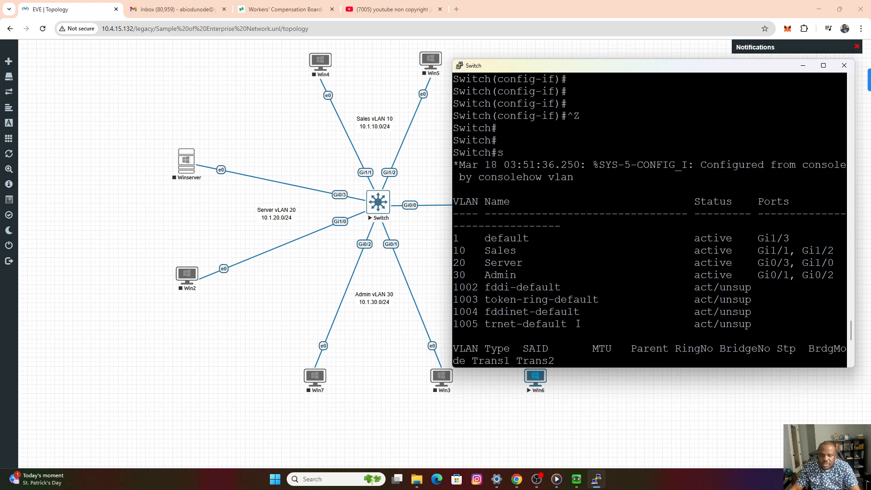
key("Return")
key("Return")
key("Return")
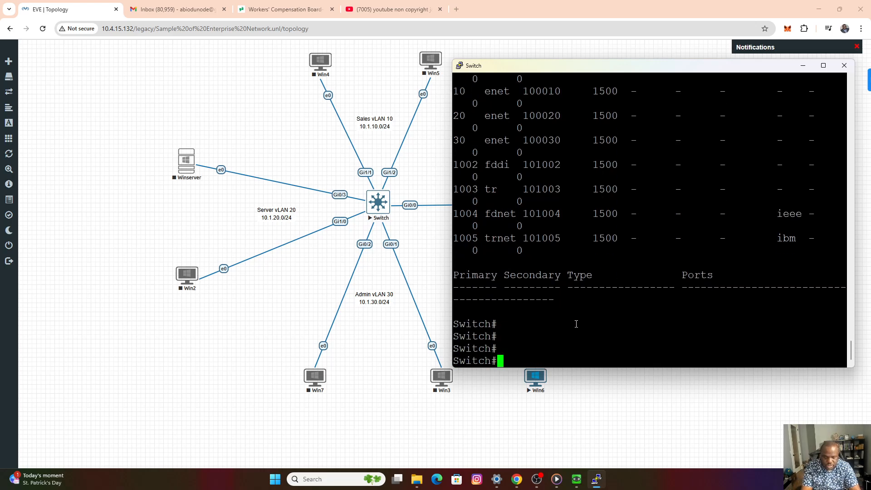
Run show inter trunk on the switch and check which VLANs are allowed on the Gi0/0 trunk.
type("show inter")
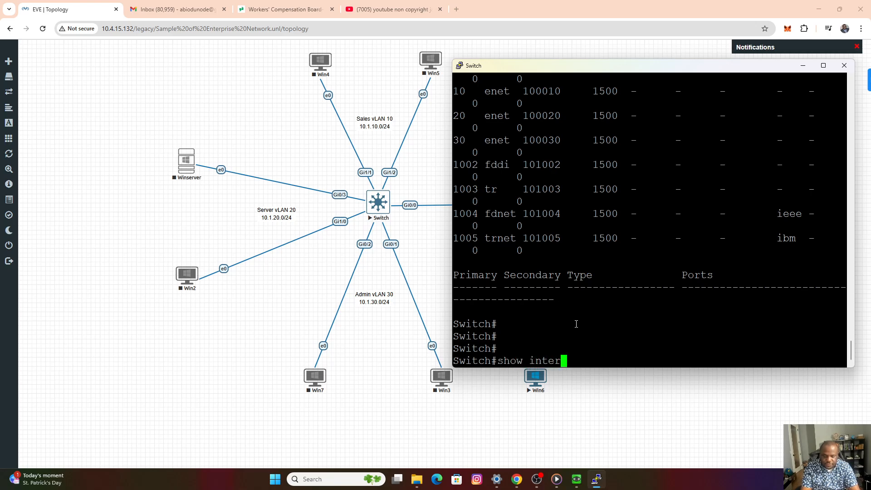
type(" trunk")
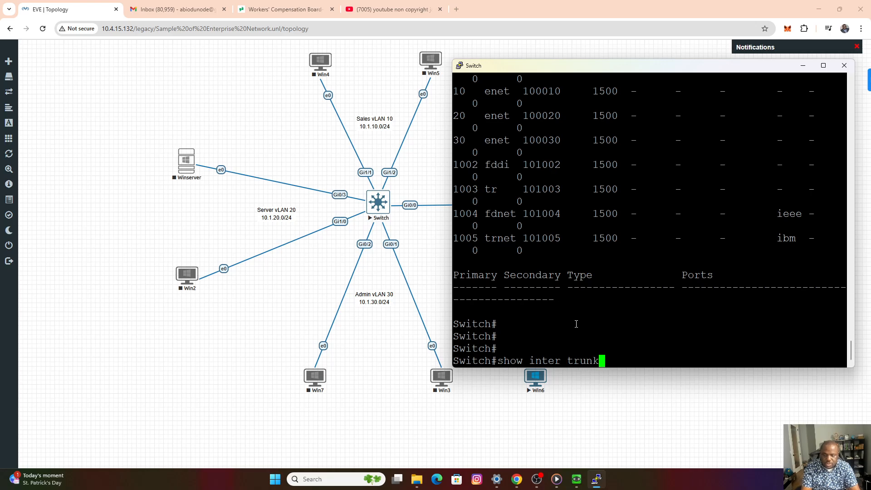
key("Return")
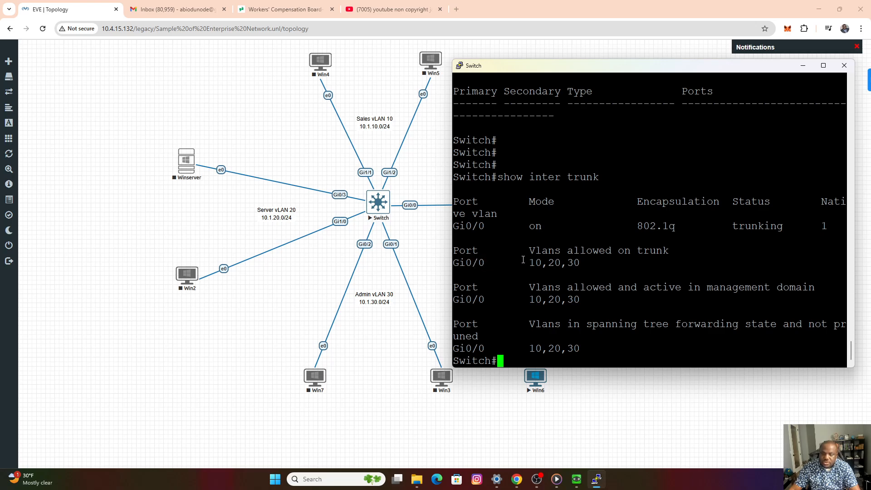
left_click_drag(524, 260, 576, 260)
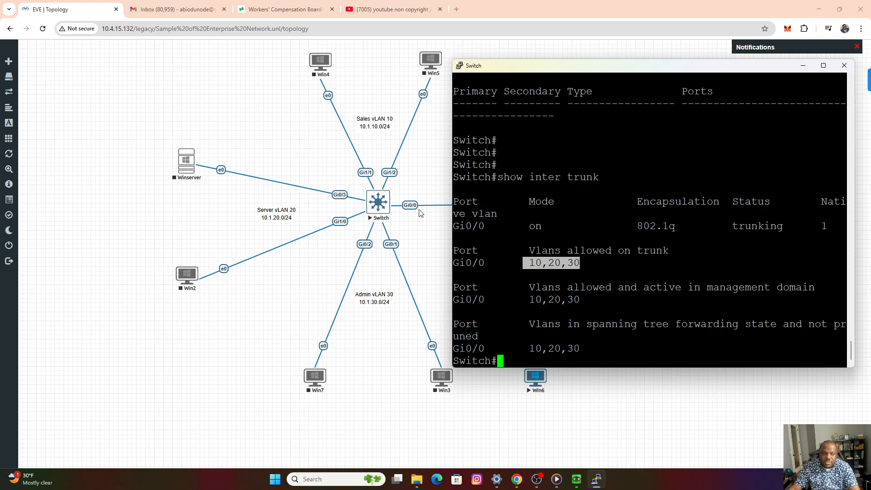
left_click(618, 323)
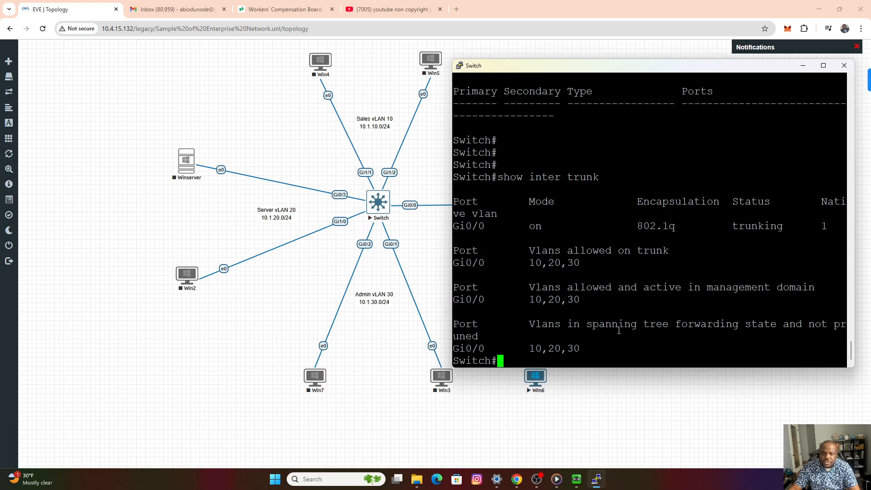
Save the switch configuration with wr and close its console session.
type("wr")
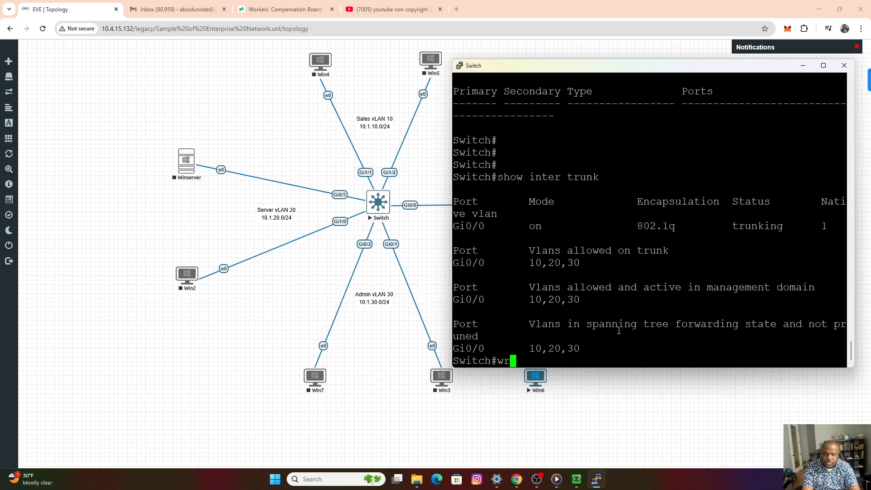
key("Return")
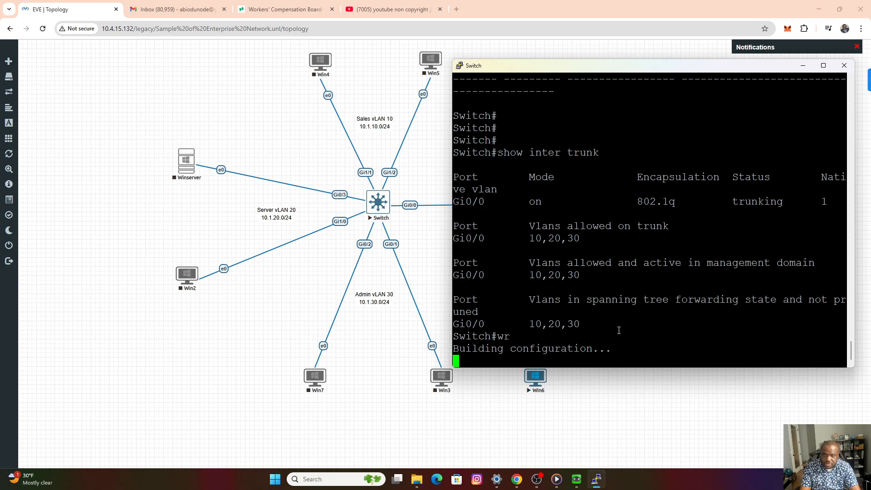
key("Return")
key("Return")
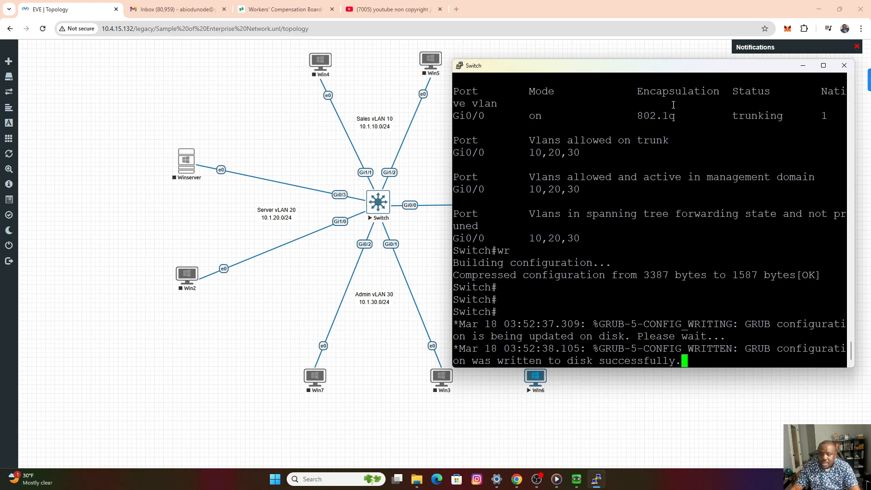
left_click(844, 66)
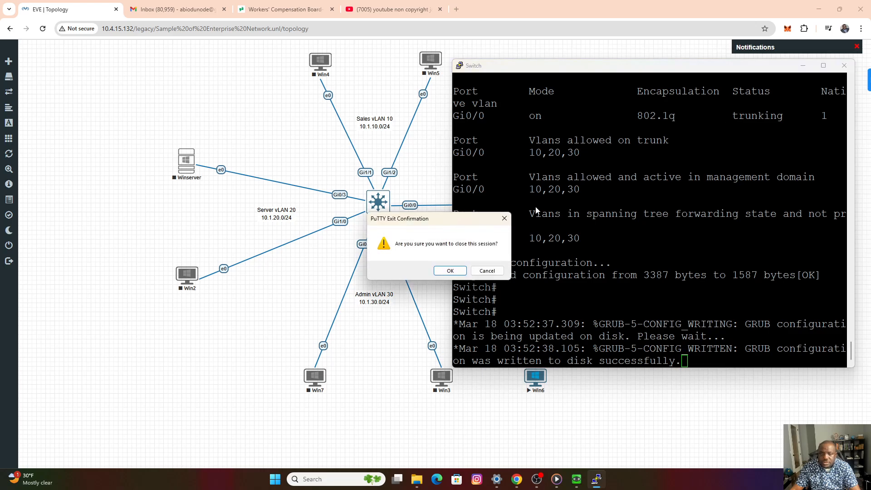
left_click(451, 271)
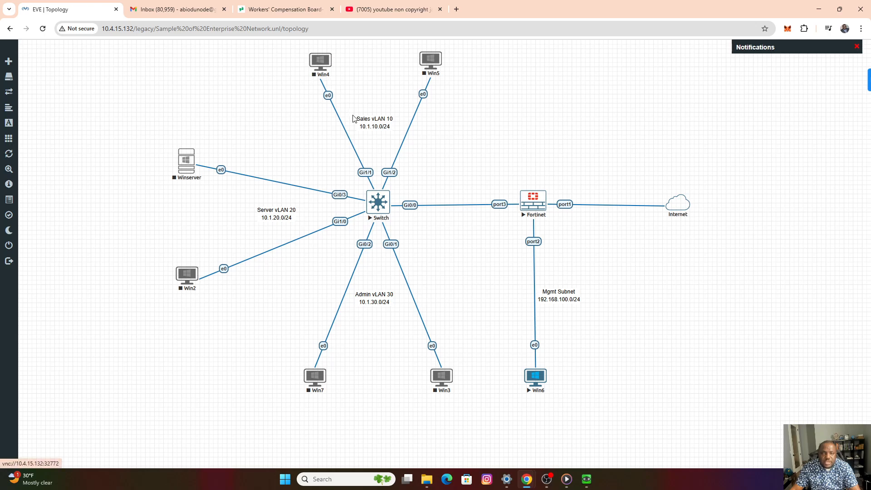
Start the Win4 node in Sales VLAN 10 and open its console beside the topology while it boots.
right_click(326, 67)
left_click(347, 85)
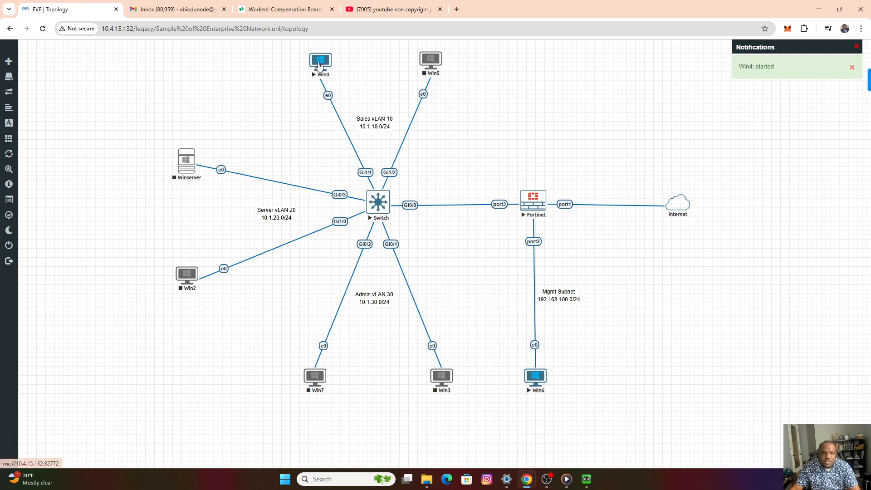
left_click(321, 63)
left_click(439, 94)
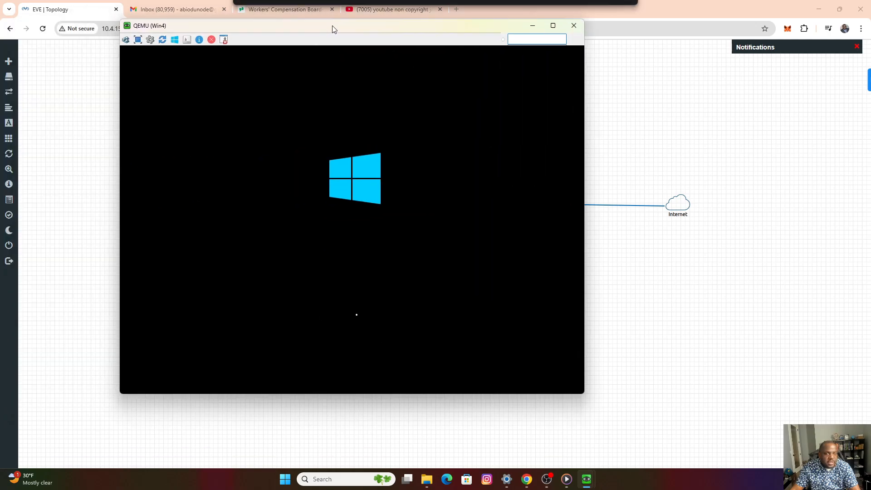
left_click_drag(333, 27, 356, 53)
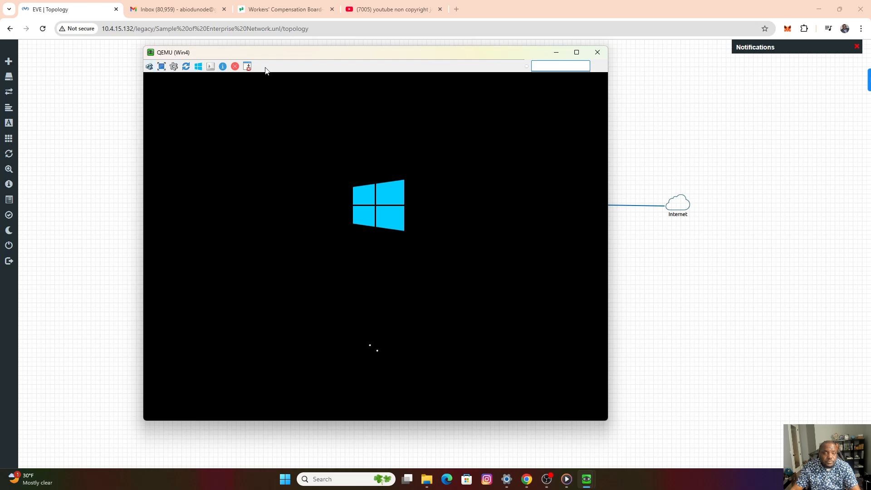
left_click_drag(264, 52, 389, 72)
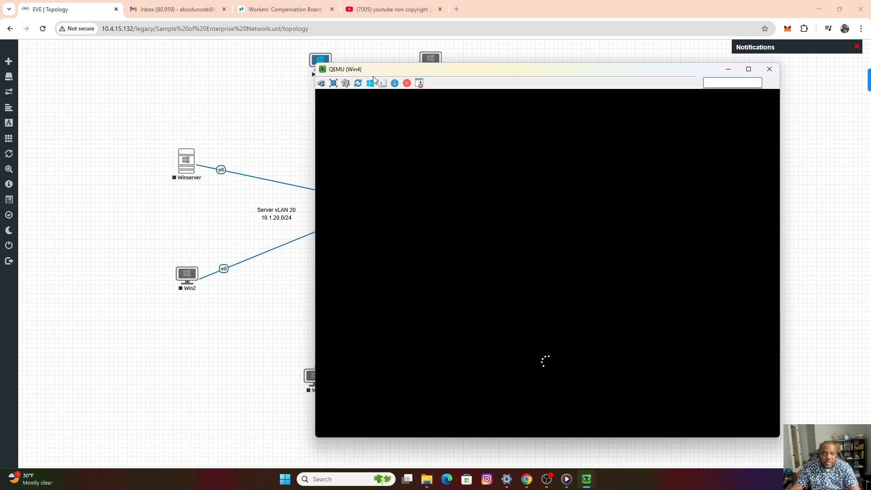
left_click_drag(365, 69, 420, 59)
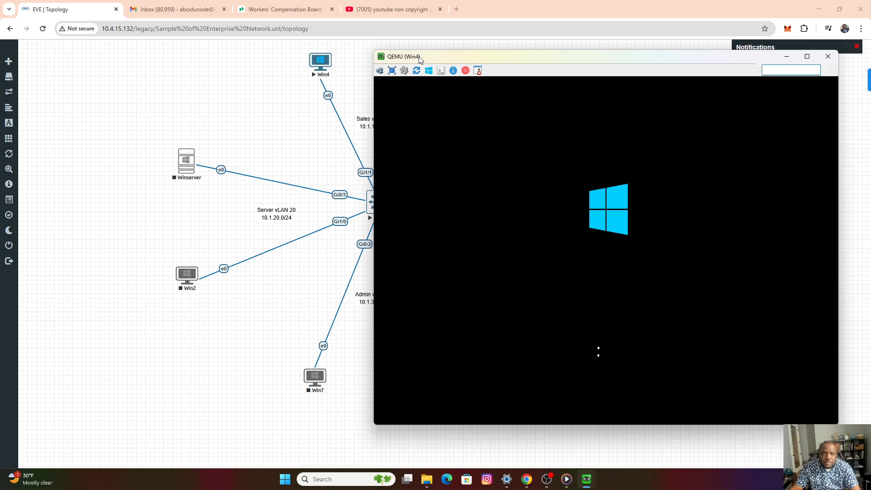
left_click_drag(420, 59, 437, 71)
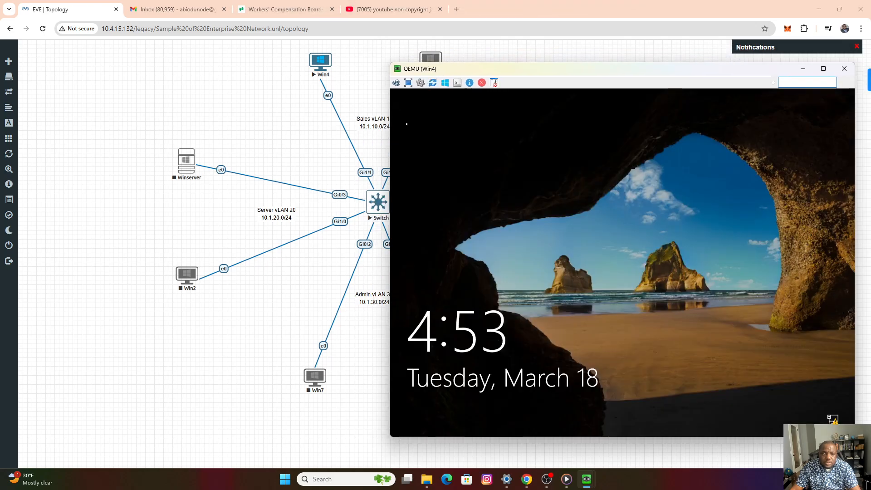
Sign in to Win4 with the account password and allow the PC to be discoverable on Network 2.
left_click(418, 118)
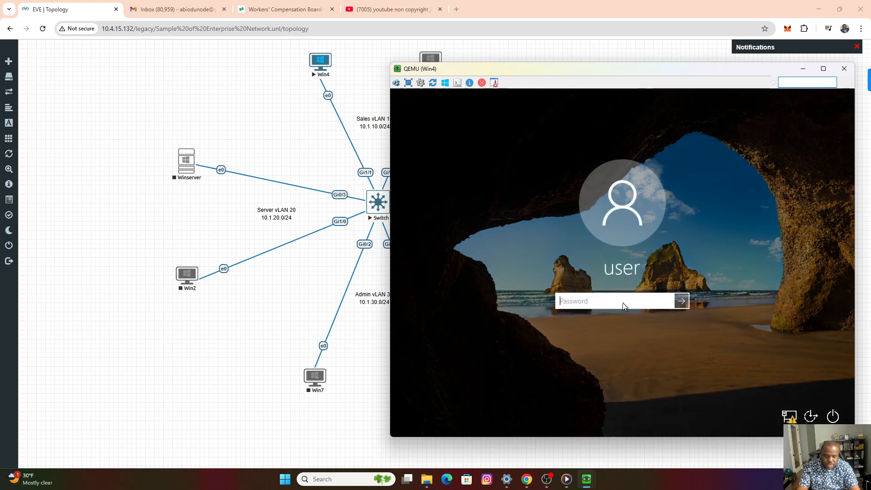
type("********")
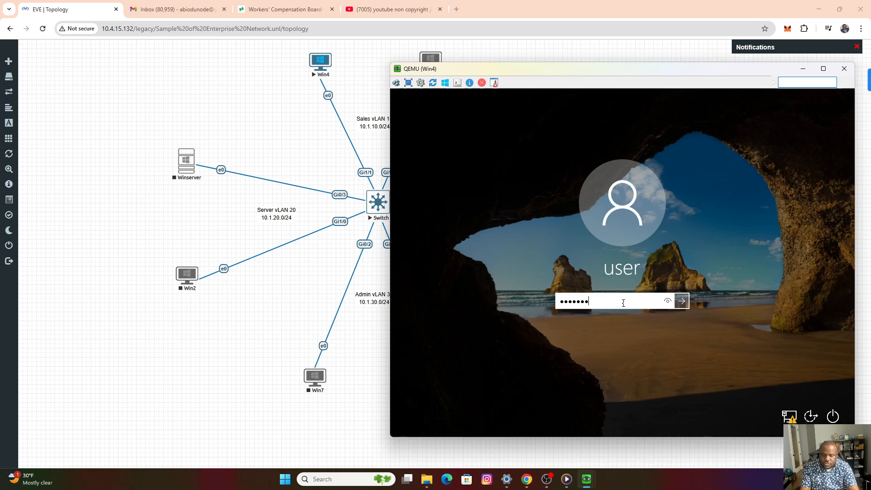
key("Return")
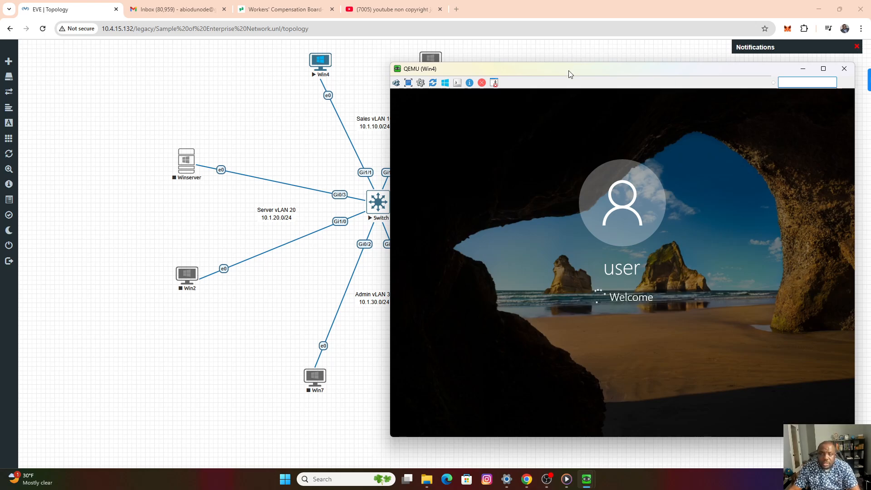
left_click_drag(568, 72, 578, 85)
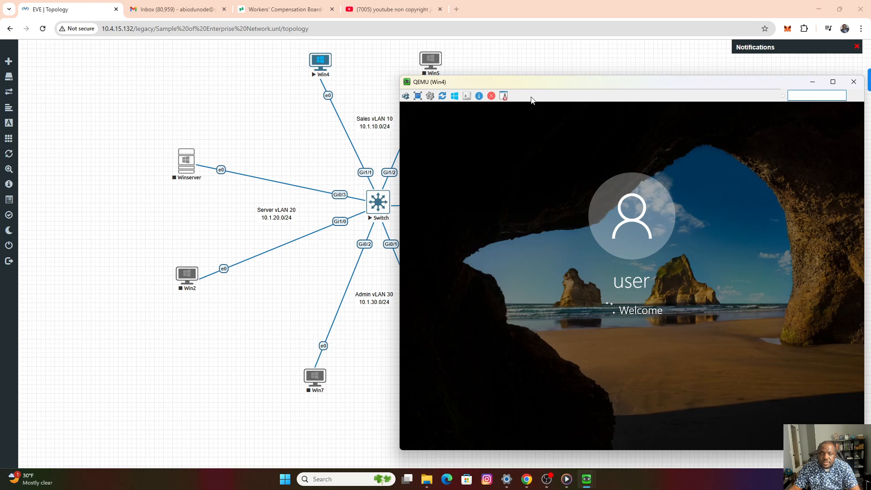
left_click_drag(550, 90, 493, 73)
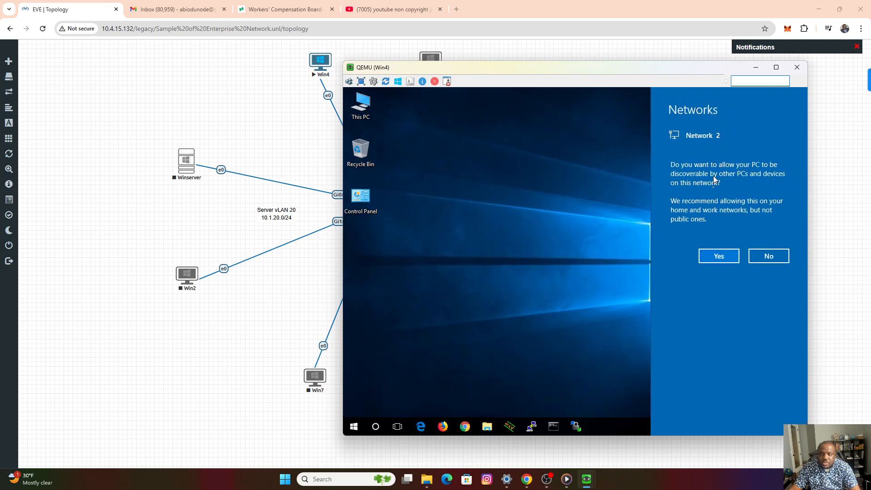
left_click(719, 257)
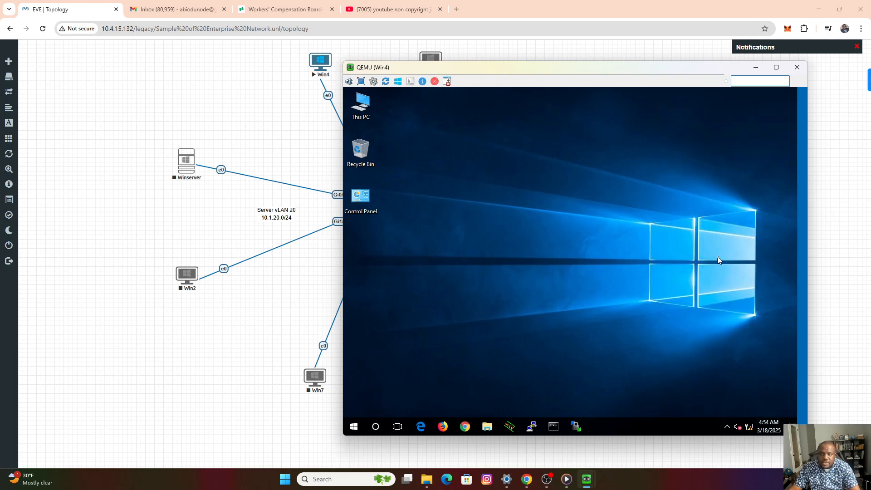
Run ipconfig in Win4's Command Prompt to check its IP address and gateway against the Sales subnet, and minimize its console.
left_click(553, 427)
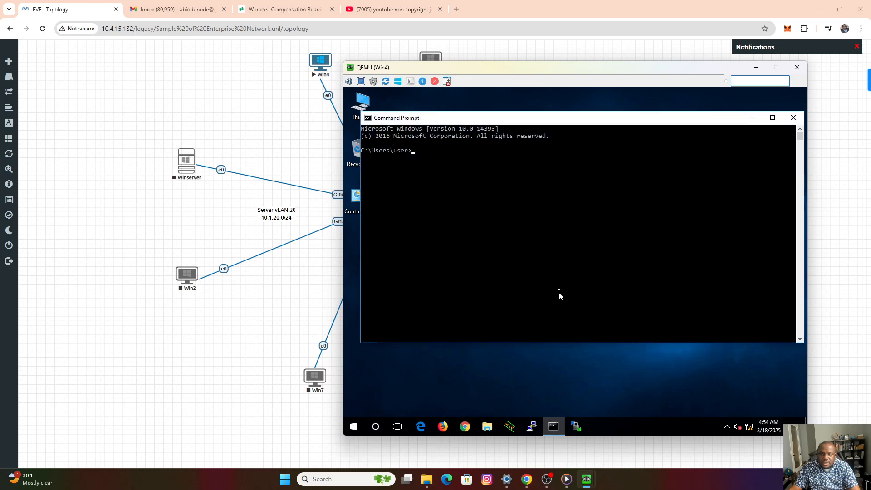
left_click(429, 167)
left_click_drag(415, 71, 520, 68)
type("i")
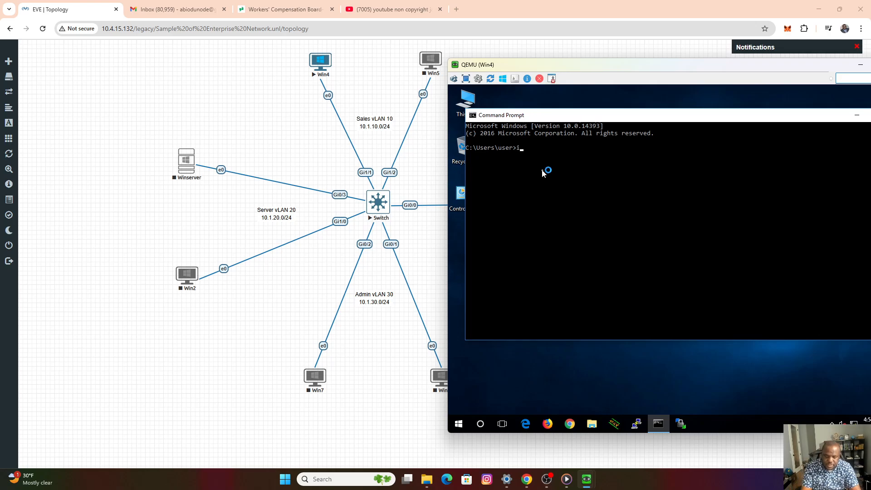
type("pconfig")
key("Return")
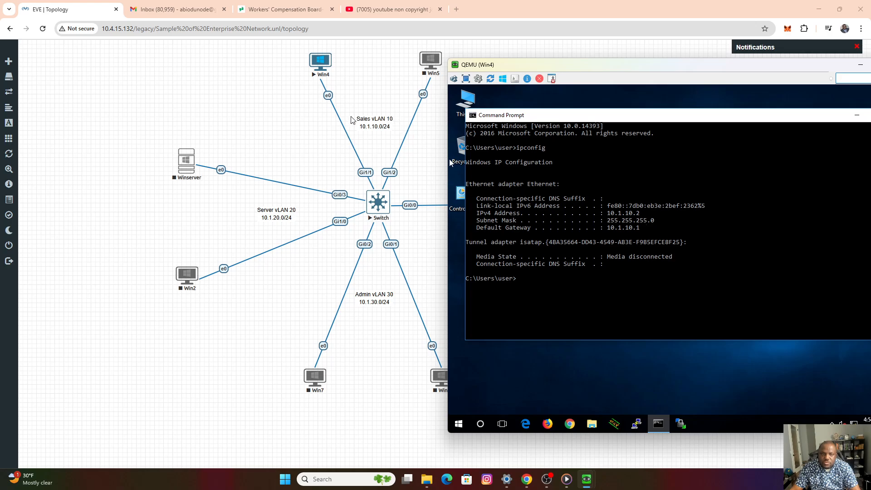
left_click_drag(632, 64, 481, 76)
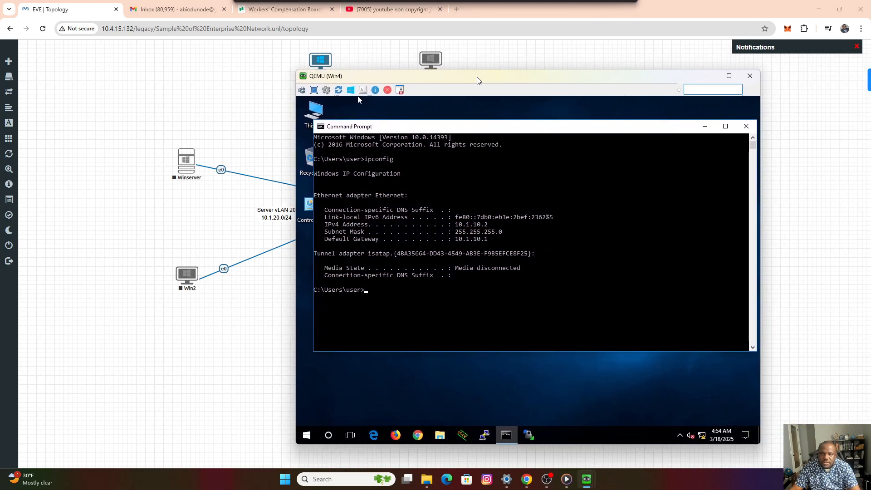
left_click(710, 78)
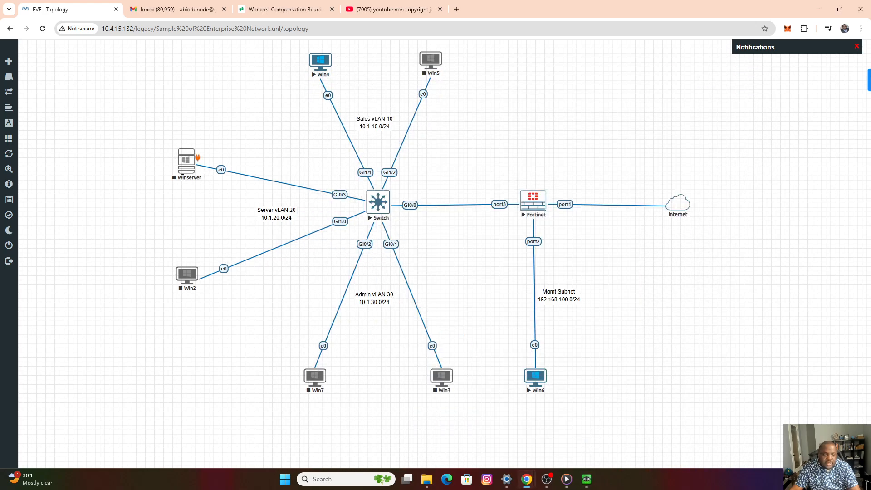
Start the Win2 node in Server VLAN 20 and open its console beside the topology.
right_click(186, 277)
left_click(215, 296)
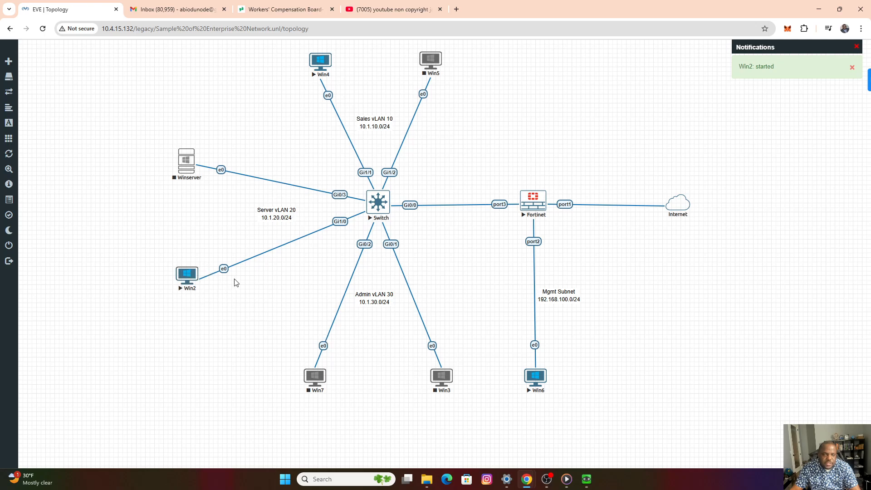
left_click(193, 274)
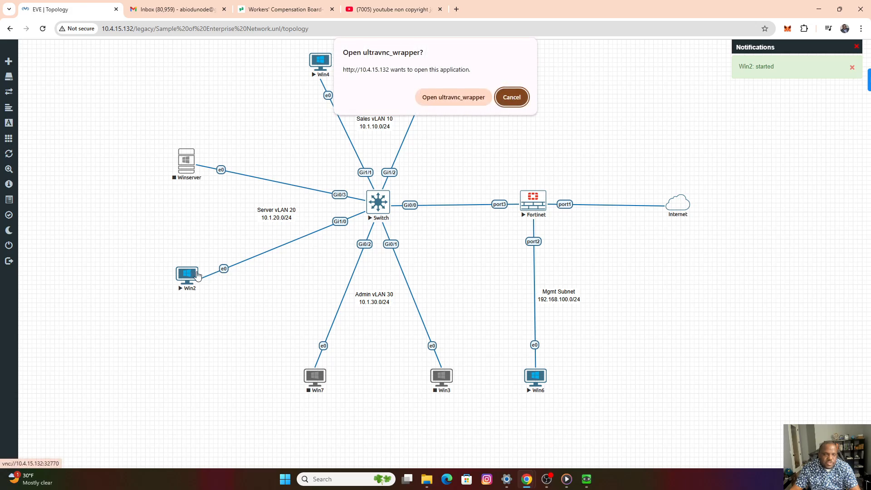
left_click(458, 98)
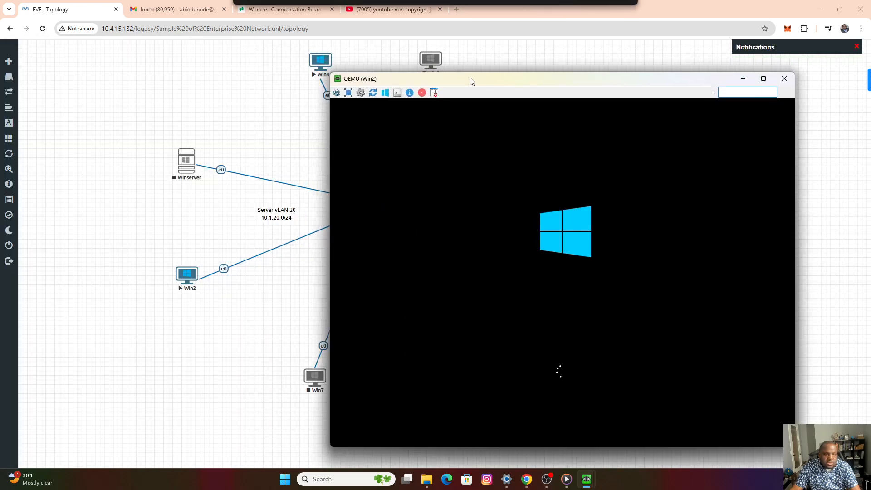
left_click_drag(469, 78, 525, 74)
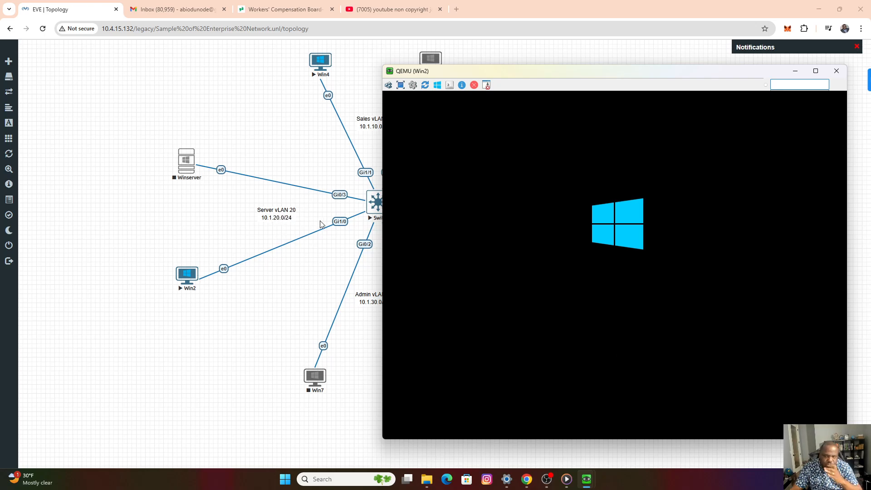
Start the Win7 node in Admin VLAN 30 and bring Win2's console back up beside the topology.
right_click(317, 381)
left_click(353, 359)
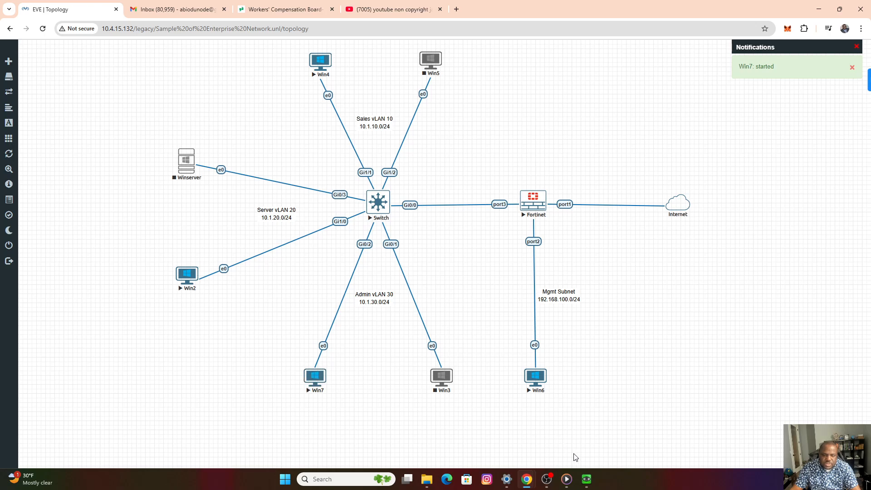
mouse_move(586, 479)
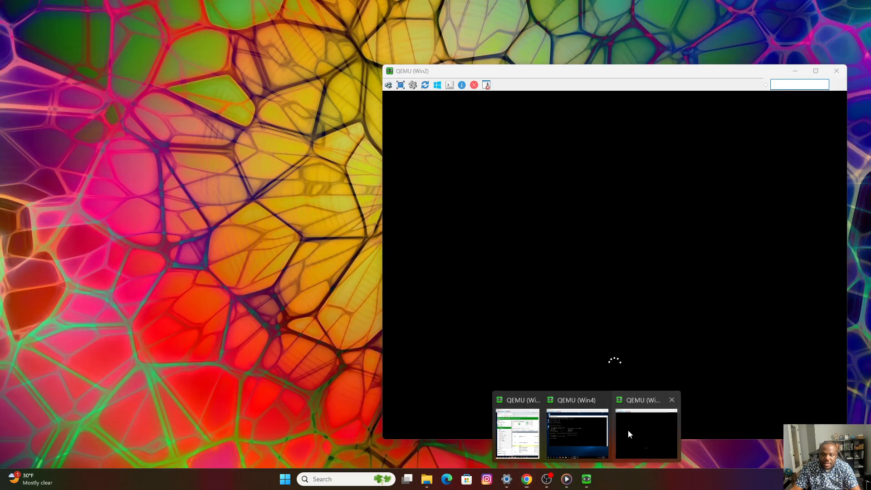
left_click(628, 429)
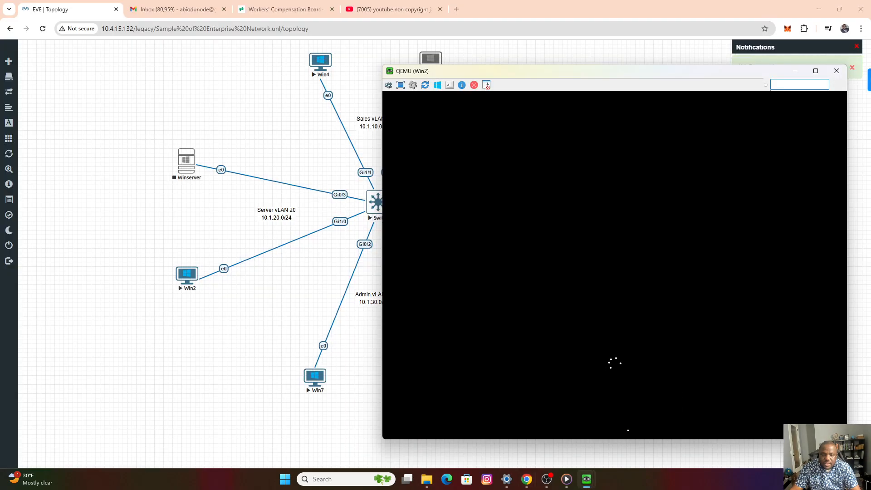
left_click_drag(519, 77, 523, 62)
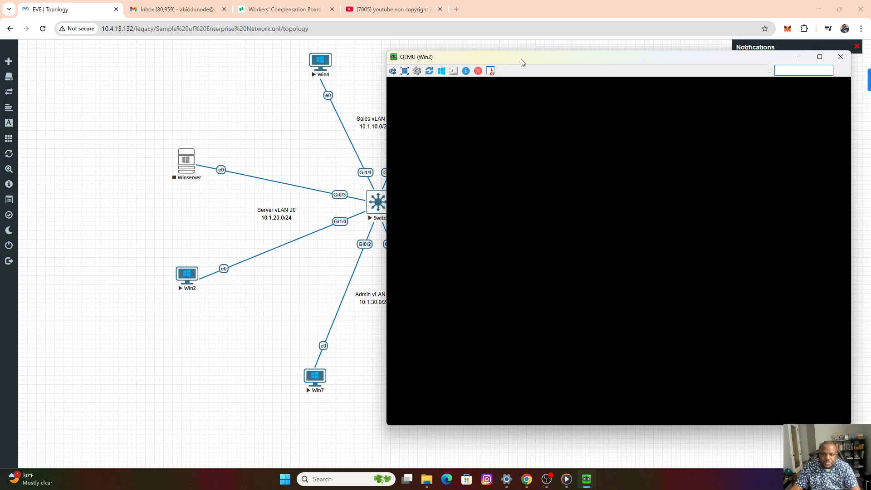
Sign in to Win2 with the account password and allow the PC to be discoverable on Network 2.
left_click(393, 72)
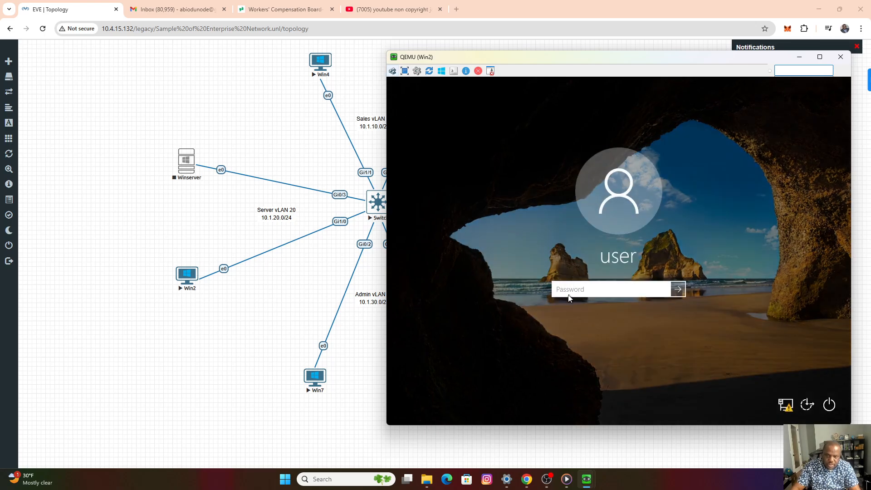
type("******")
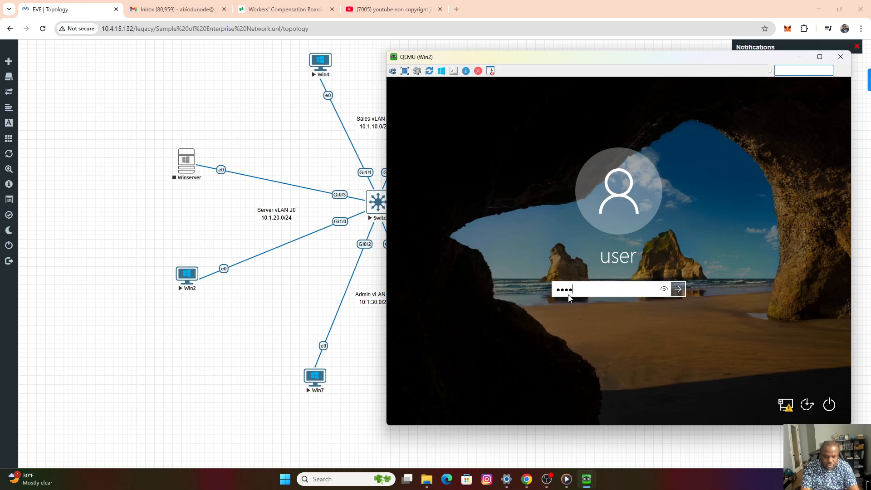
key("Return")
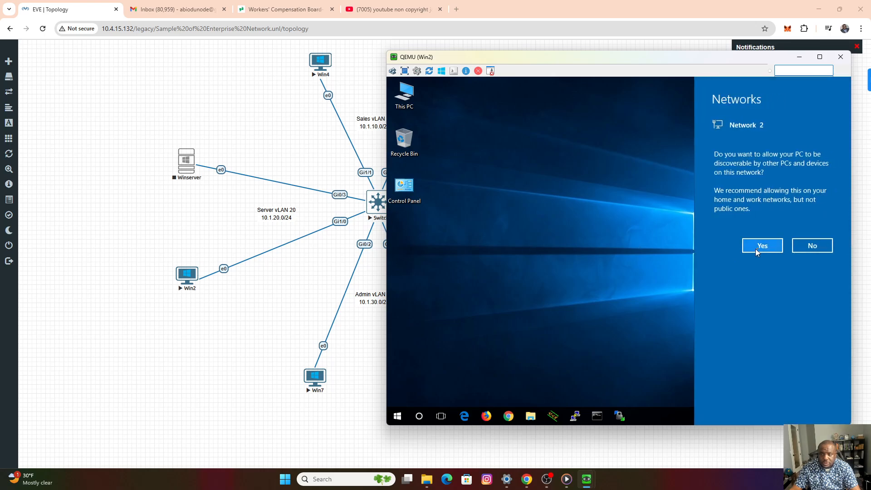
left_click(762, 247)
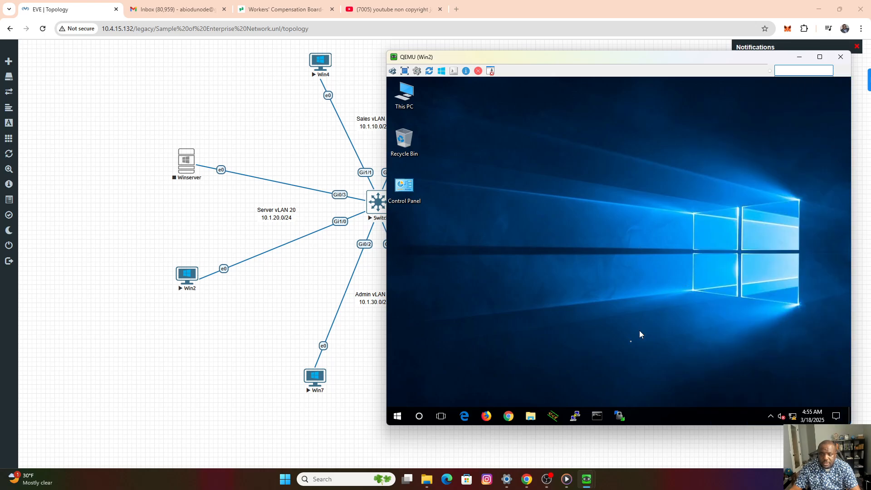
Run ipconfig in Win2's Command Prompt to check its IP address and gateway against the Server subnet, and minimize its console.
left_click(598, 420)
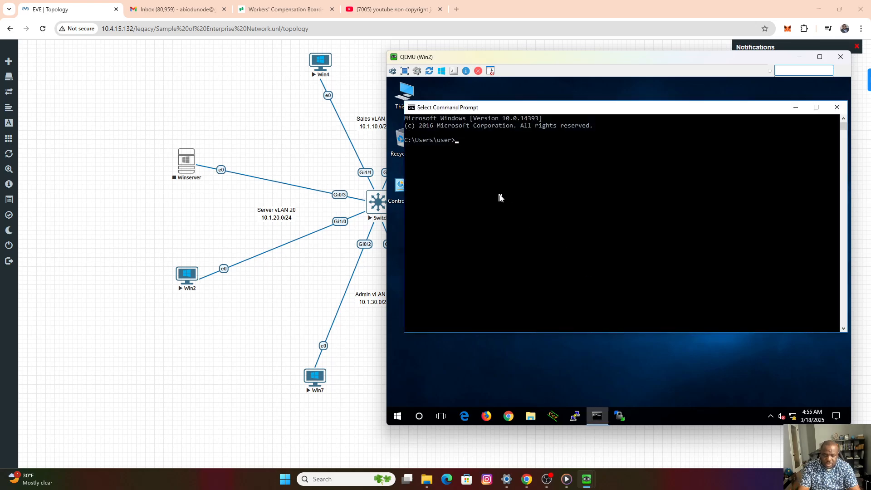
type("ipconfig")
key("Return")
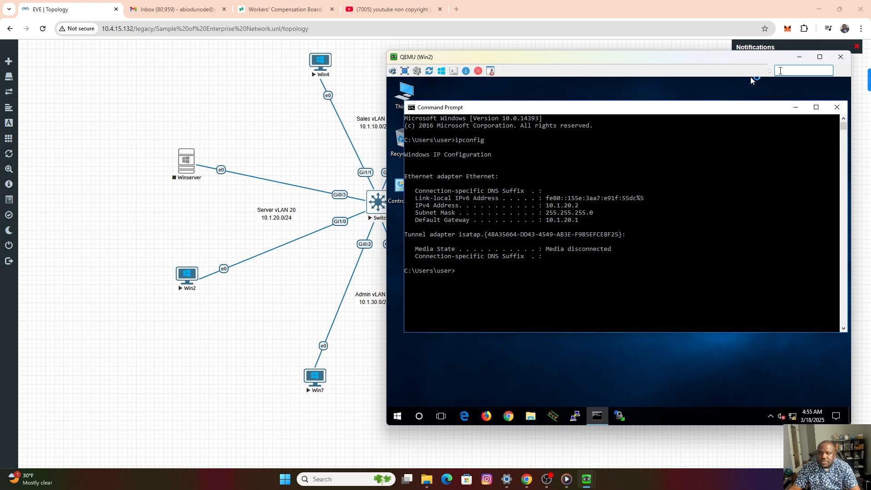
left_click(798, 61)
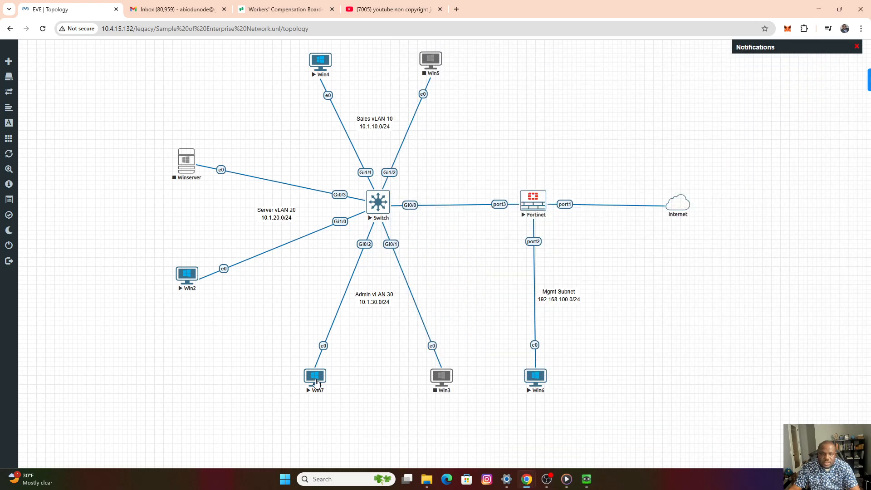
Open Win7's console through ultravnc_wrapper and place it beside the topology.
left_click(316, 380)
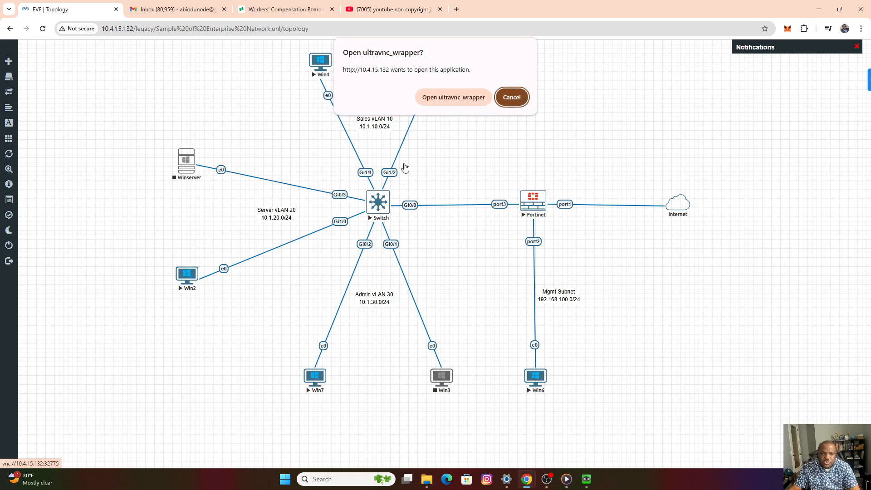
left_click(455, 100)
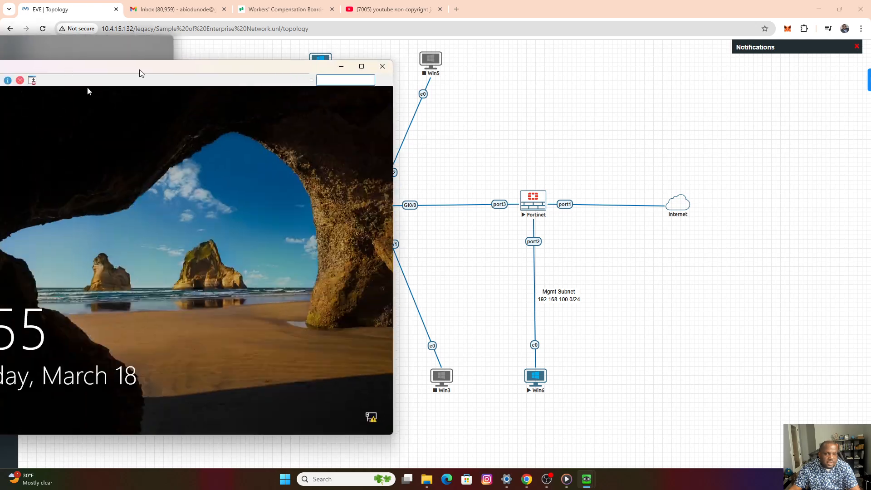
left_click_drag(87, 89, 505, 89)
Sign in to Win7 with the account password and allow the PC to be discoverable on Network 2.
left_click(353, 83)
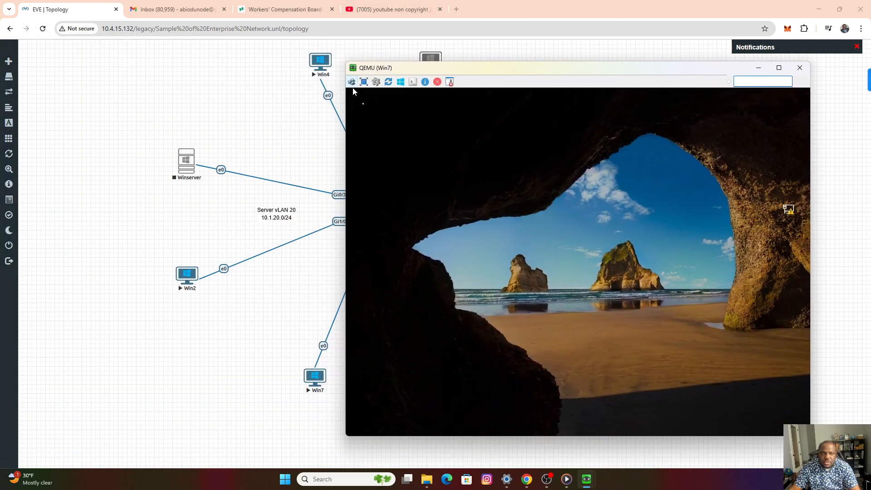
left_click(570, 301)
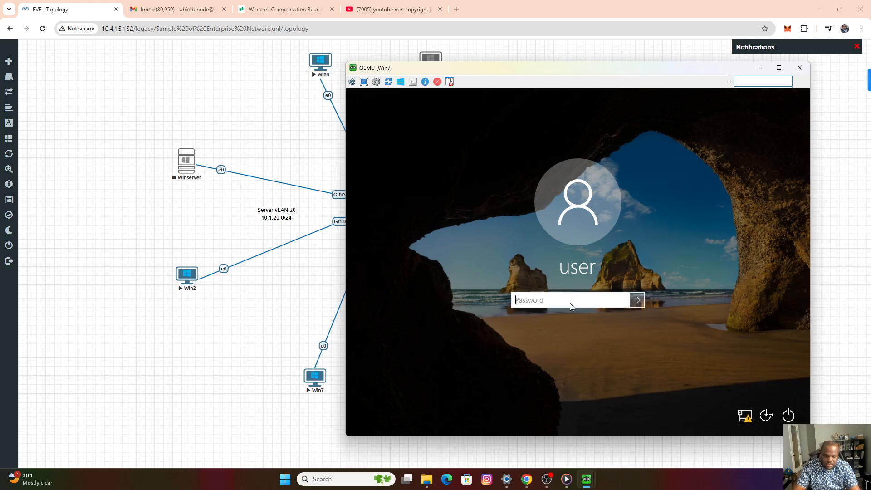
type("•••••••")
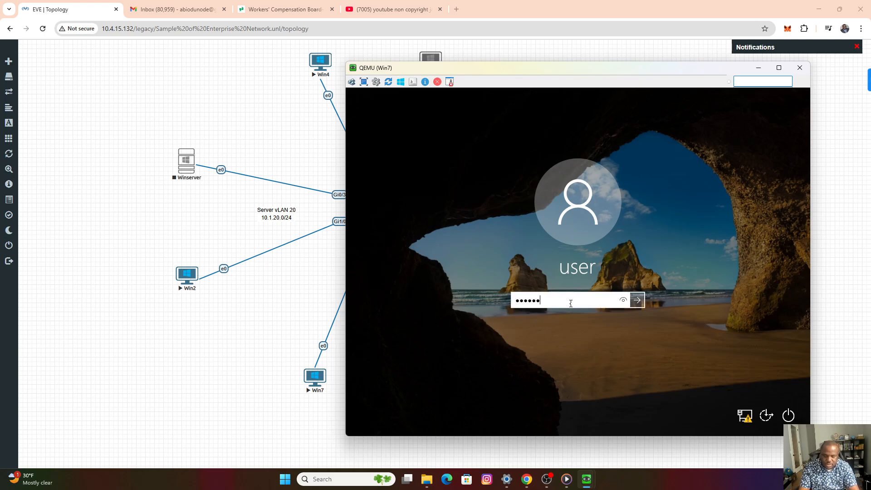
key("Return")
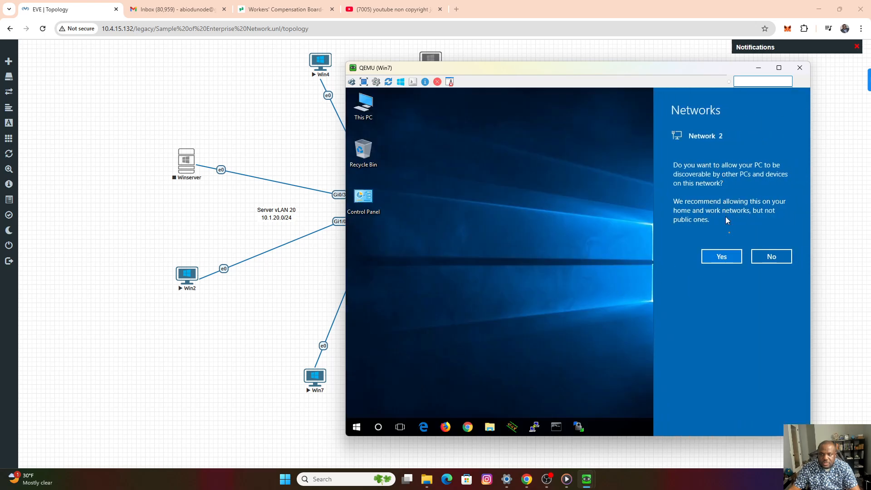
left_click(725, 259)
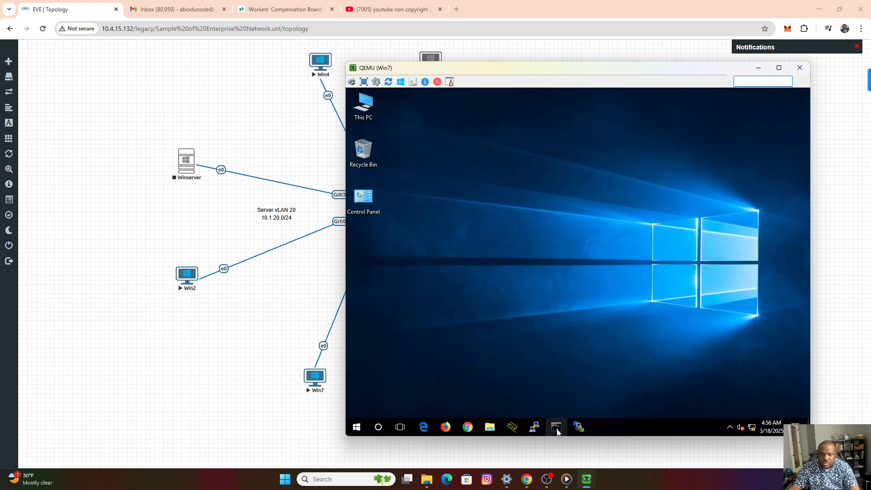
Run ipconfig in Win7's Command Prompt to check its IP address and gateway against the Admin subnet, and minimize its console.
left_click(540, 269)
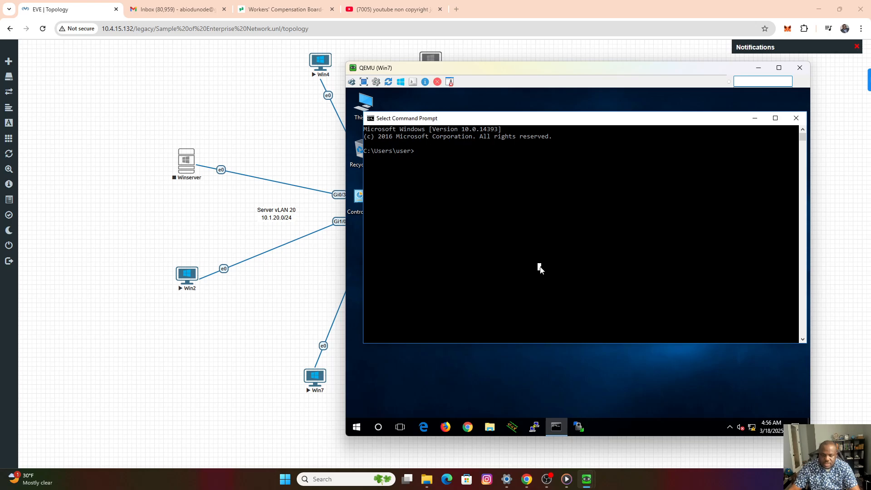
type("ipconfig")
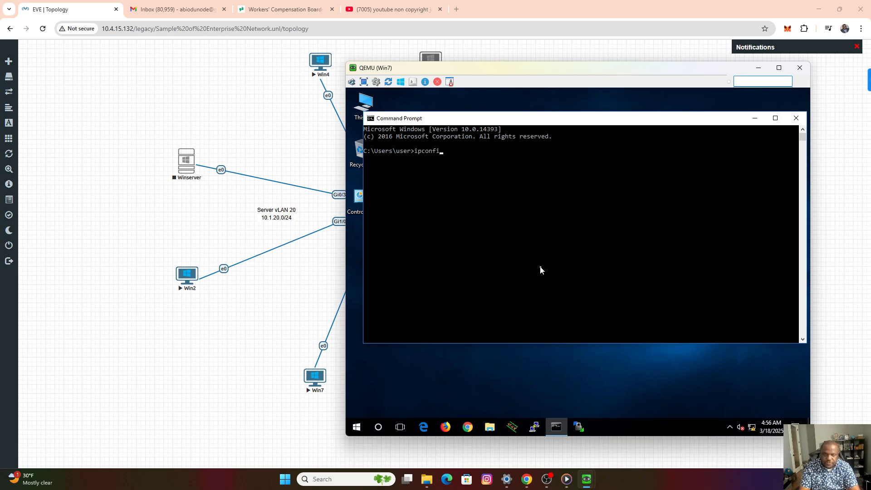
key("Return")
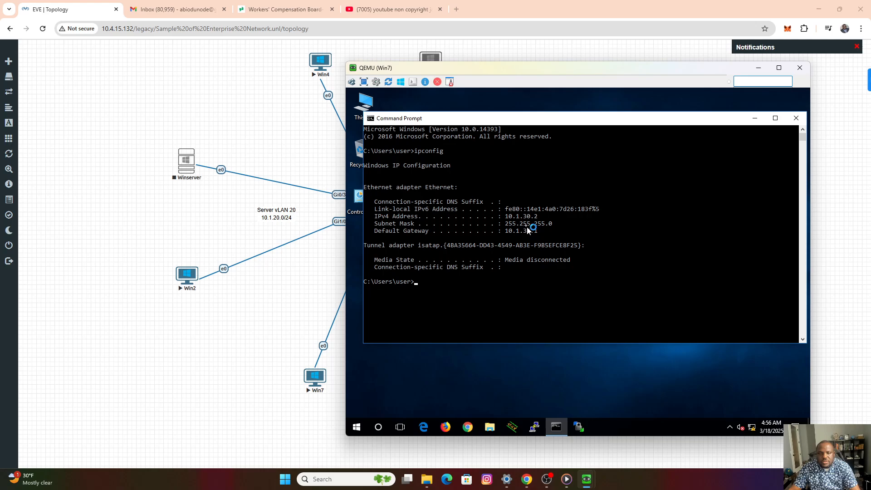
left_click_drag(463, 68, 554, 67)
left_click_drag(815, 73, 659, 74)
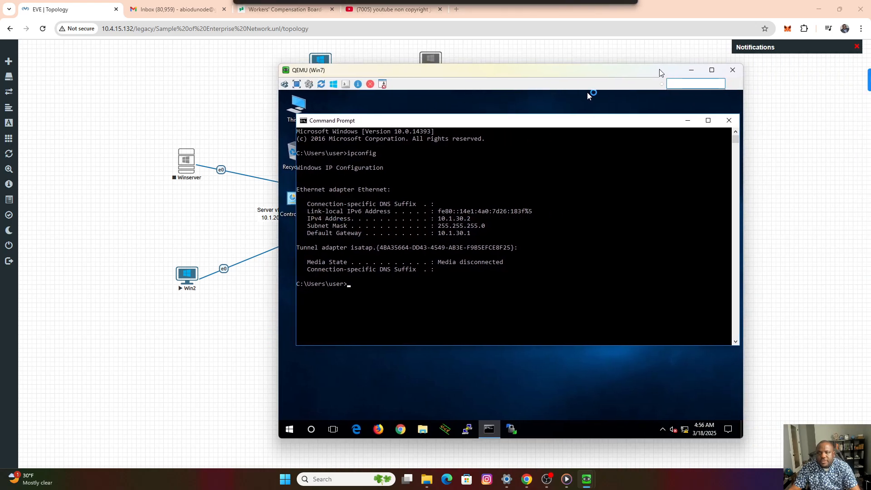
left_click(693, 72)
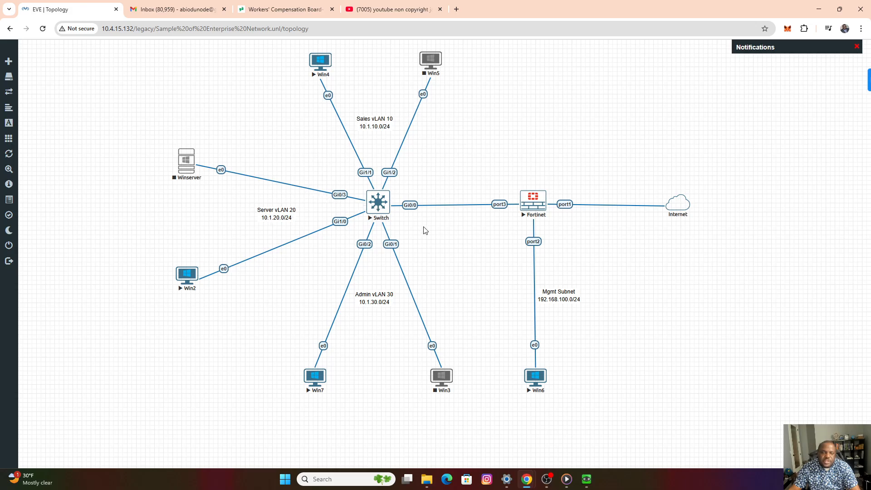
Open a console to Win4 in Sales VLAN 10 beside the topology and launch Chrome inside it.
left_click(321, 65)
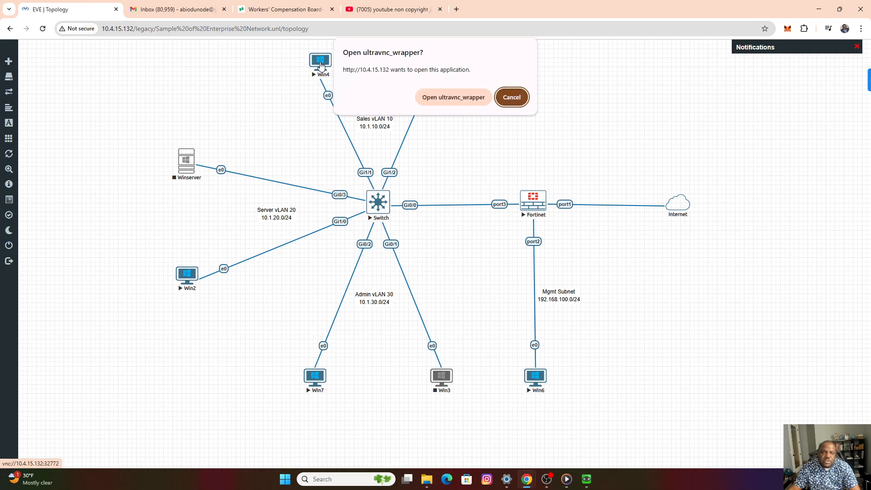
left_click(442, 97)
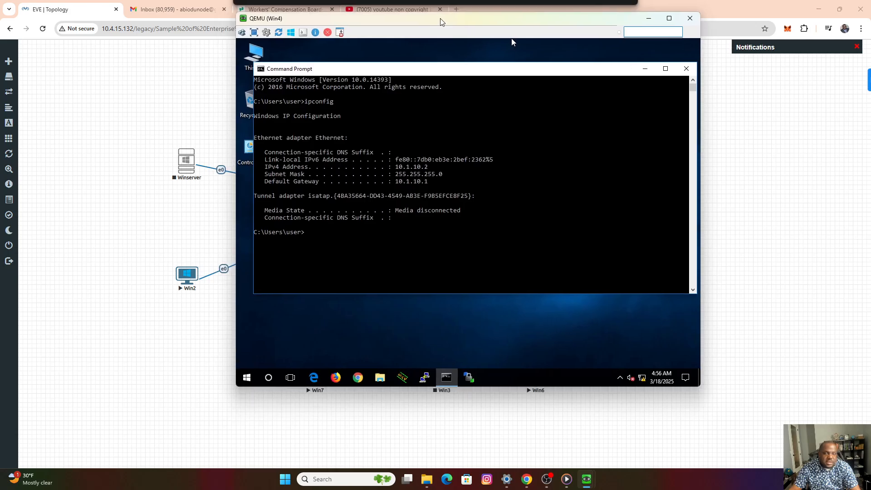
left_click_drag(438, 54, 558, 70)
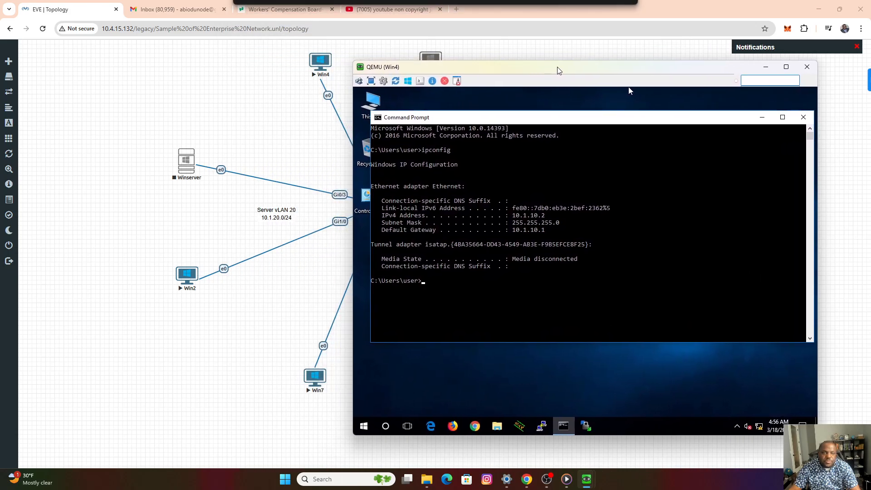
left_click(475, 427)
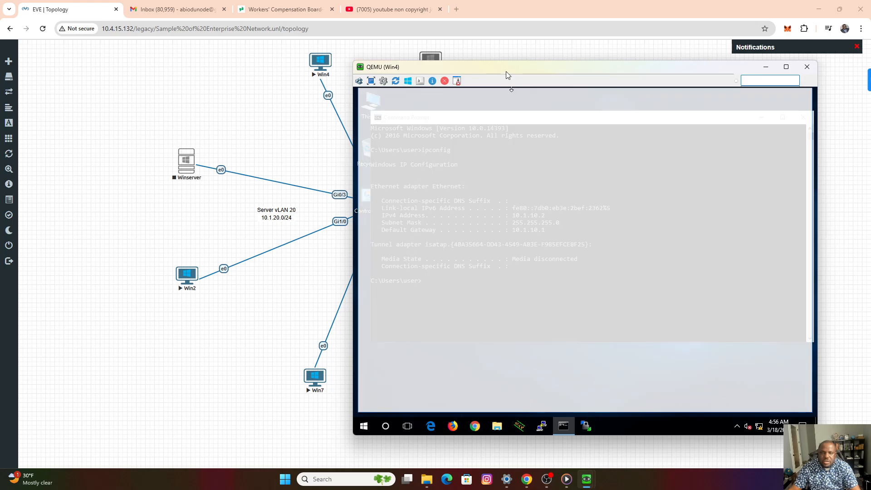
left_click_drag(505, 72, 456, 291)
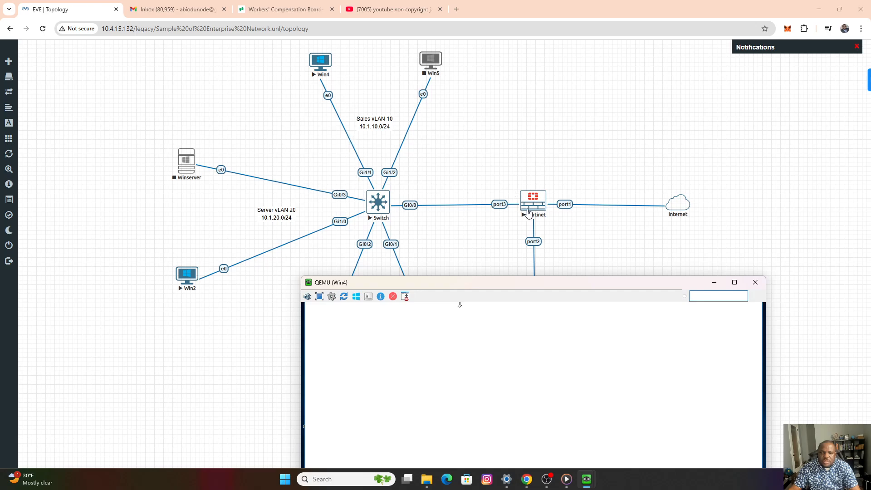
left_click_drag(526, 278, 526, 271)
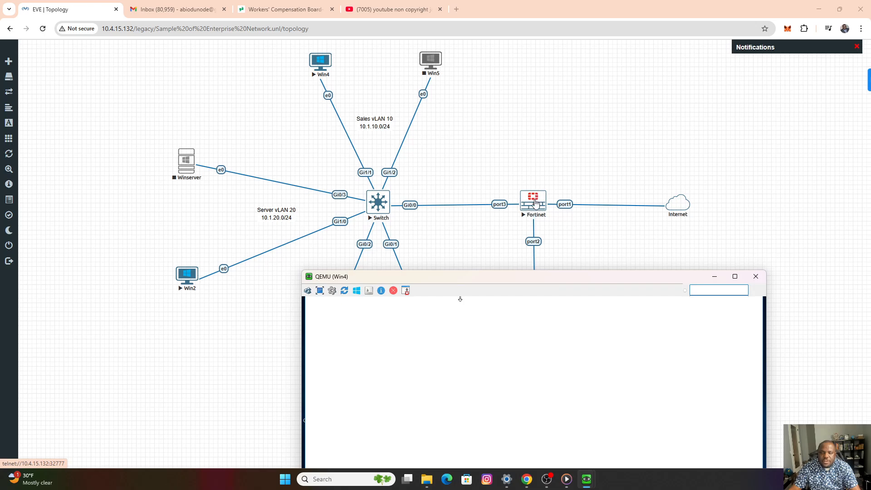
left_click_drag(521, 276, 568, 65)
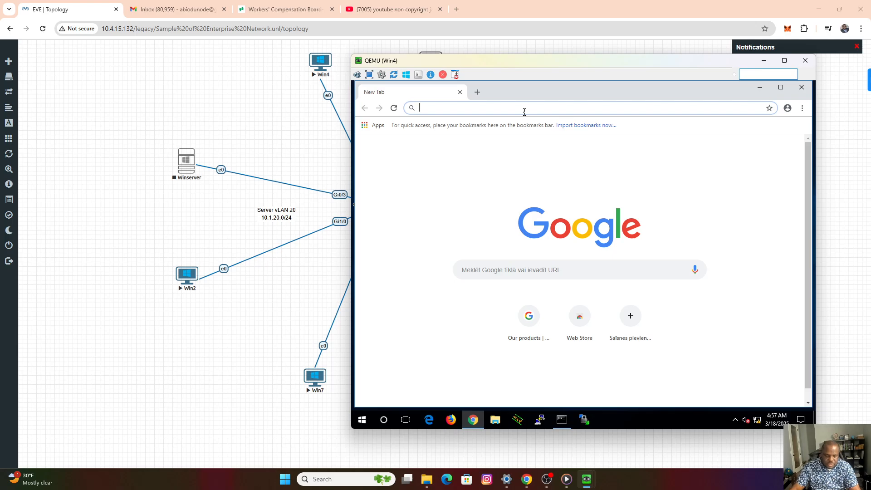
Browse to amazon.ca from Win4 to test its internet access, and minimize the console.
left_click(524, 112)
type("amazon")
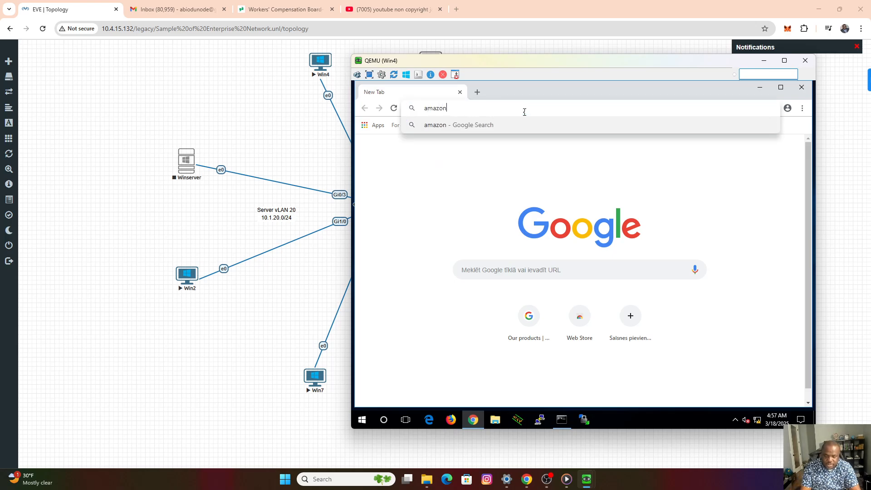
type(".ca")
key("Return")
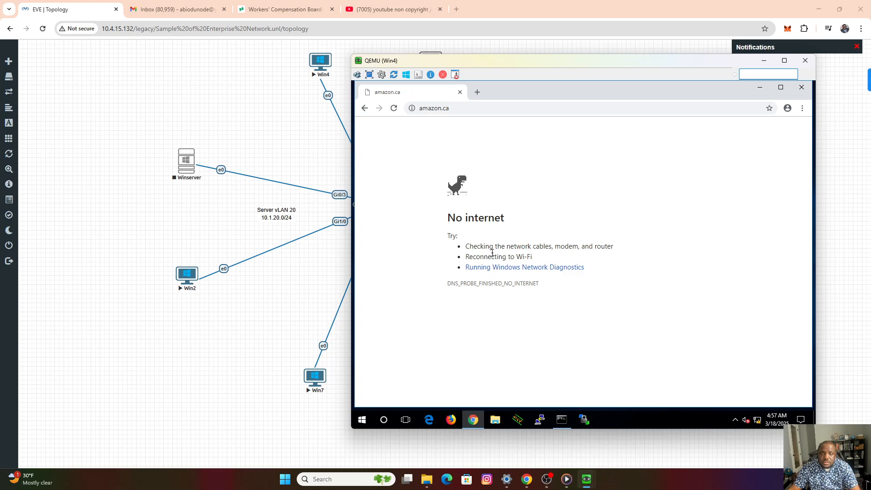
left_click(762, 65)
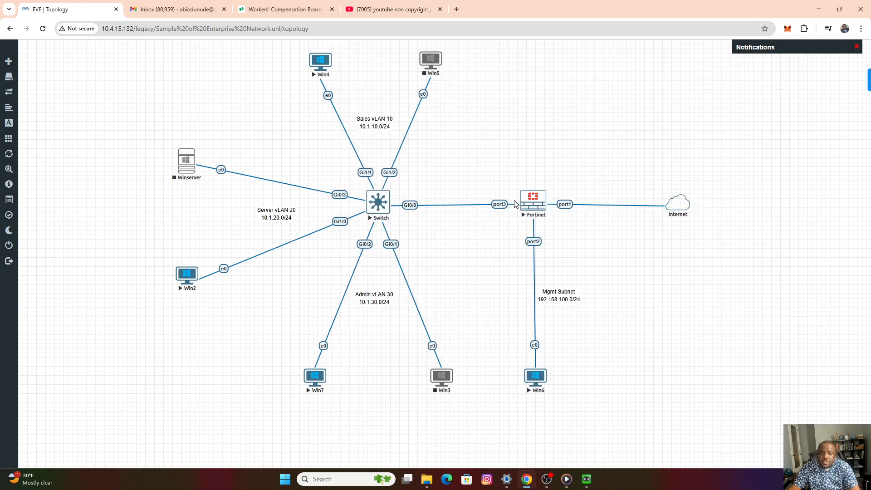
Open the Win6 console, sign back in to the FortiGate web interface with the saved admin credentials, and move the console beside the Internet cloud.
left_click_drag(490, 166, 593, 267)
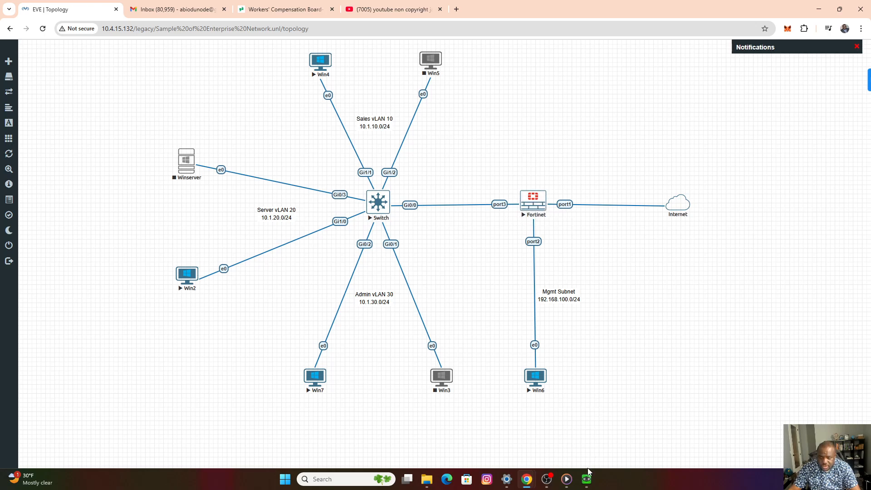
mouse_move(587, 477)
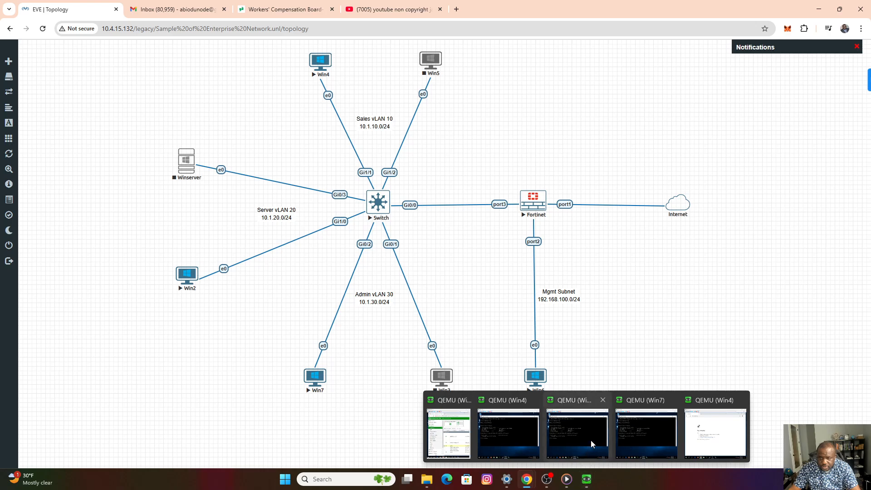
right_click(681, 210)
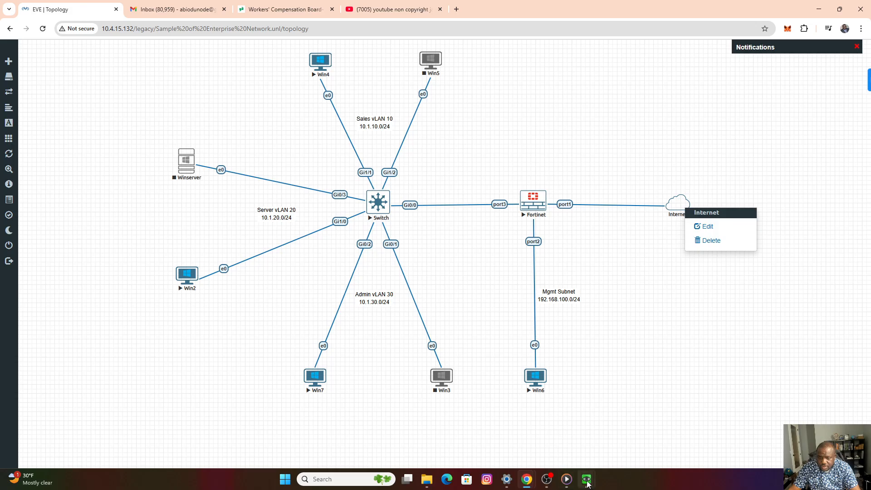
mouse_move(588, 484)
left_click(453, 434)
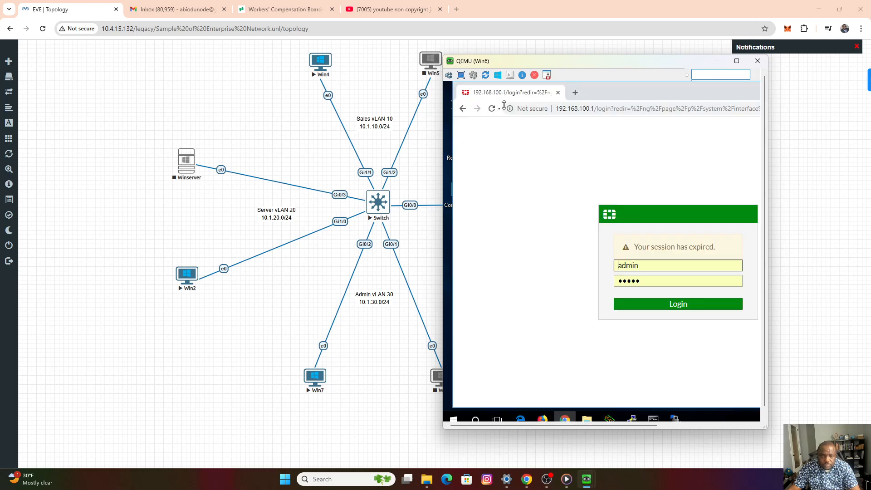
left_click(679, 310)
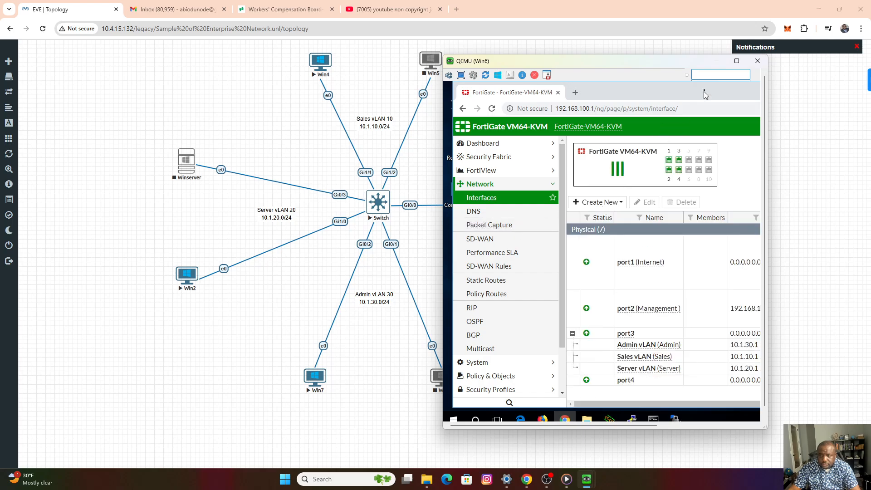
left_click_drag(673, 63, 419, 79)
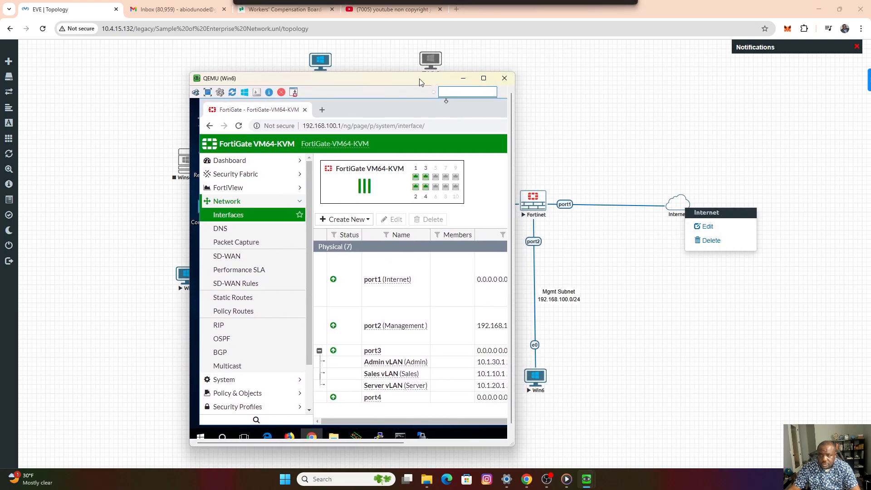
Change the Internet network's type to Management(Cloud0) and save it.
left_click(736, 329)
right_click(679, 209)
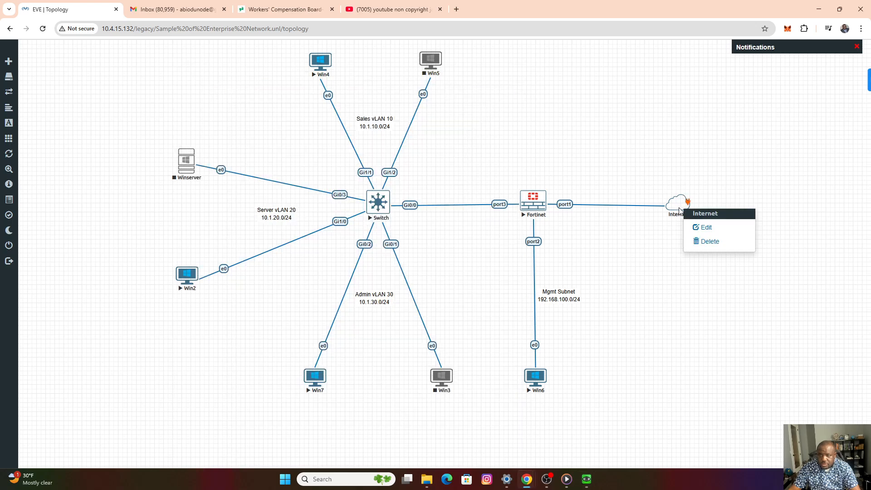
left_click(708, 228)
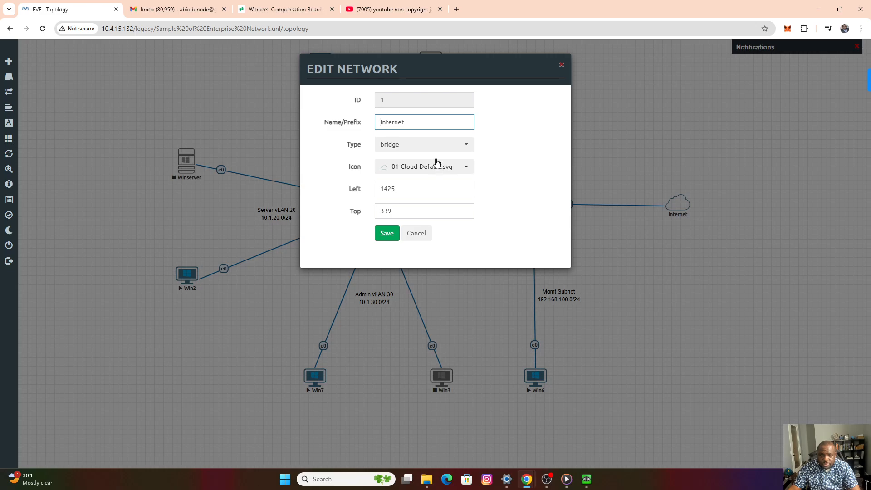
left_click(419, 145)
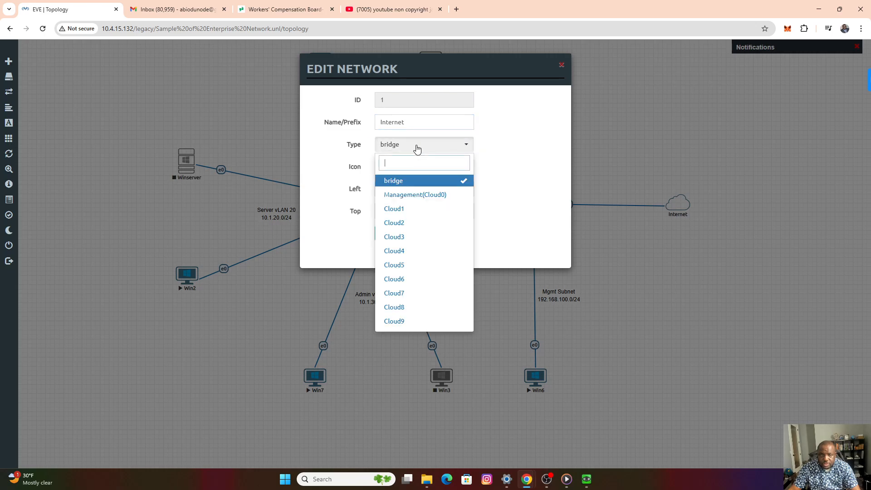
left_click(405, 196)
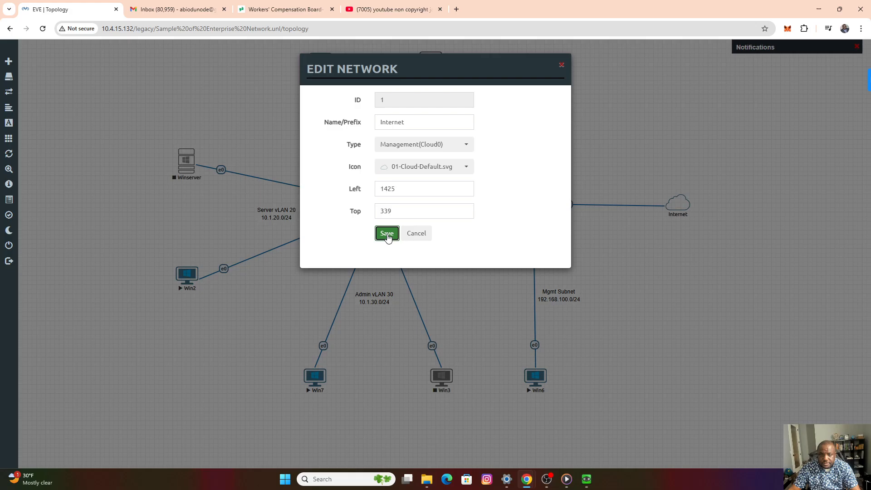
left_click(387, 233)
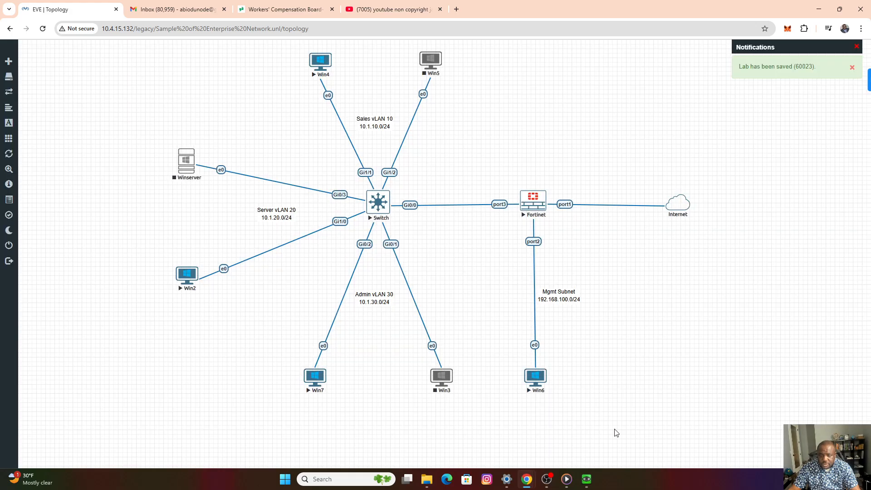
Bring back and widen the Win6 console, check the FortiGate DNS settings, and return to the interface list.
mouse_move(587, 481)
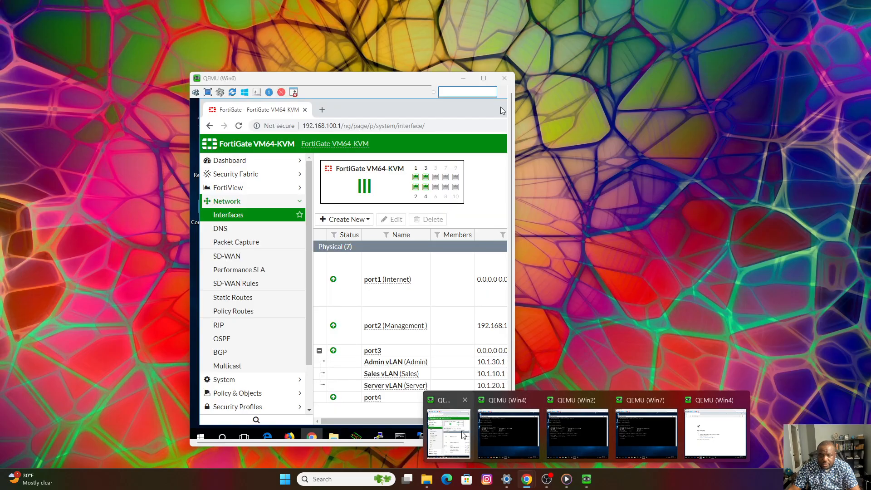
left_click(480, 436)
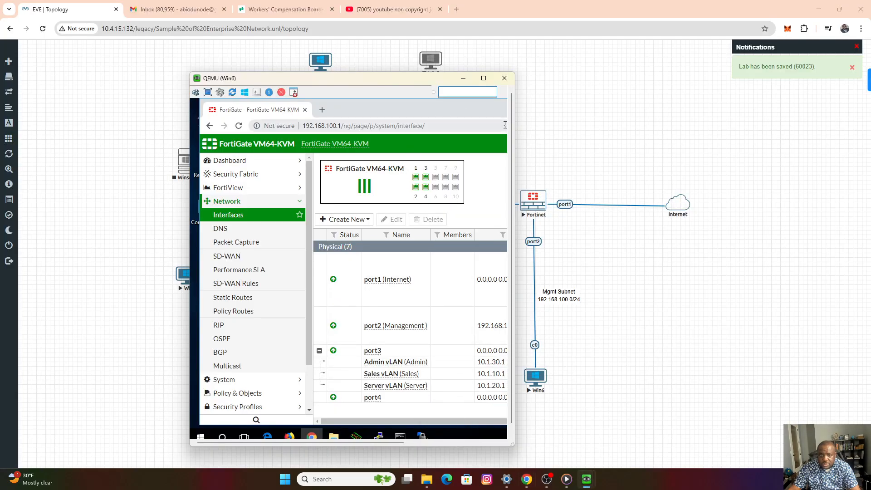
left_click_drag(515, 129, 646, 135)
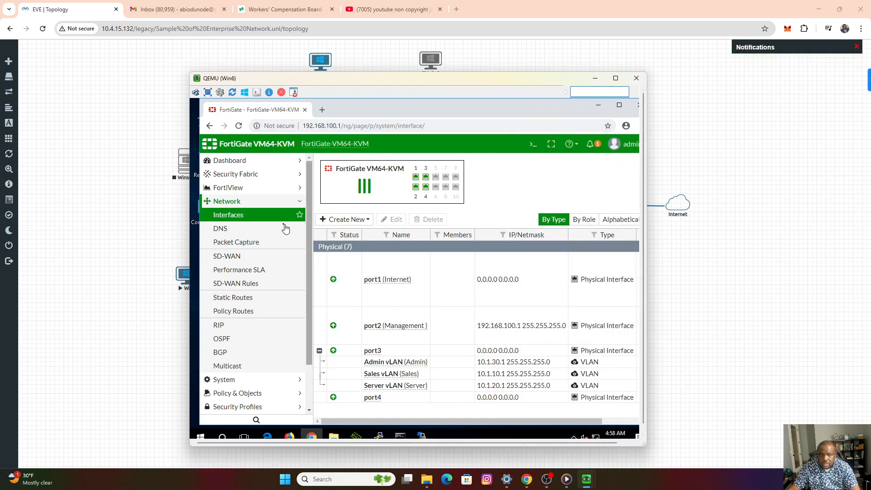
left_click(222, 229)
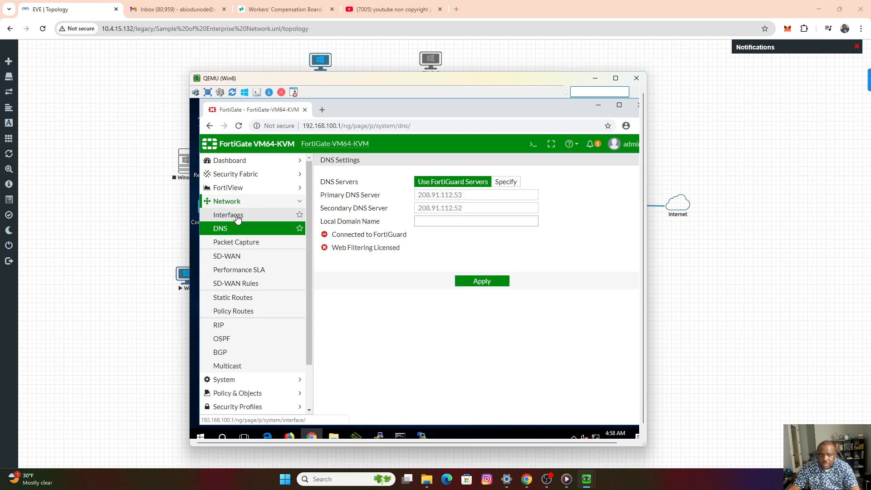
left_click(238, 217)
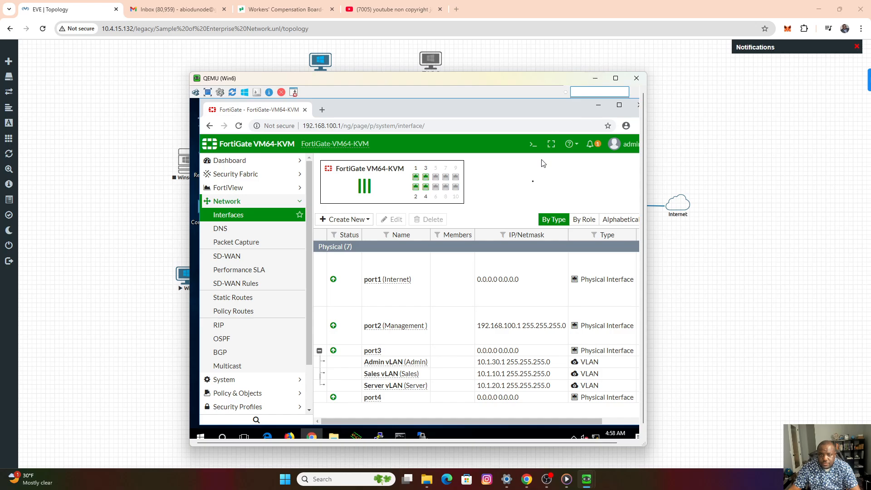
Disable and re-enable the FortiGate's port1 (Internet) interface.
right_click(383, 284)
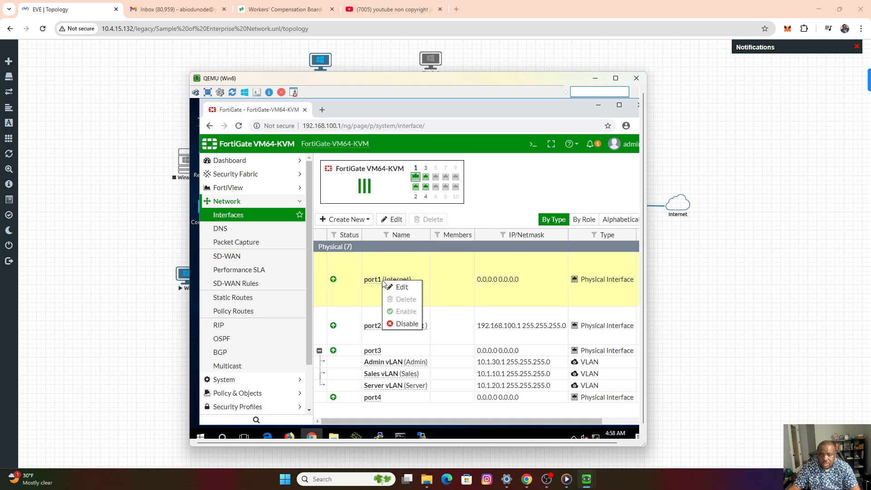
left_click(404, 325)
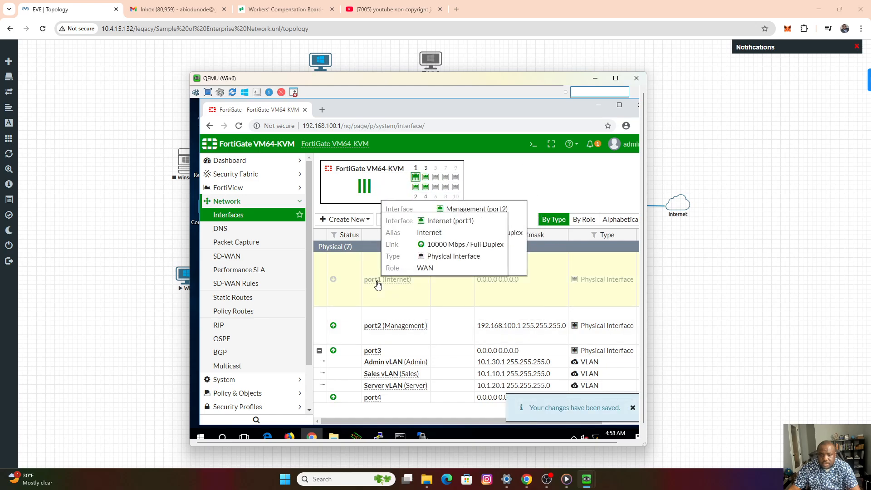
right_click(377, 284)
left_click(399, 312)
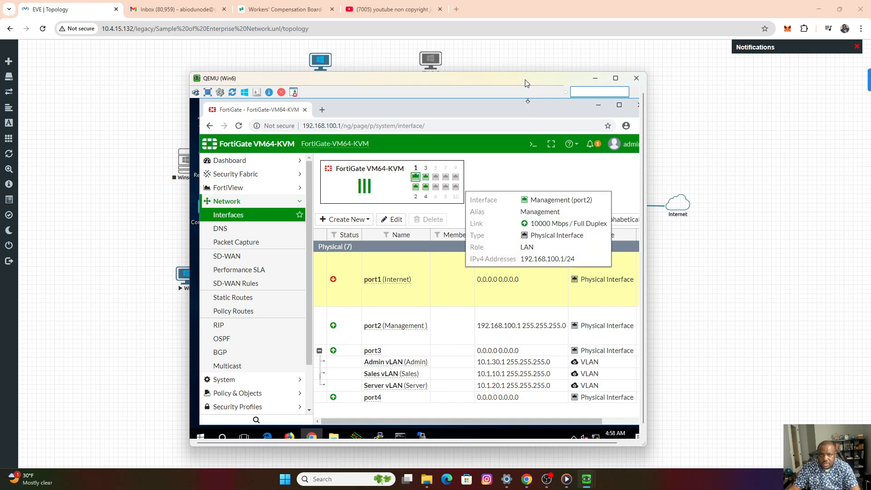
Check the FortiGate's main dashboard and reopen the interface list to inspect port1's status and IP address.
left_click_drag(527, 83, 462, 54)
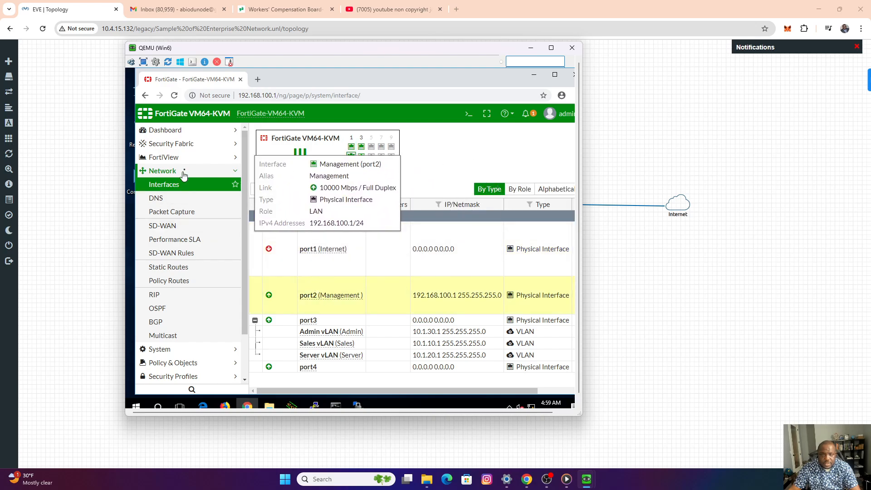
left_click(173, 132)
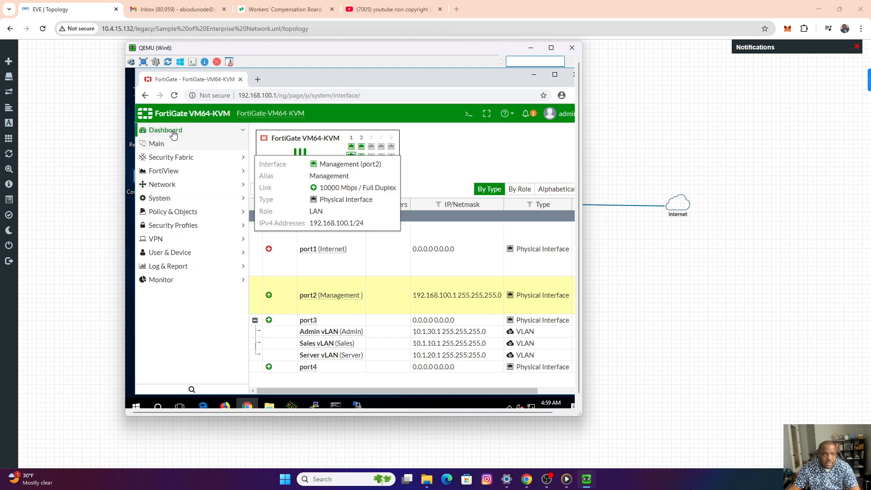
left_click(163, 145)
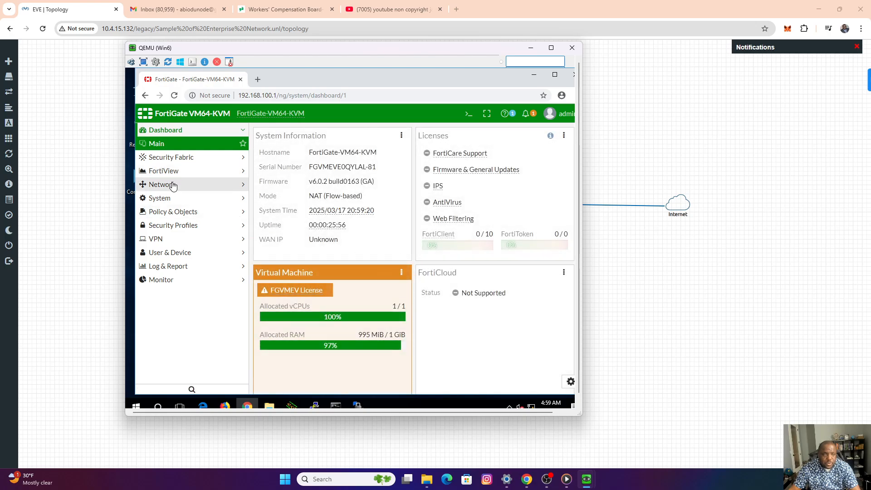
left_click(172, 184)
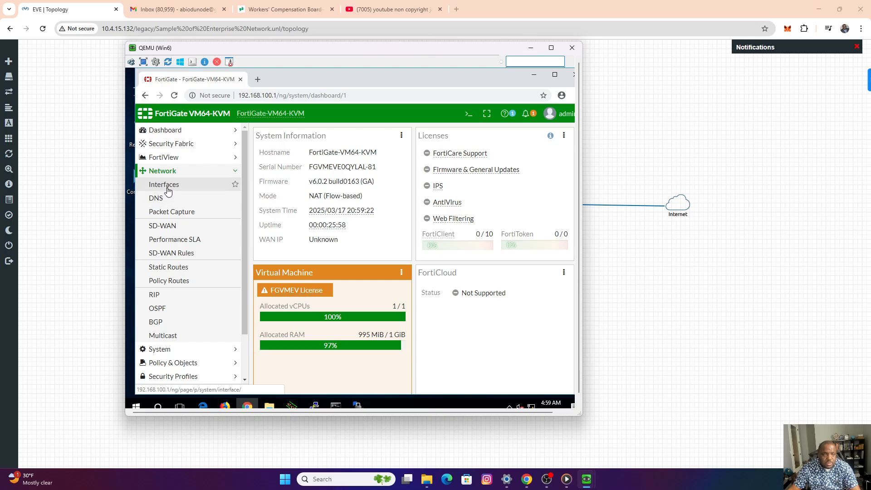
left_click(167, 188)
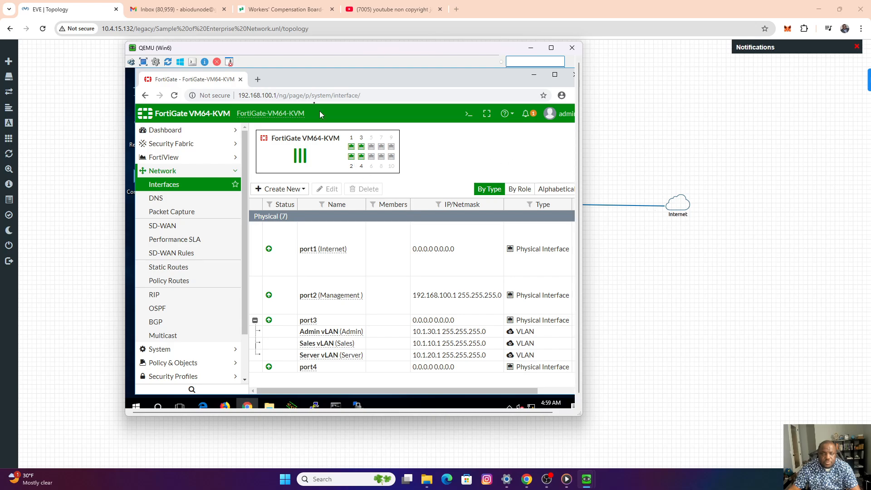
Move the Win6 console off the topology, and stop and restart the Fortinet node.
left_click_drag(298, 55, 762, 105)
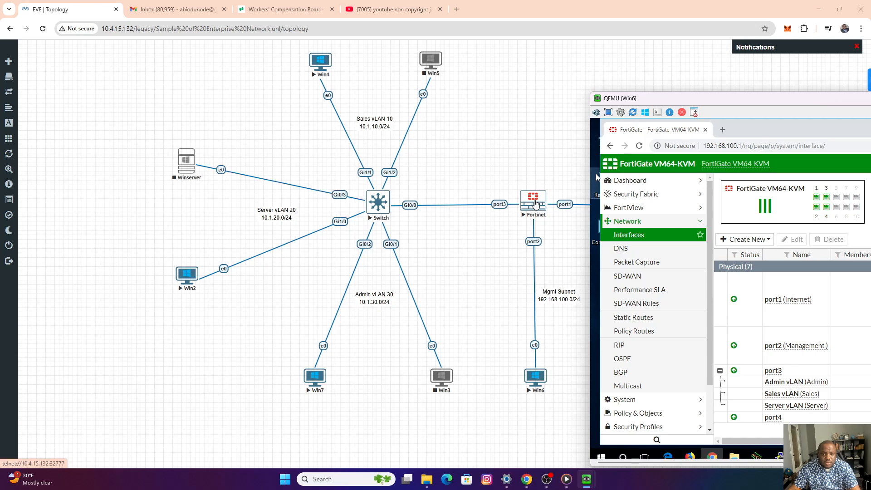
right_click(536, 203)
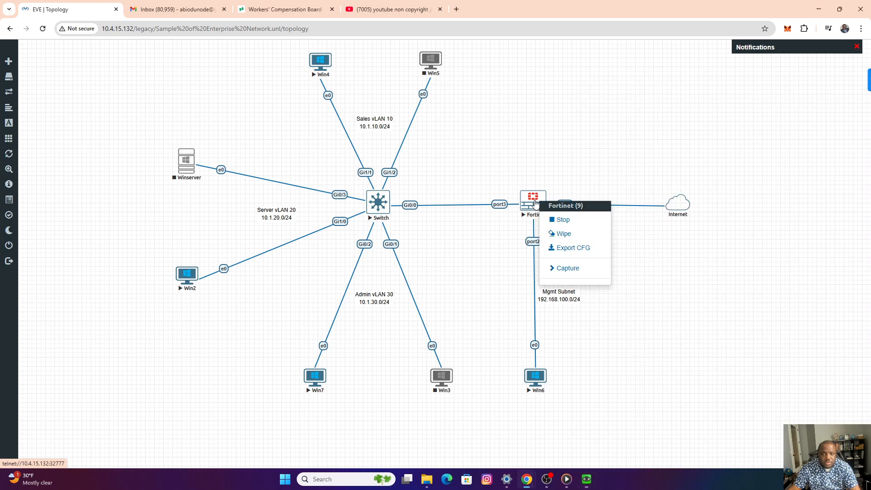
left_click(560, 220)
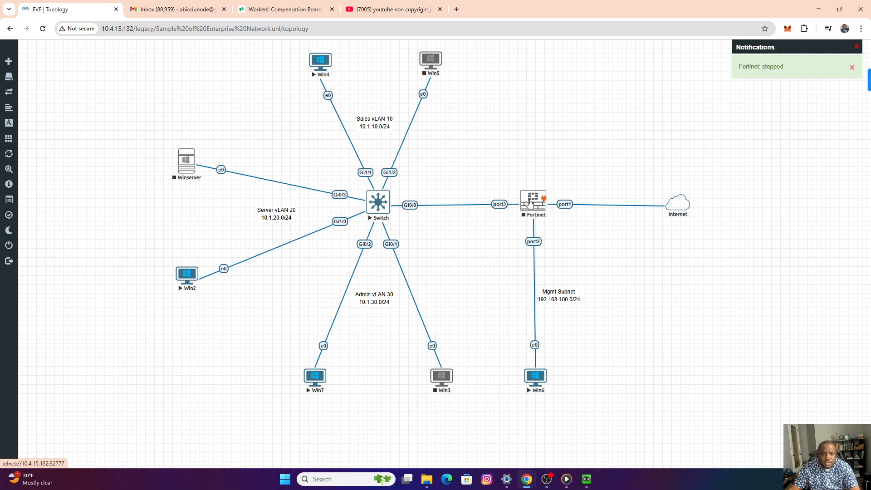
right_click(530, 202)
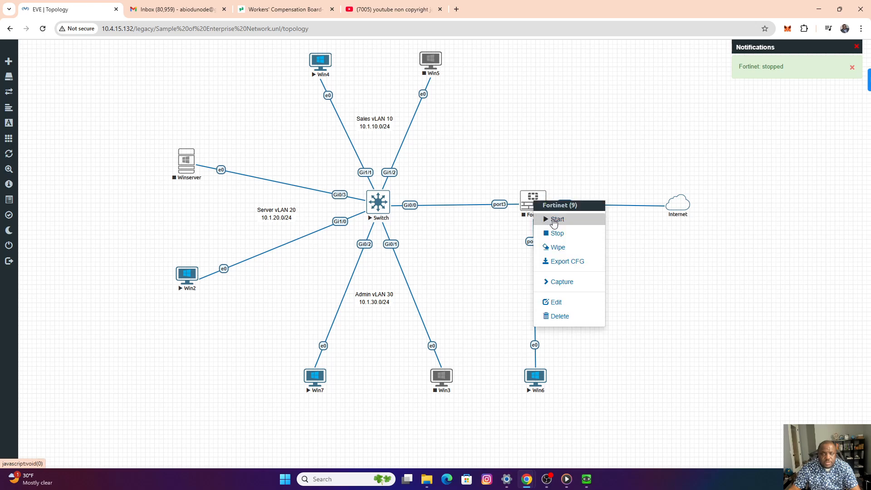
left_click(555, 220)
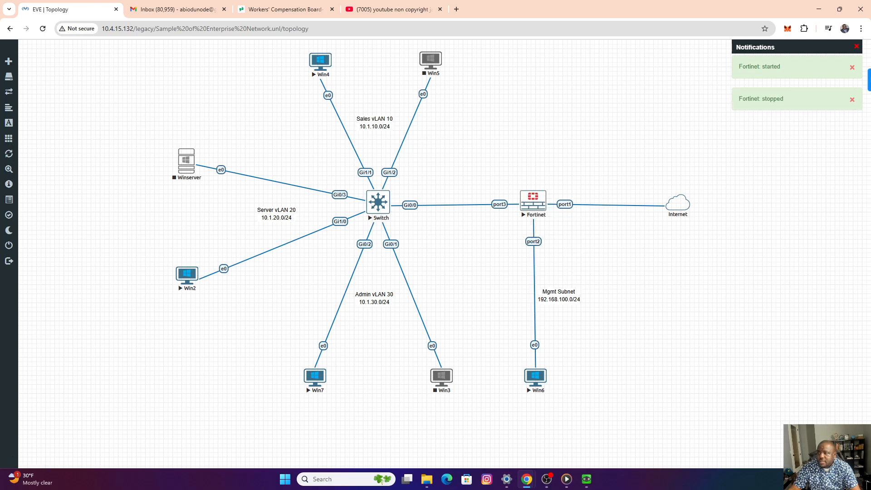
Bring the Win6 console back over the topology and try to log out of the FortiGate admin session.
left_click_drag(870, 43, 506, 80)
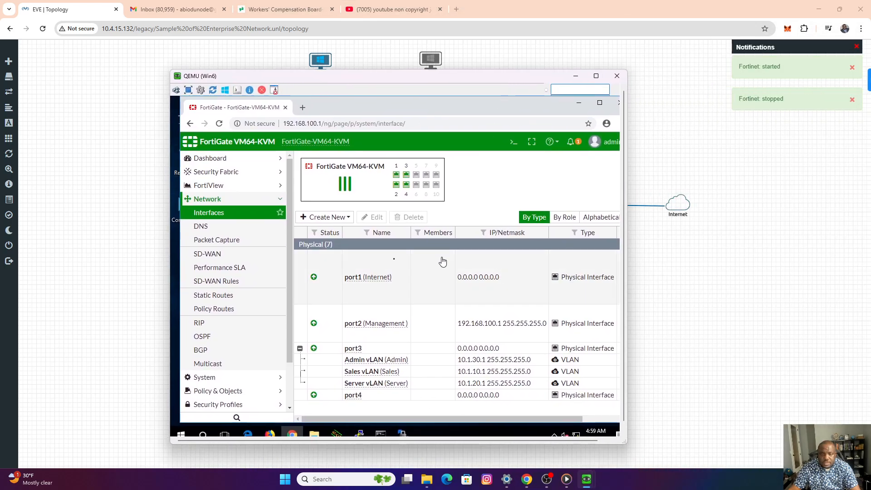
left_click(613, 149)
left_click(576, 230)
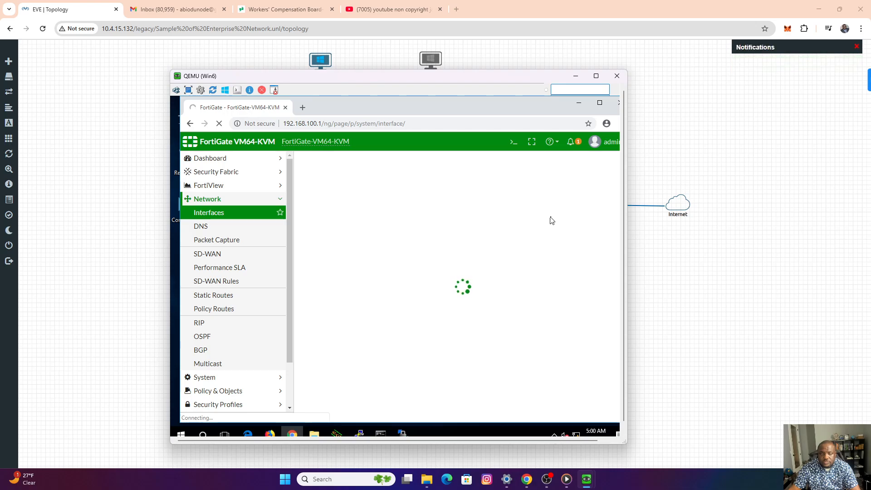
left_click_drag(418, 82, 364, 55)
Ping 192.168.100.1 from Win6's Command Prompt to test the FortiGate connection, and minimize the browser behind it.
left_click(329, 408)
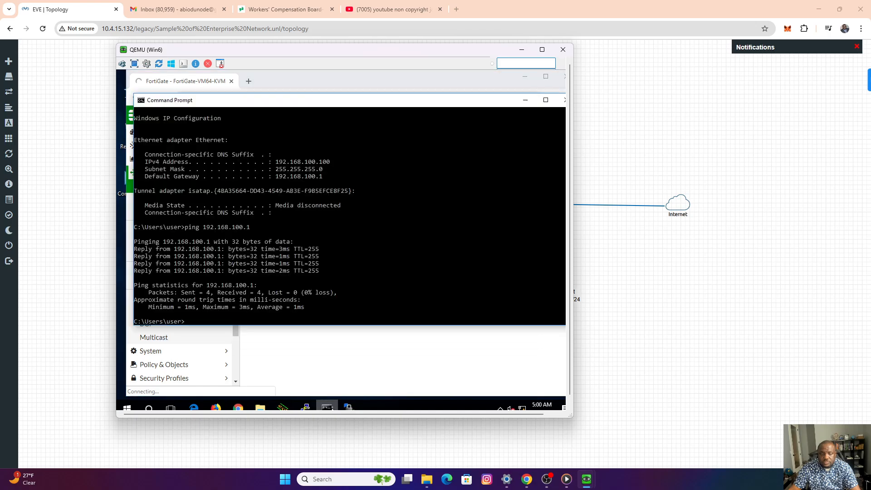
left_click(336, 292)
key("Up")
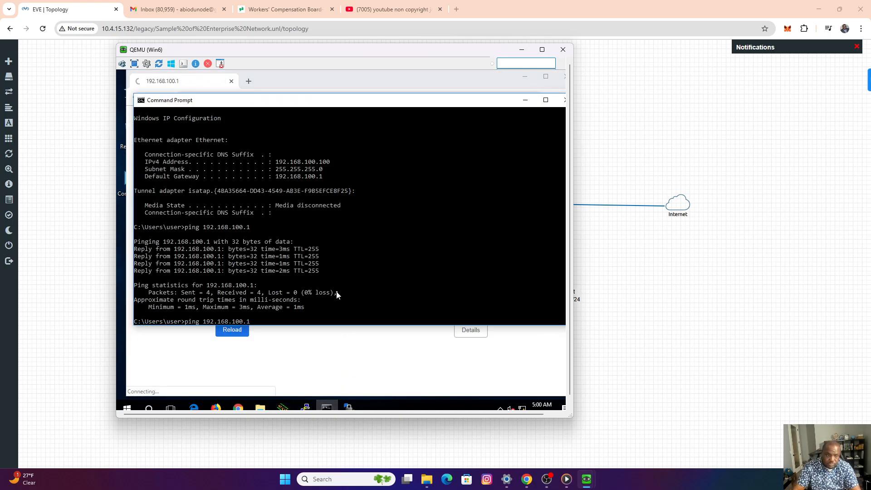
key("Return")
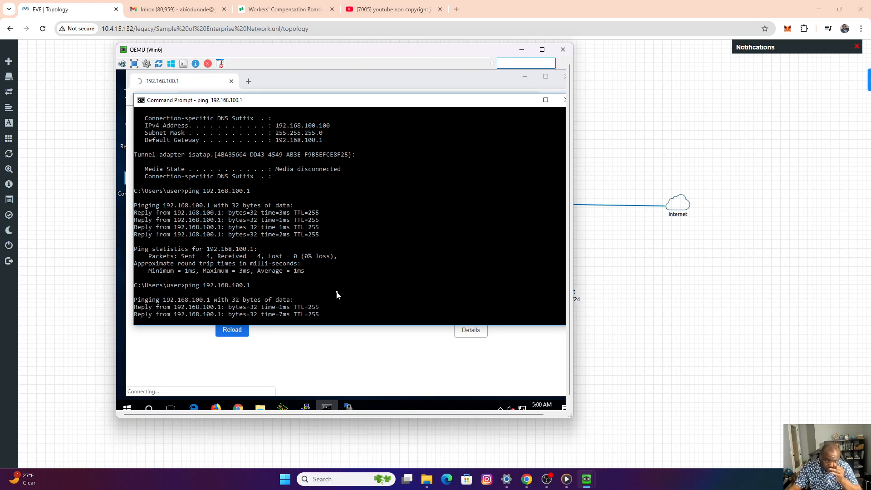
left_click(525, 77)
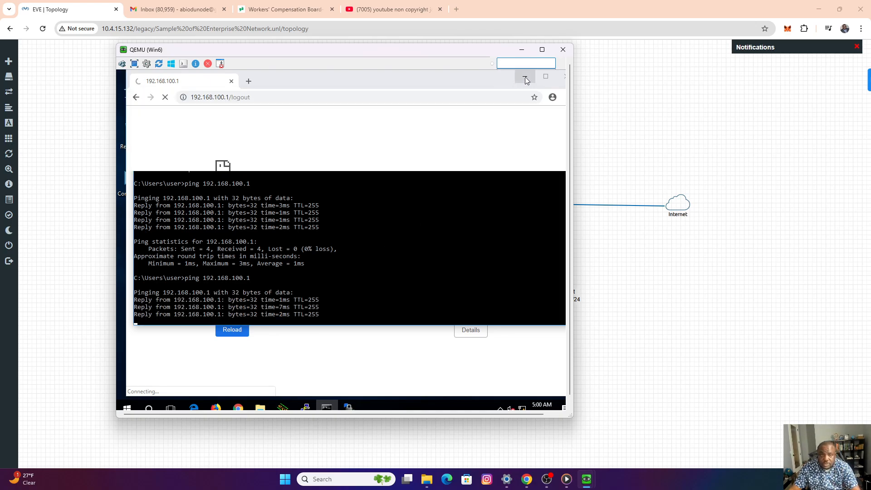
Bring the browser back up on Win6, log in to the FortiGate with the saved admin credentials, and open the network interface list.
left_click(238, 408)
left_click(165, 97)
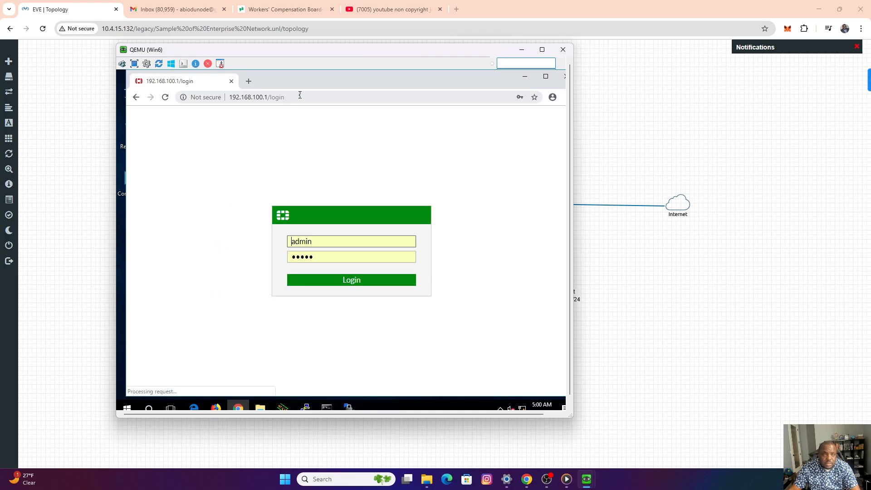
left_click(355, 282)
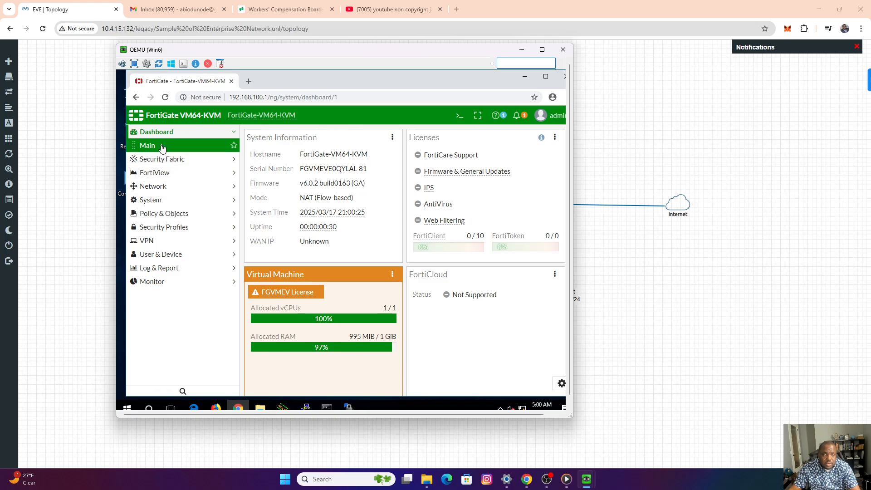
left_click(180, 187)
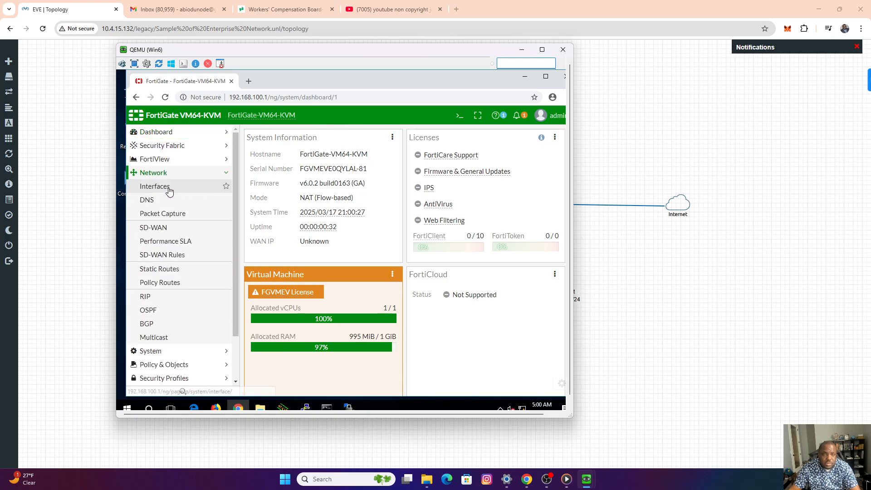
left_click(172, 190)
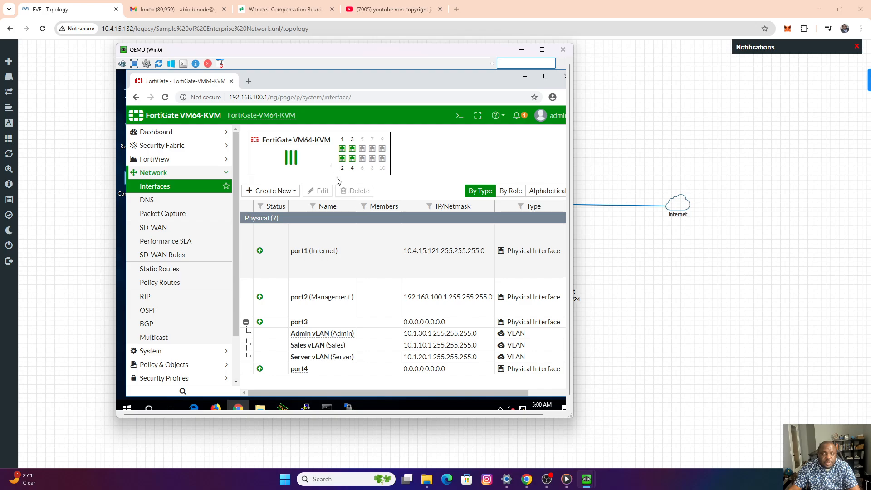
Open the FortiGate's IPv4 policy list and show it by sequence, with the Win6 console moved aside.
left_click_drag(256, 52, 572, 74)
scroll(492, 352, "down", 2)
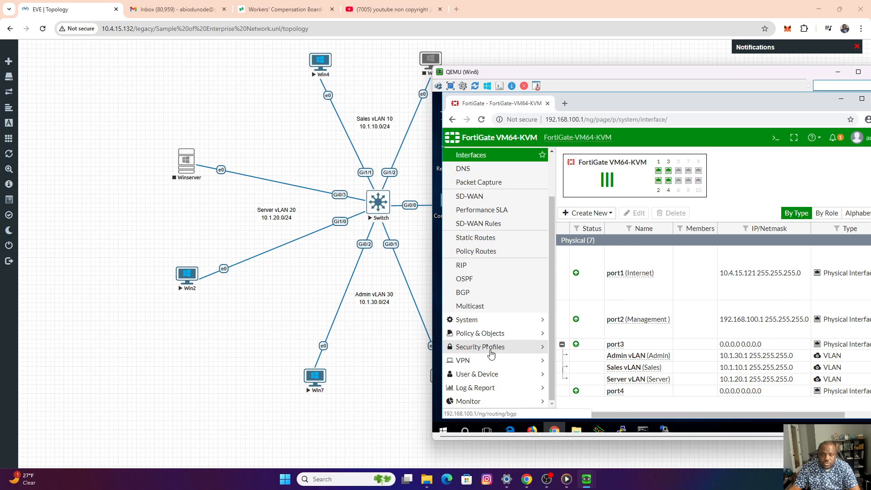
left_click(481, 333)
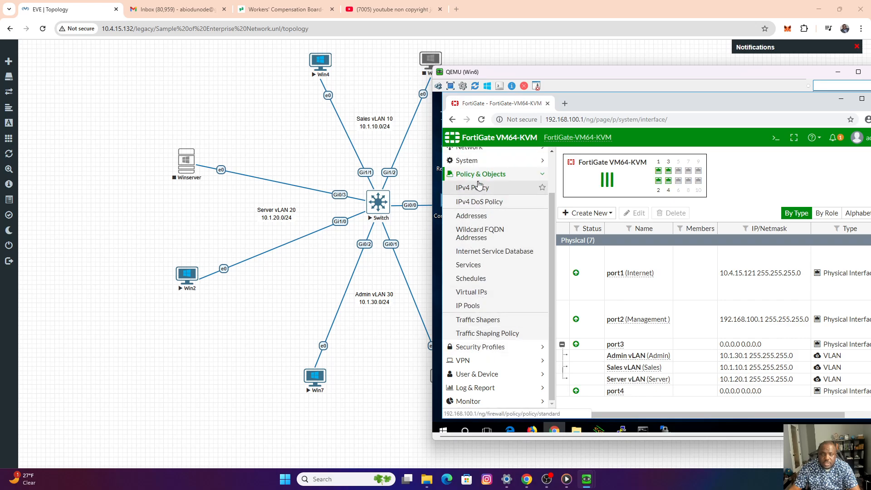
left_click(477, 189)
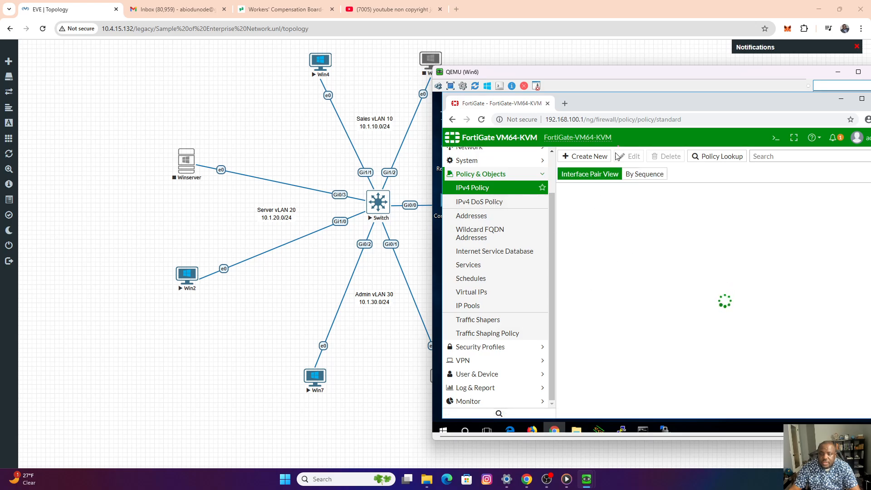
left_click_drag(630, 75, 566, 60)
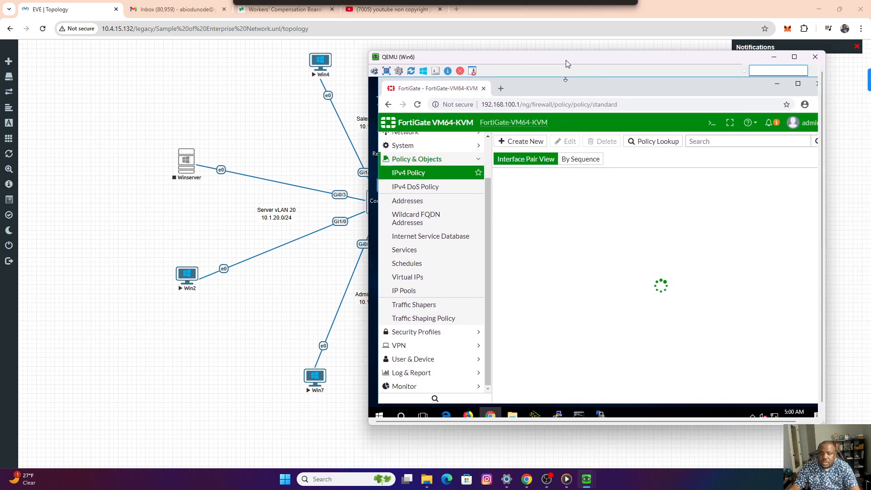
left_click(571, 166)
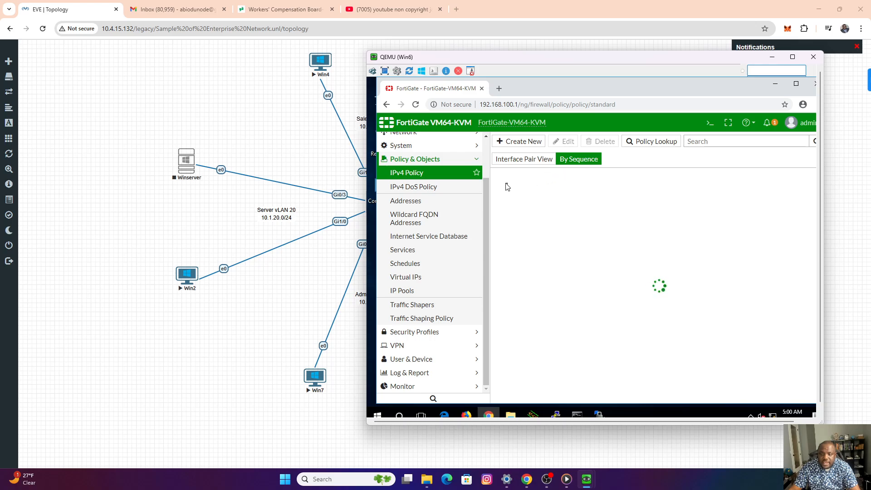
left_click(546, 162)
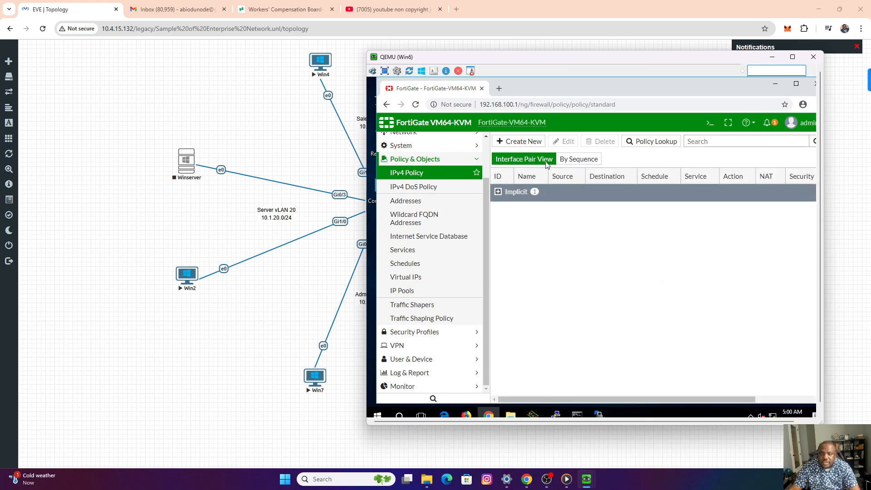
left_click(574, 163)
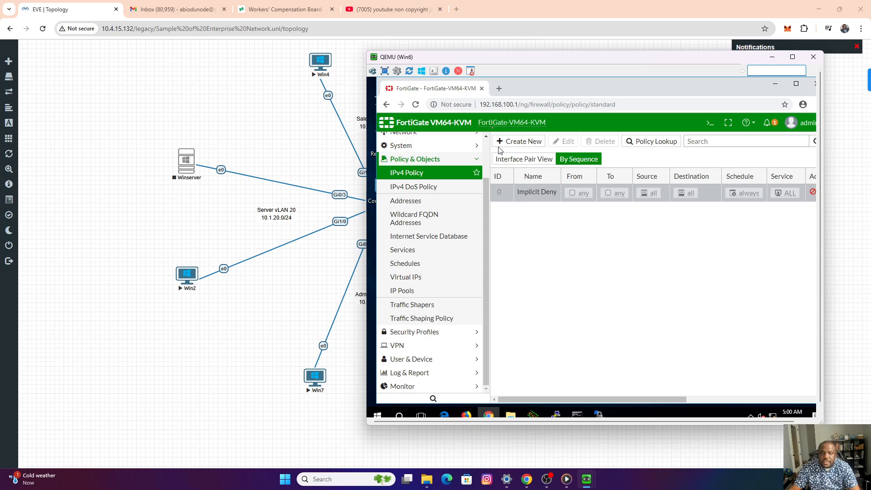
Create a new IPv4 policy and name it vLAN10 To Internet.
left_click_drag(519, 58, 598, 63)
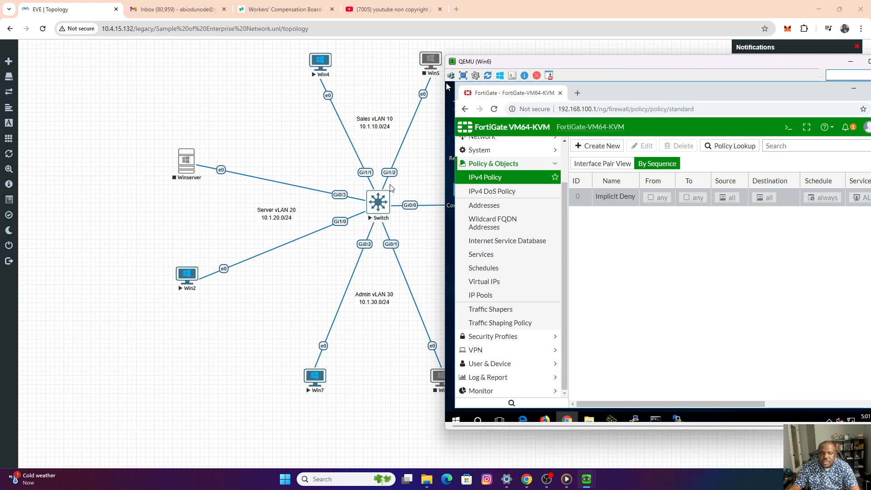
left_click_drag(624, 66, 544, 59)
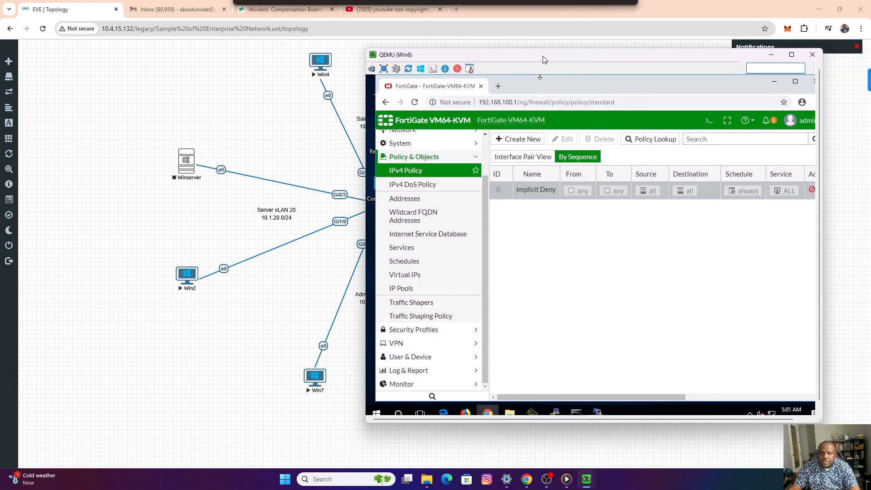
left_click(516, 139)
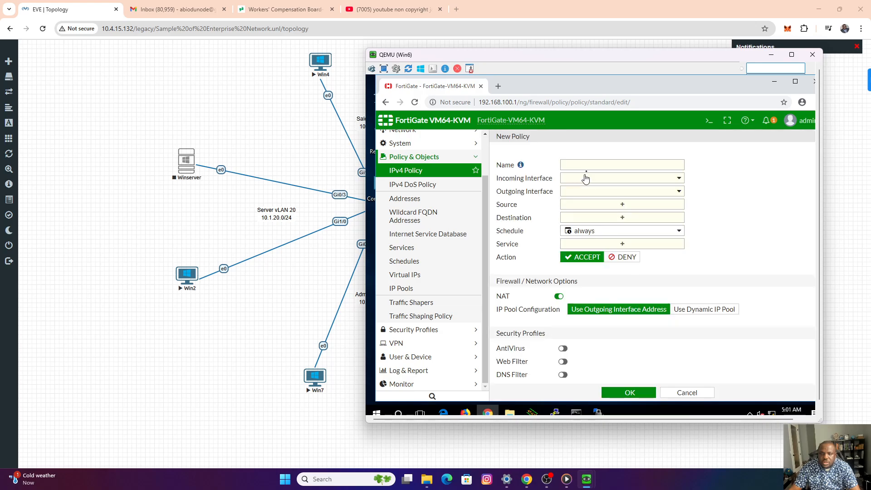
left_click(572, 166)
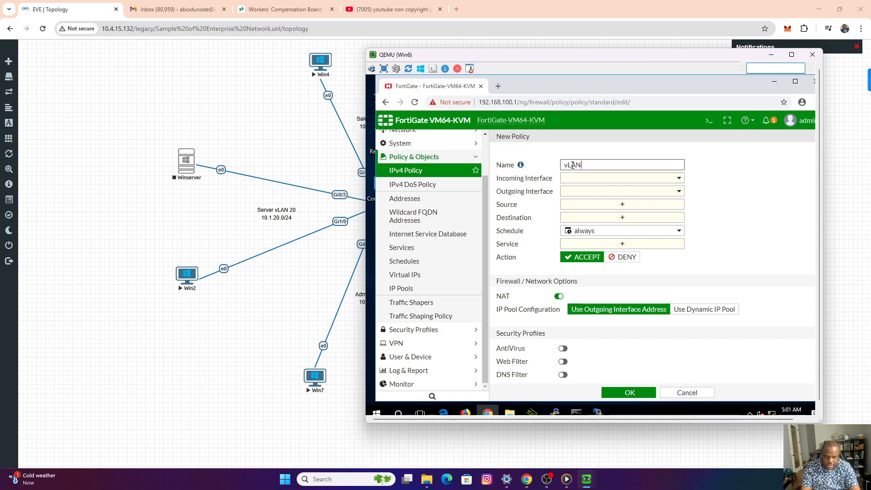
type("10 ")
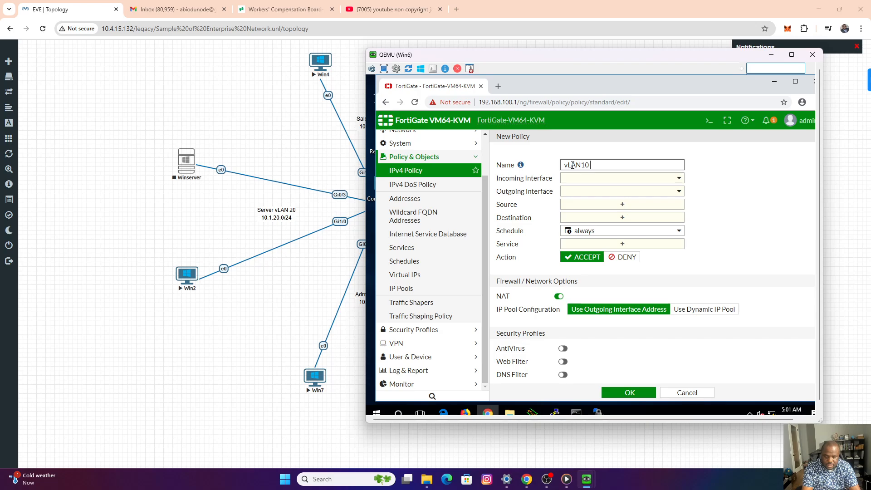
type("To Internet")
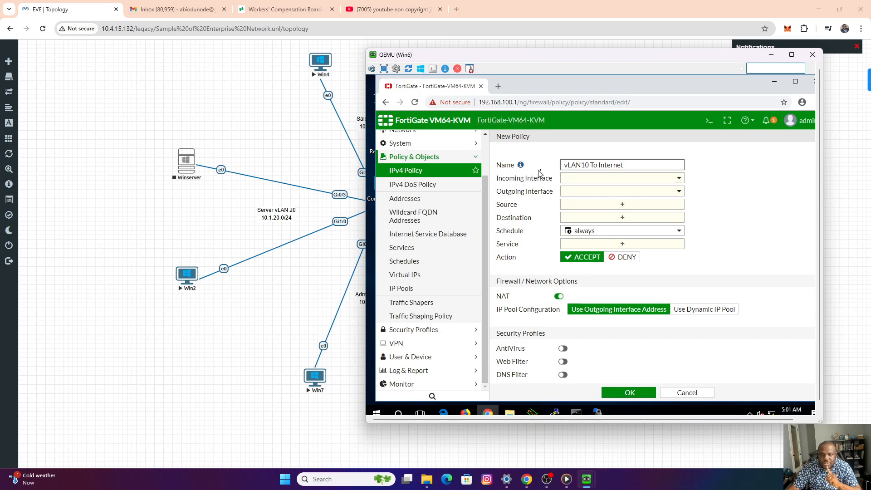
Change the new policy's name to Sales To Internet.
left_click(587, 180)
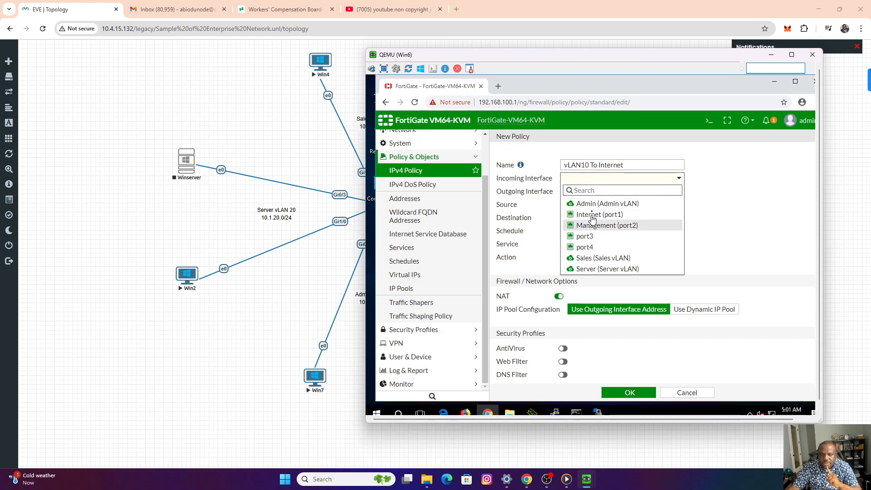
left_click(582, 165)
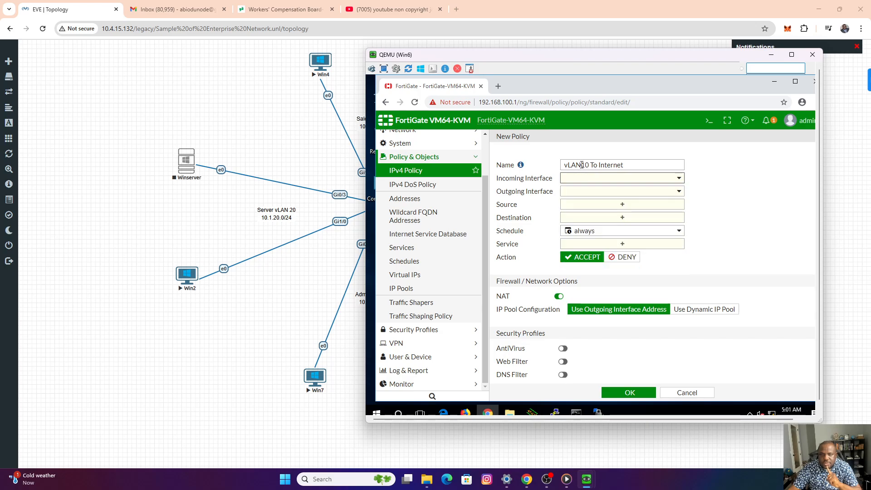
left_click_drag(582, 165, 558, 167)
type("Sa")
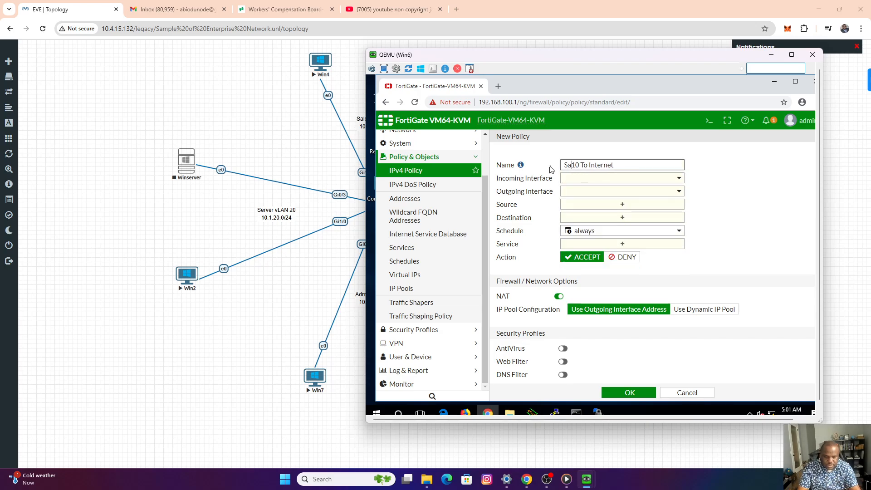
type("les")
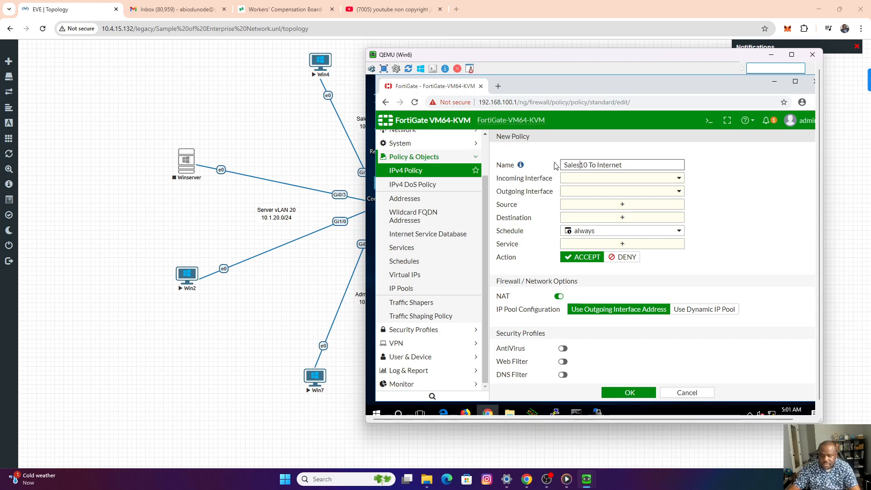
key("Delete")
key("Delete")
key("Delete")
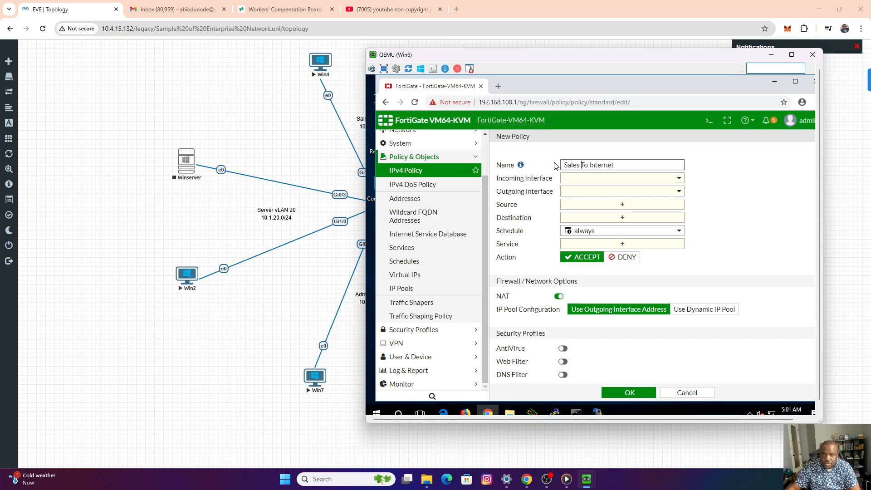
Set the policy's incoming interface to Sales (Sales vLAN) and its outgoing interface to Internet (port1).
left_click(610, 179)
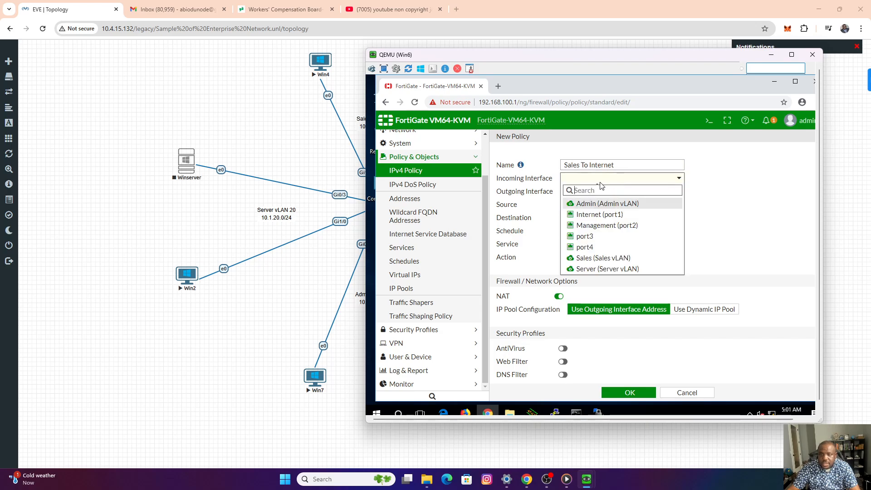
left_click(604, 258)
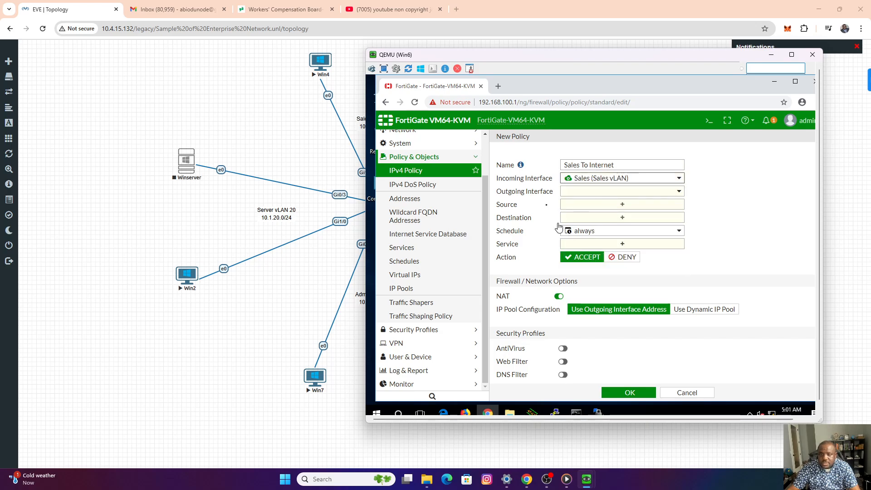
left_click(578, 194)
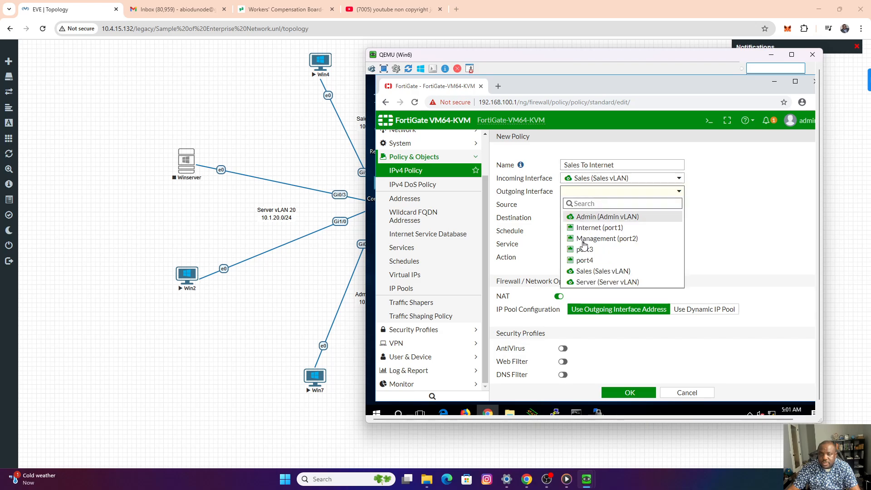
left_click(598, 228)
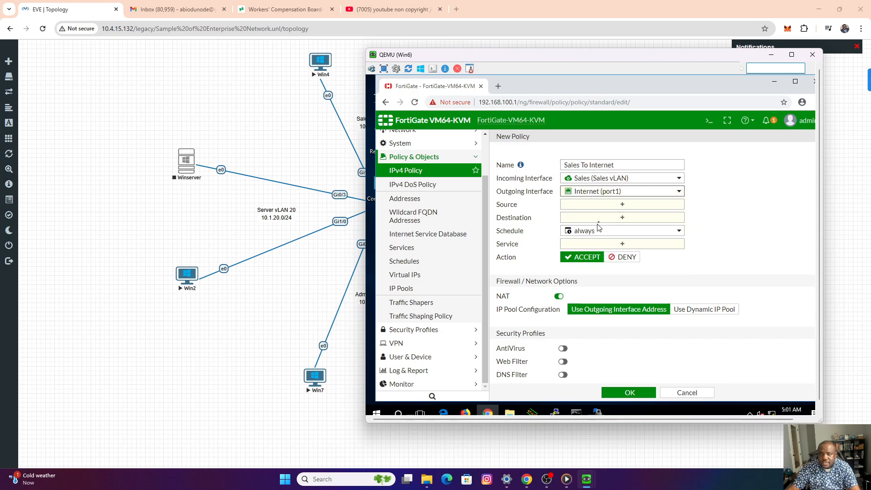
Set the policy's source and destination addresses to all and its service to ALL.
left_click(623, 205)
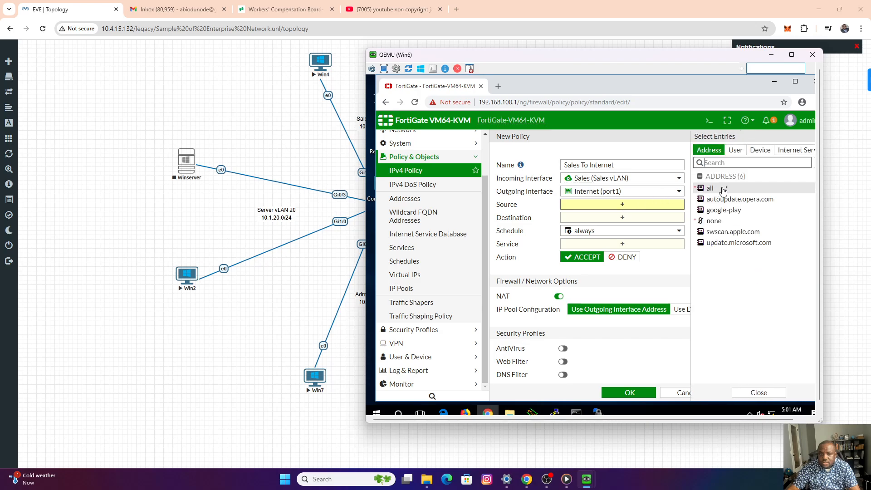
left_click(715, 193)
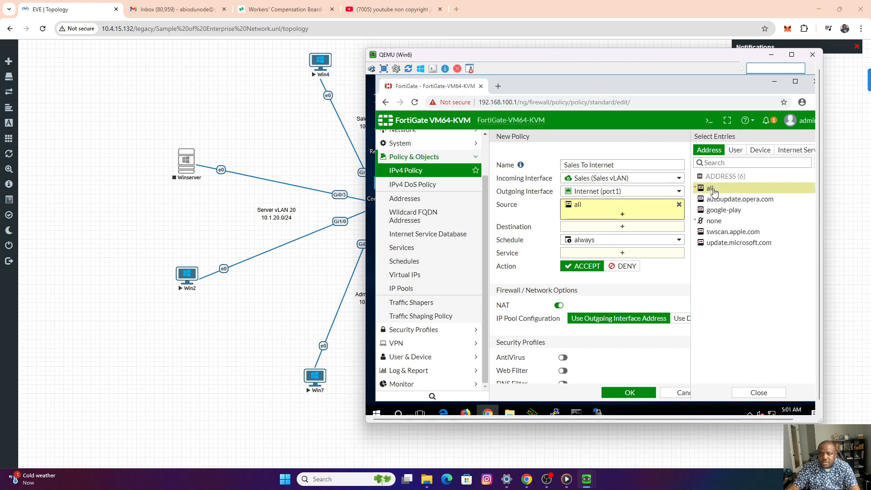
left_click(622, 228)
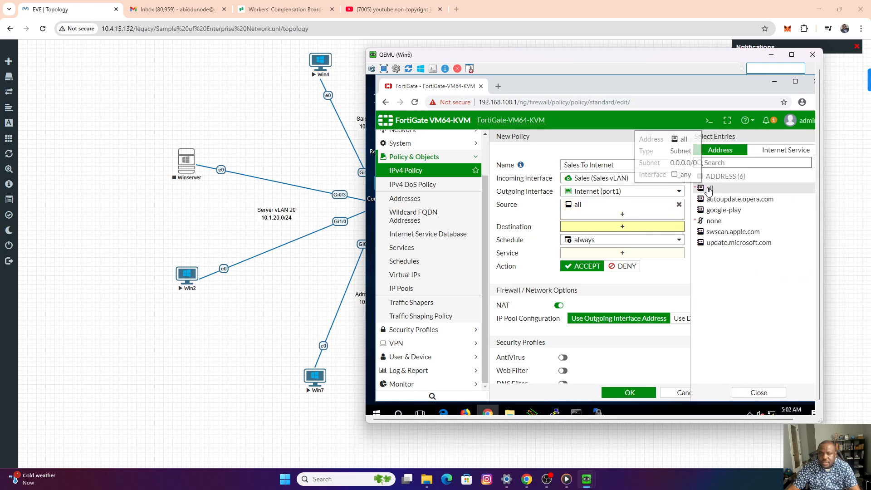
left_click(706, 190)
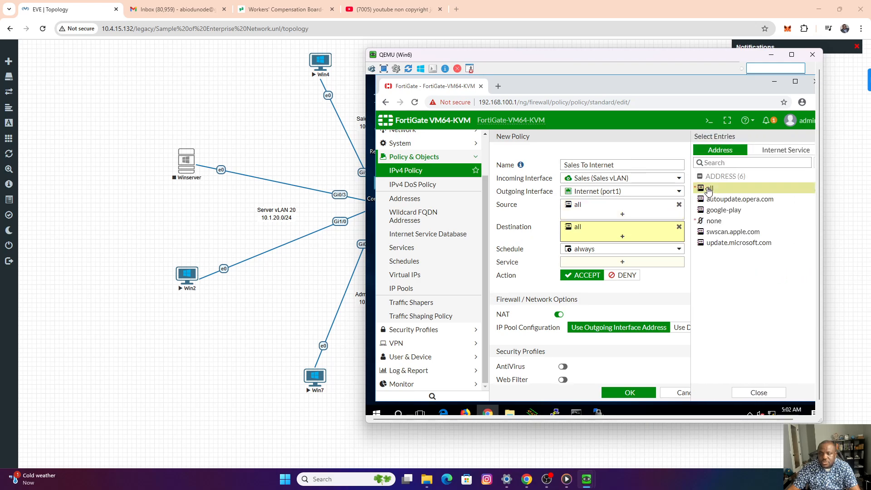
left_click(592, 262)
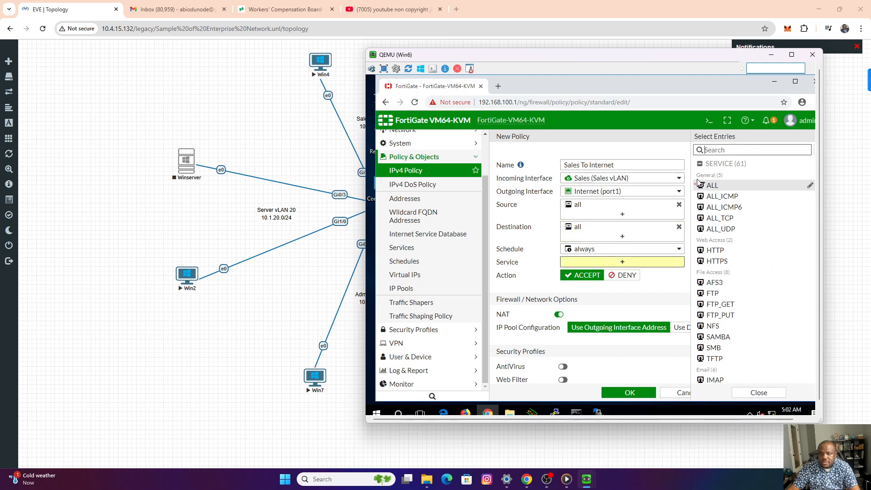
left_click(711, 185)
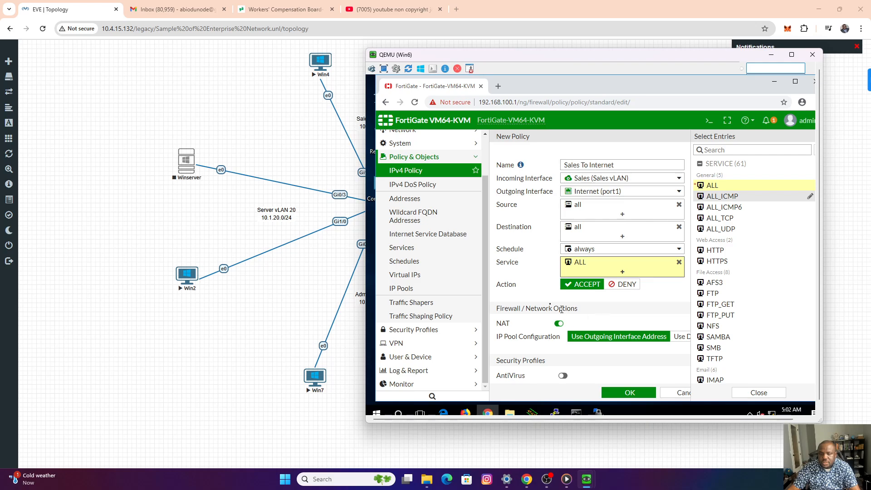
Save the Sales To Internet policy and switch the policy list to the interface pair view.
scroll(561, 309, "down", 4)
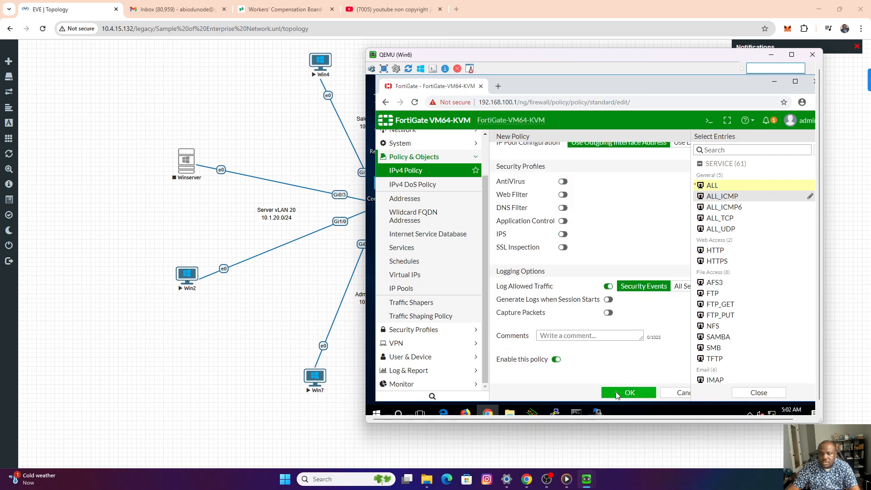
left_click(616, 394)
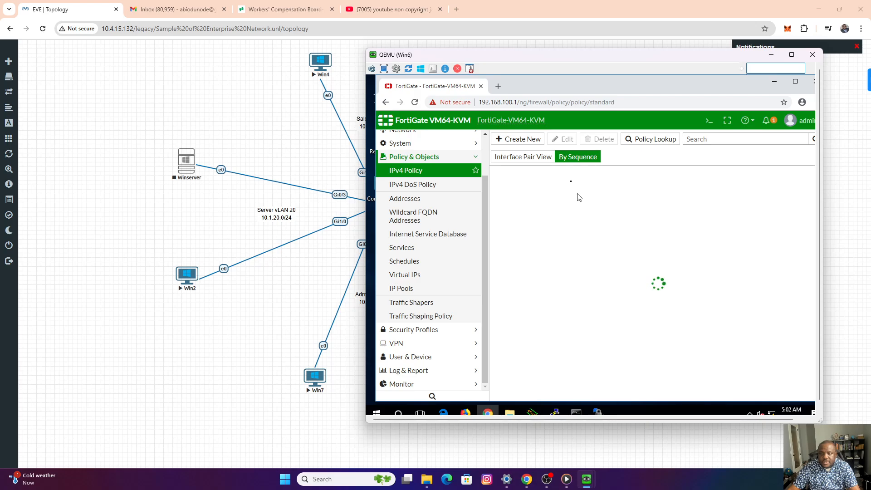
left_click(538, 161)
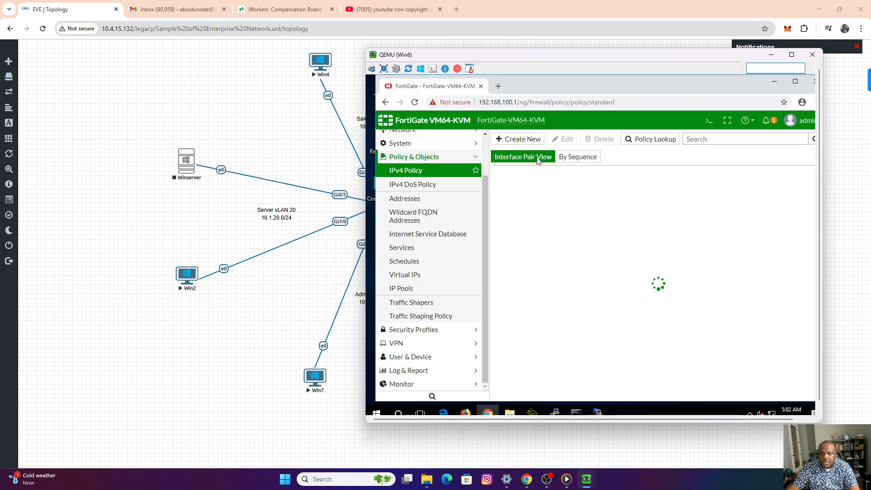
List the IPv4 policies by sequence and start a new policy named Server To Internet.
left_click(570, 159)
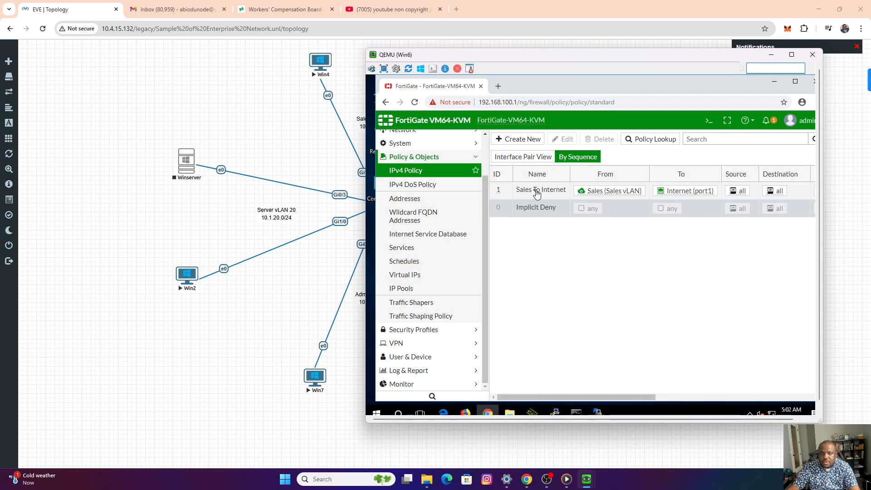
left_click(517, 139)
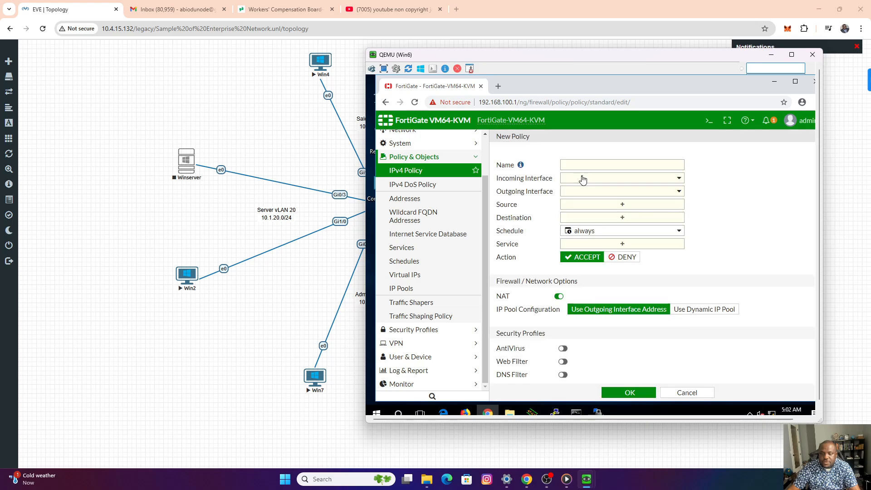
left_click(579, 165)
type("S")
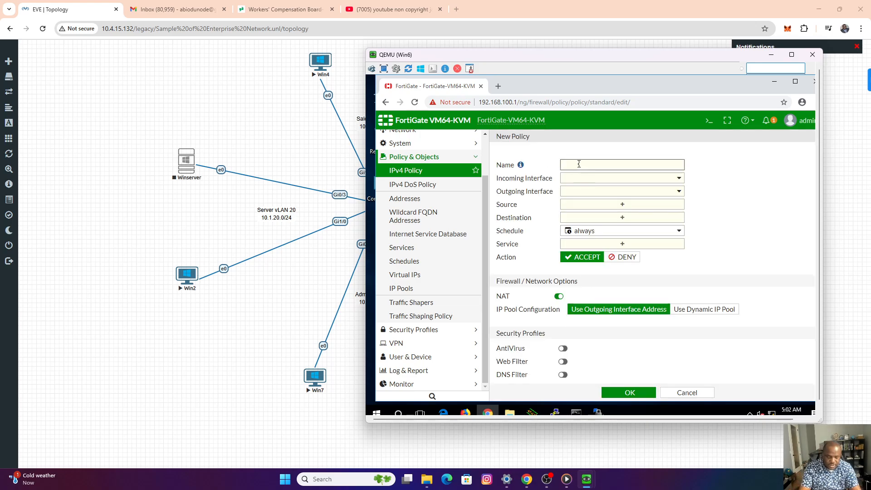
type("erver ")
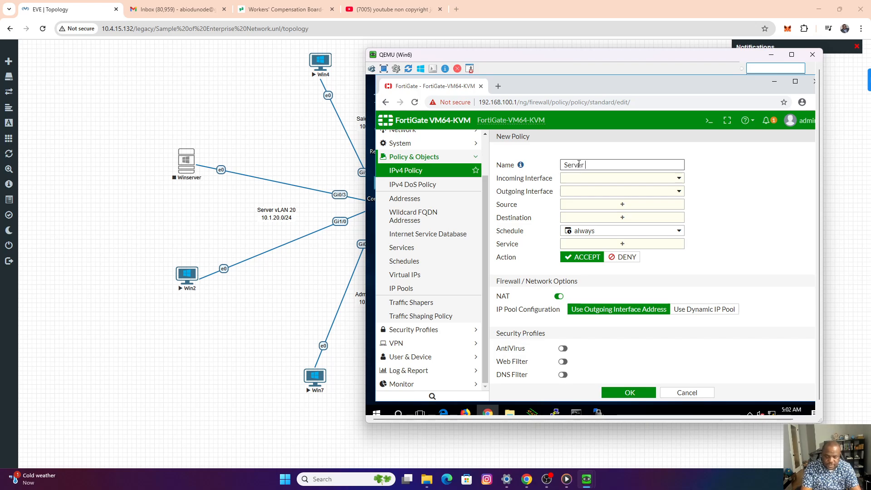
type("To Internet")
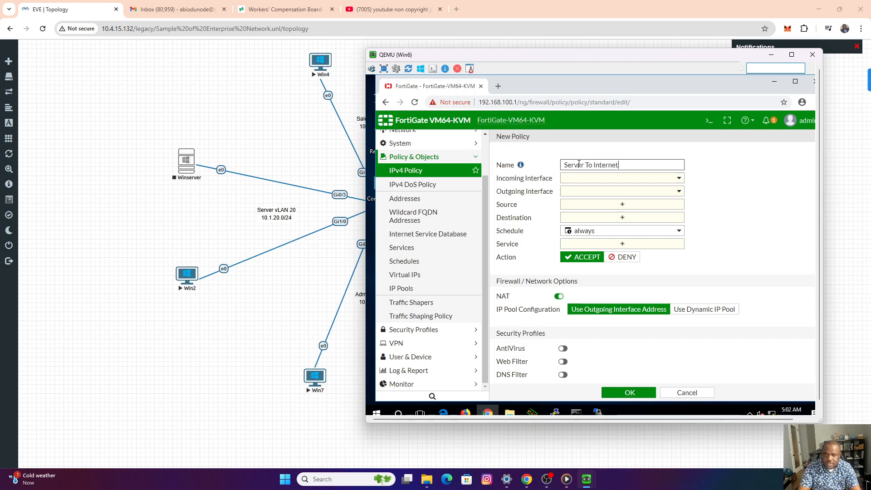
Set the Server To Internet policy's incoming interface to Server (Server vLAN) and its outgoing interface to Internet (port1).
left_click(617, 177)
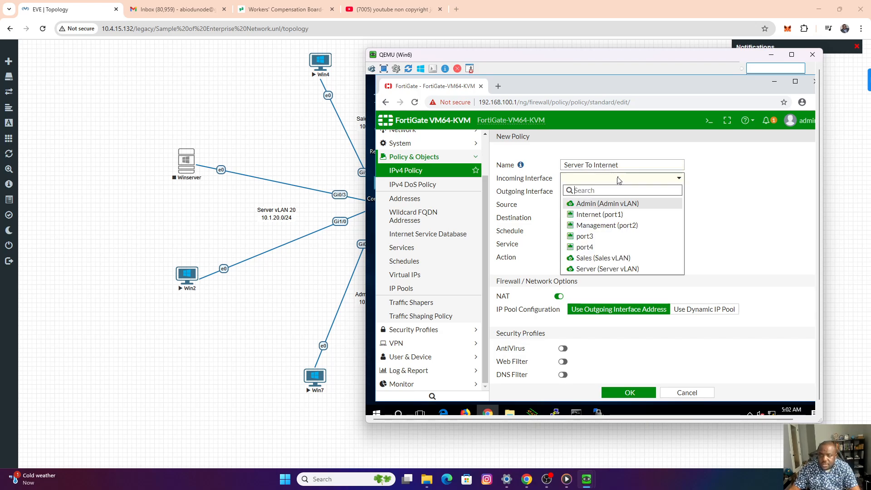
left_click(597, 269)
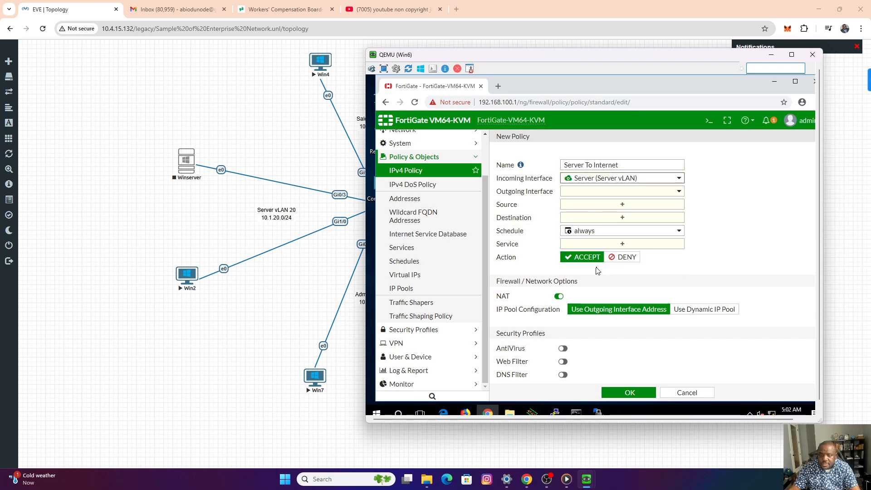
left_click(603, 192)
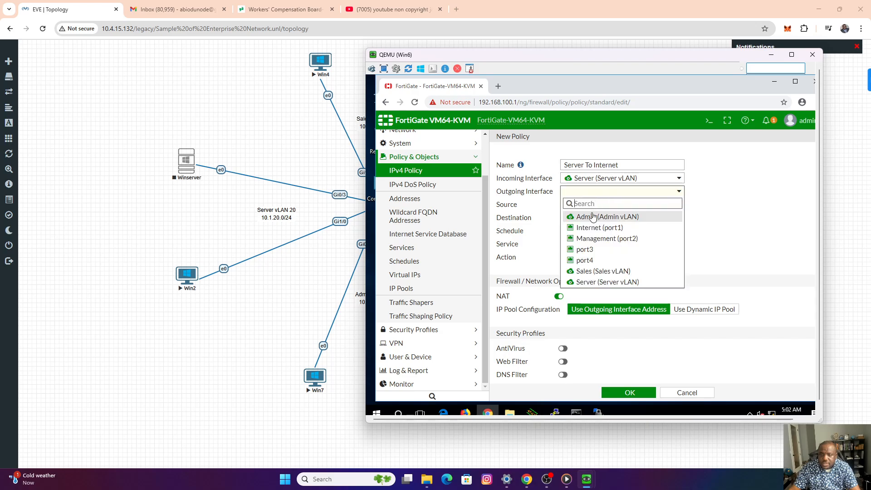
left_click(604, 230)
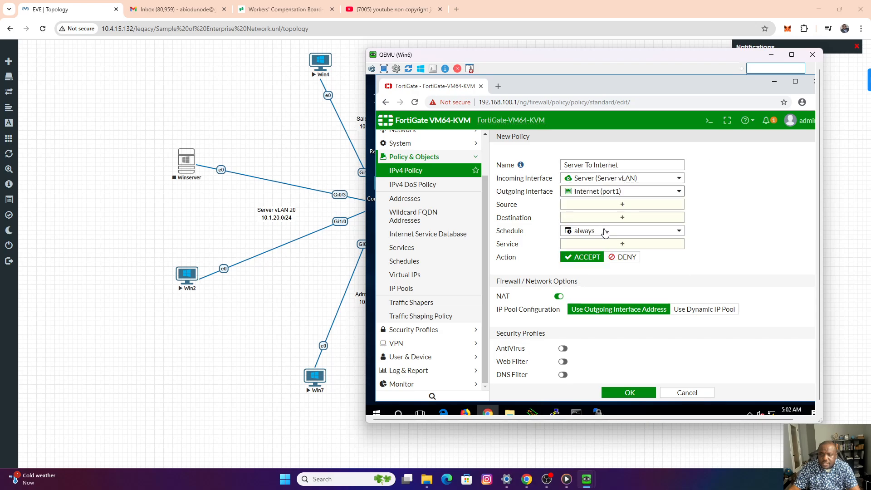
Set the Server To Internet policy's source and destination to all and its service to ALL, and save it.
left_click(607, 207)
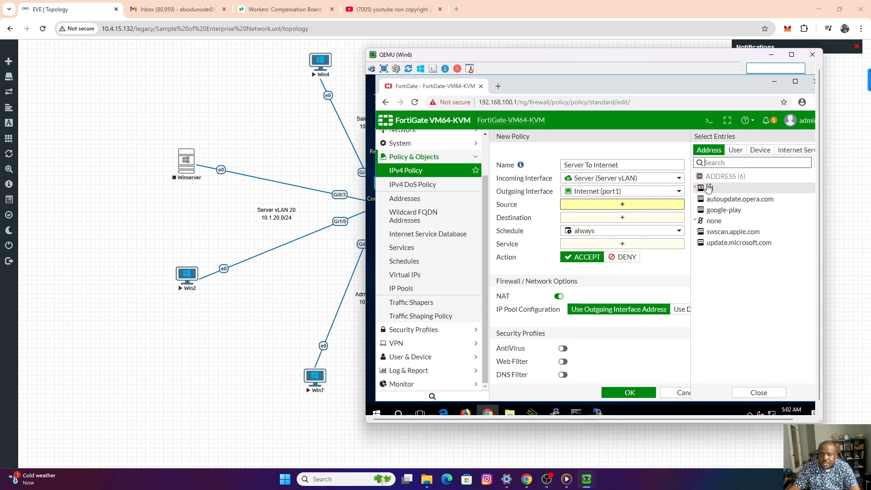
left_click(712, 189)
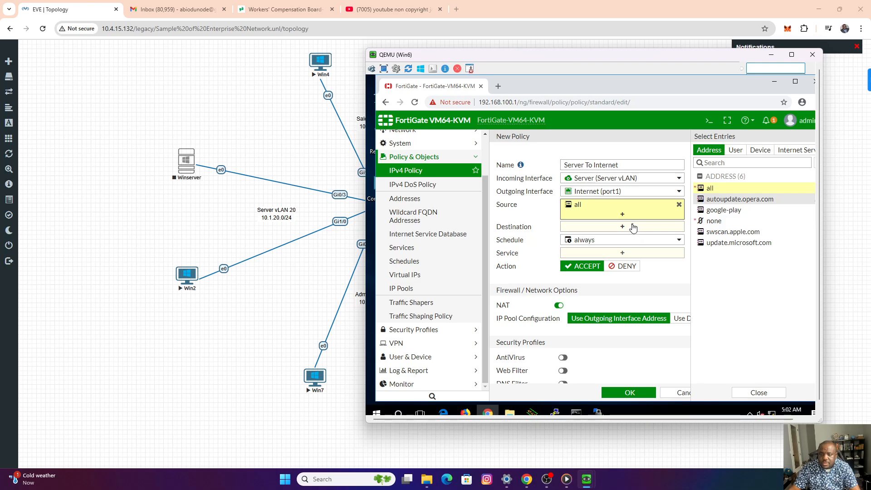
left_click(633, 228)
left_click(710, 188)
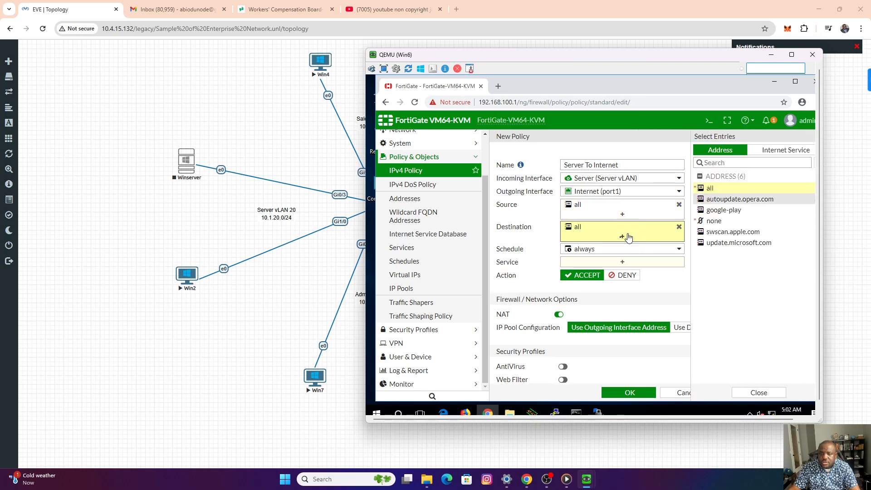
left_click(605, 262)
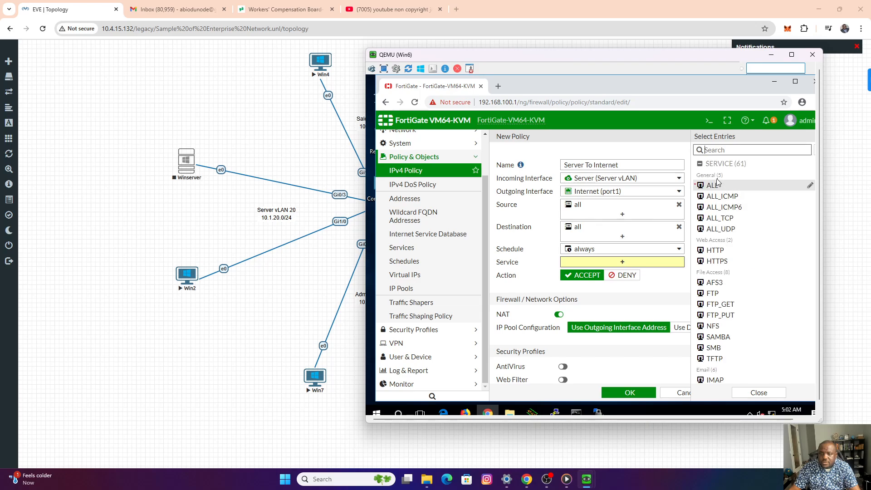
left_click(713, 187)
scroll(640, 309, "down", 4)
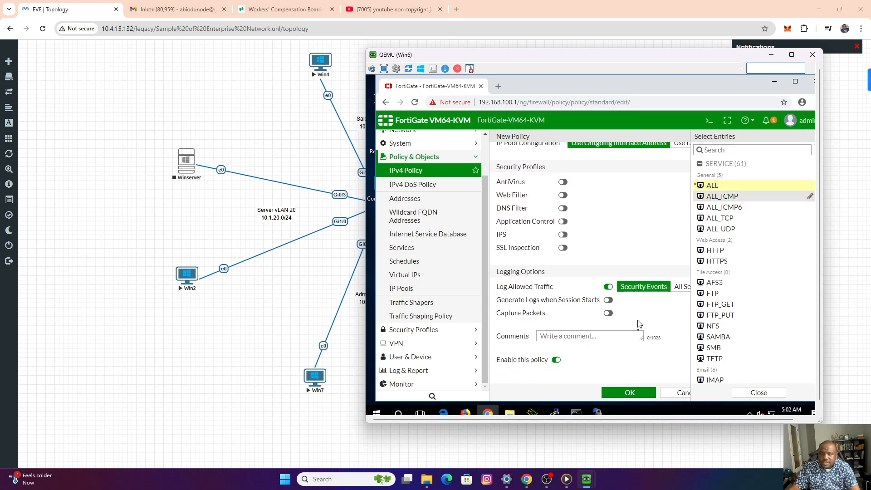
left_click(630, 393)
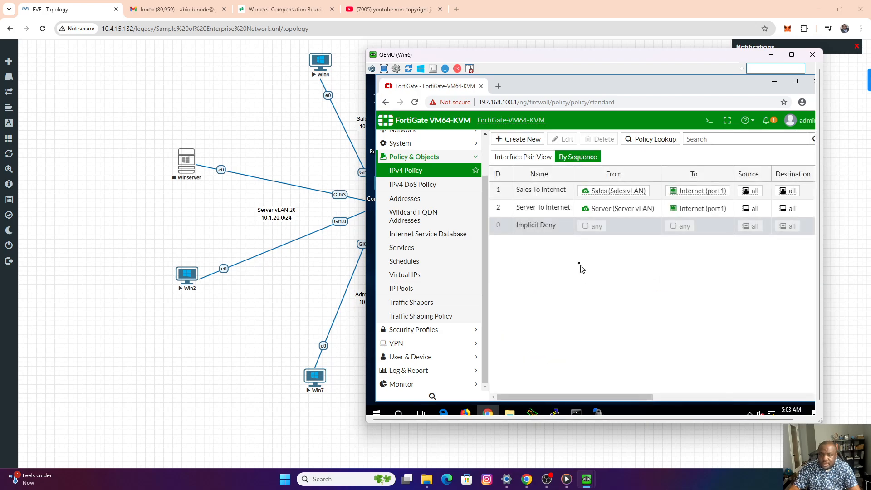
Start another new IPv4 policy and name it Admin To Internet.
left_click(522, 141)
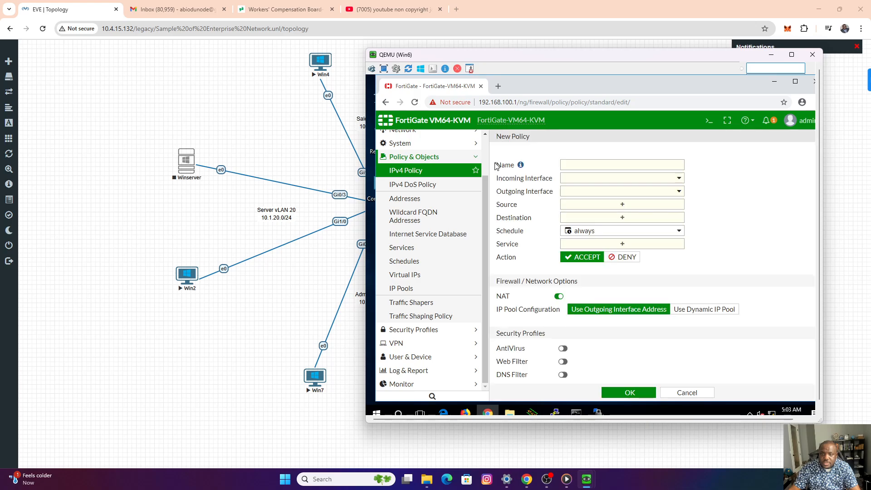
left_click(567, 165)
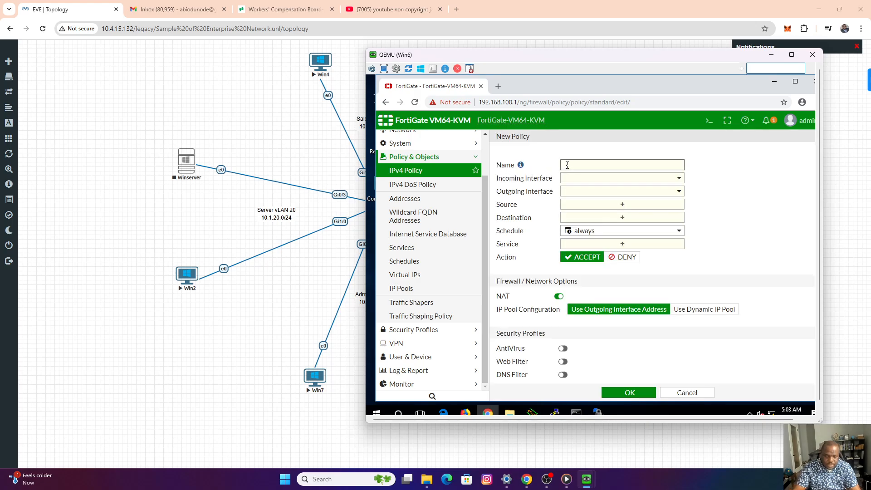
type("Admin TG")
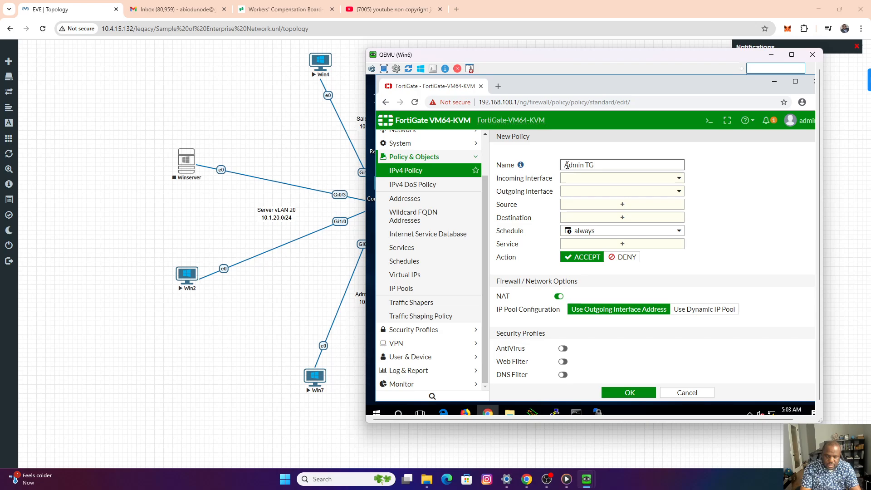
type("o Internet")
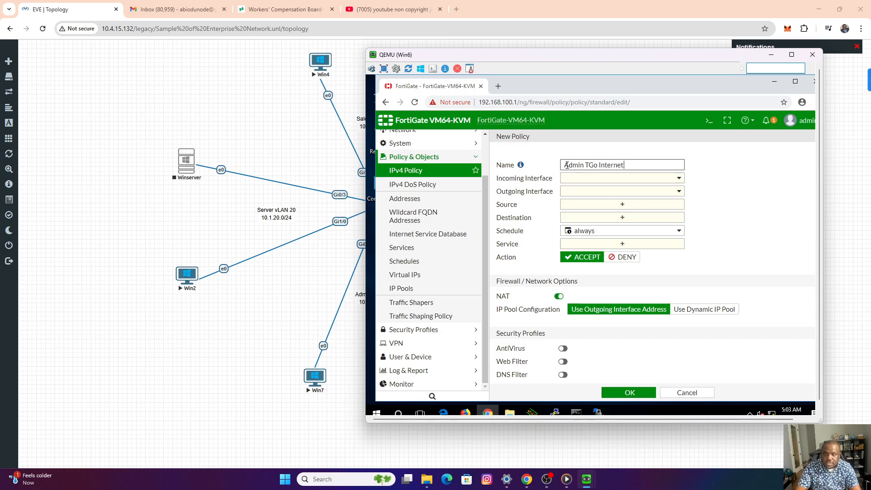
left_click(593, 166)
key("BackSpace")
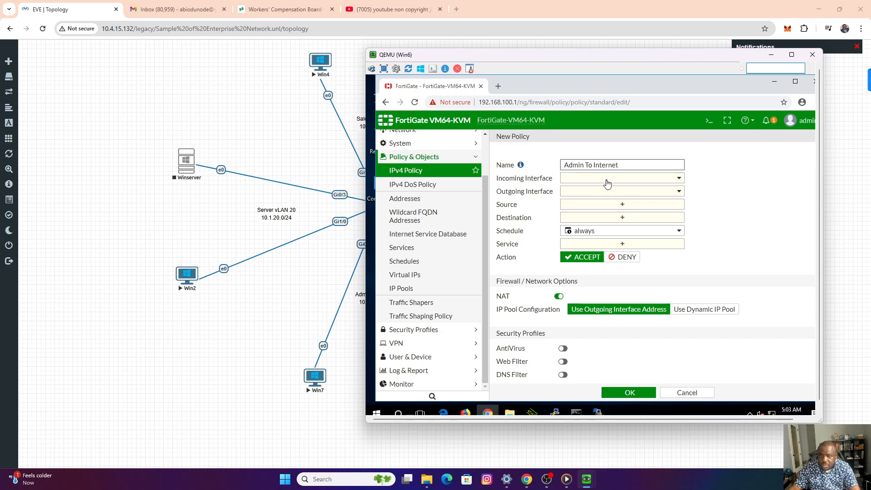
Set the Admin To Internet policy's incoming interface to Admin (Admin vLAN) and its outgoing interface to Internet (port1).
left_click(607, 184)
left_click(595, 206)
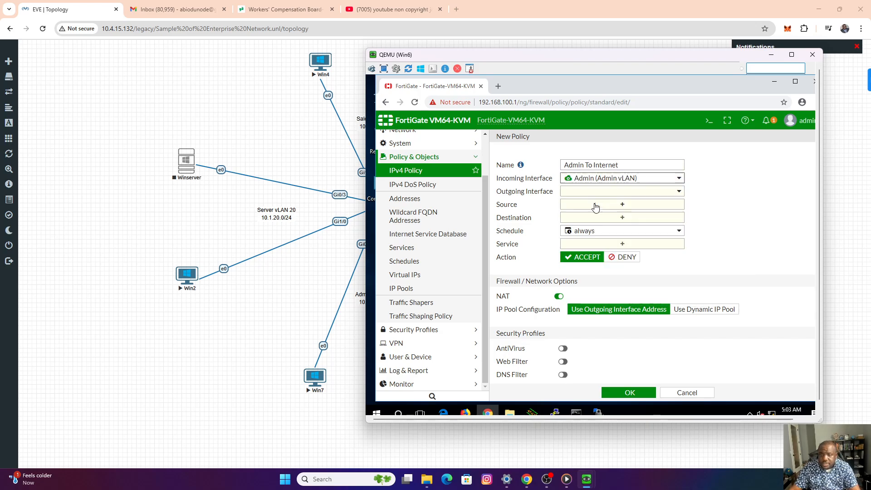
left_click(593, 191)
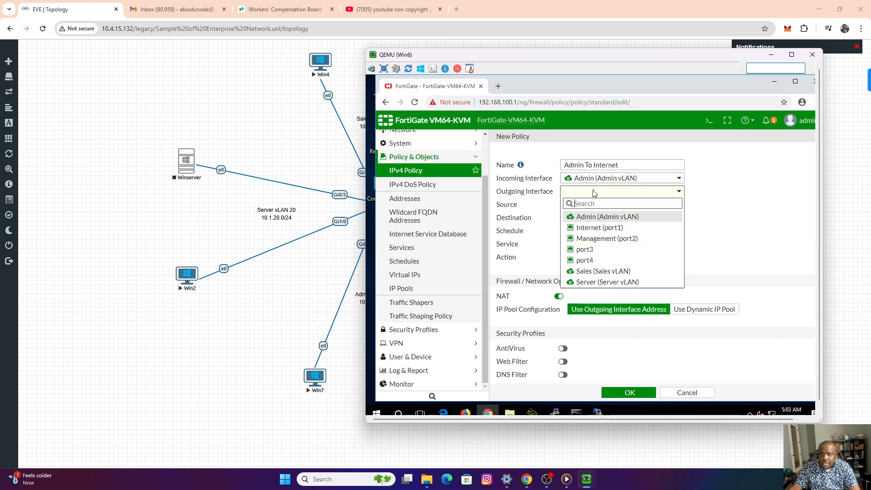
left_click(600, 228)
Set the Admin To Internet policy's source and destination to all and its service to ALL, and save it.
left_click(602, 207)
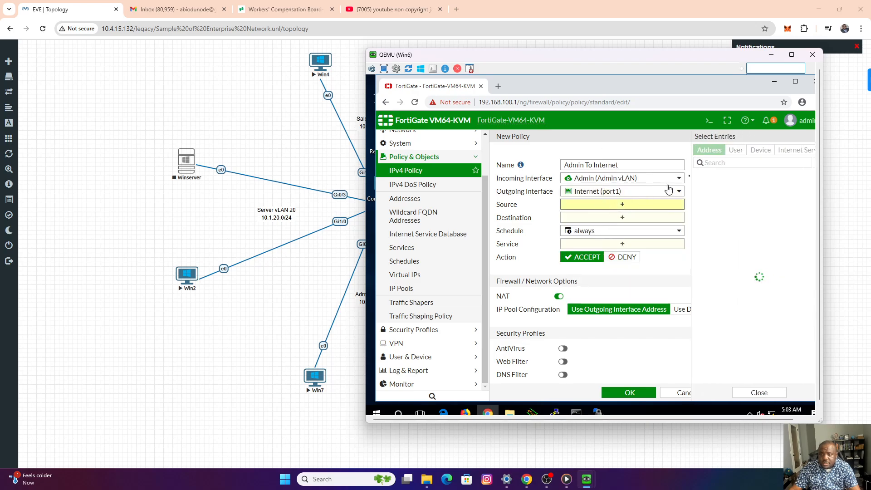
left_click(710, 190)
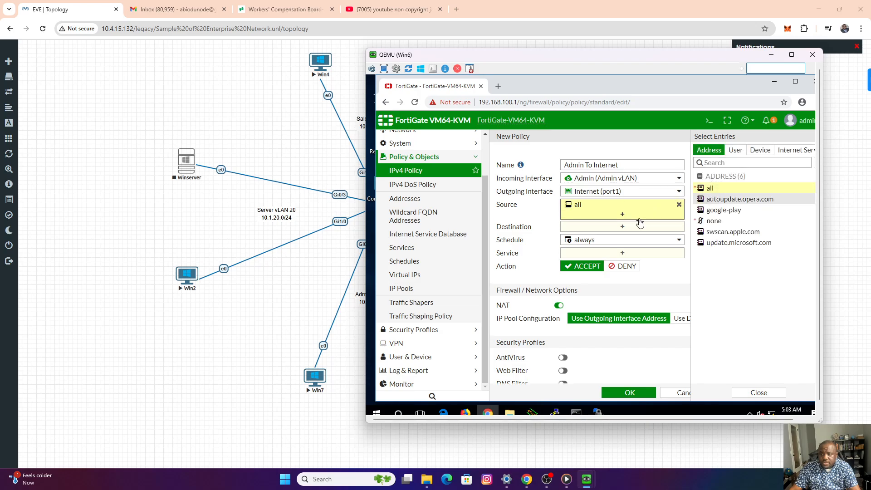
left_click(623, 228)
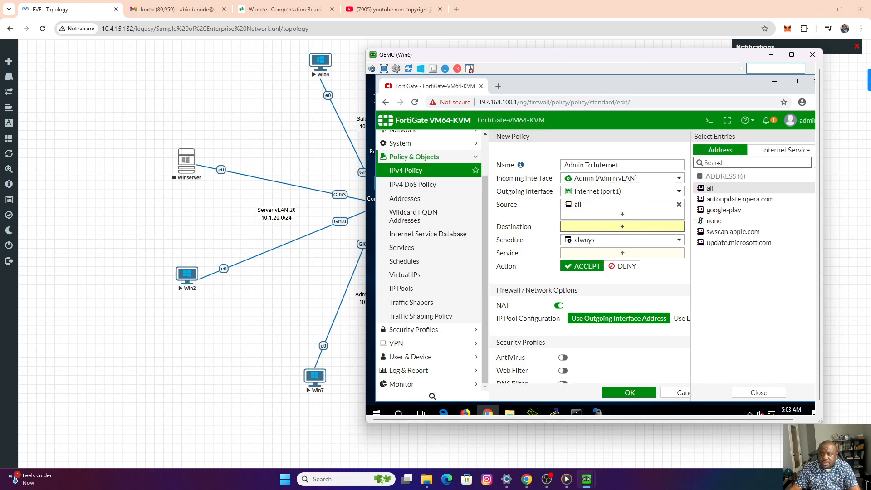
left_click(710, 188)
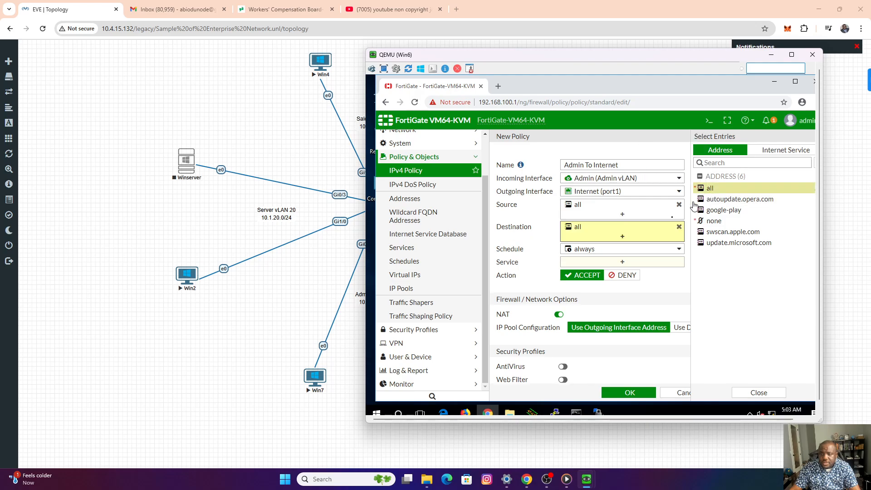
left_click(623, 264)
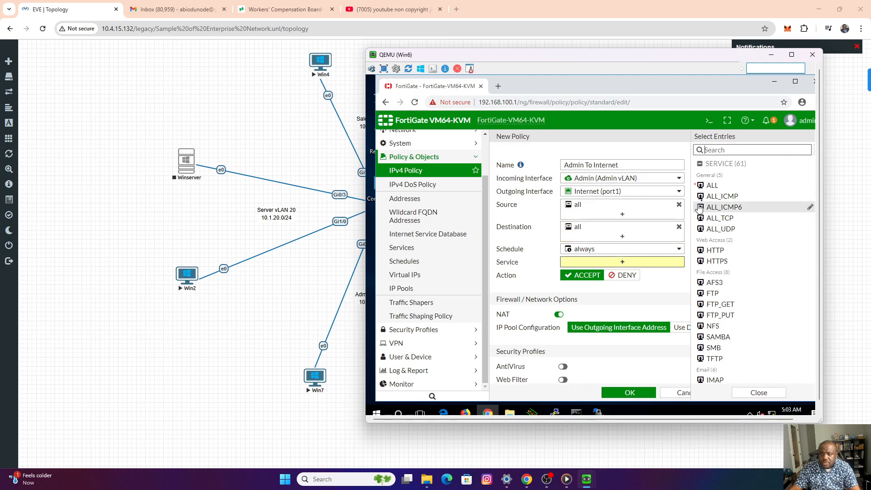
left_click(711, 186)
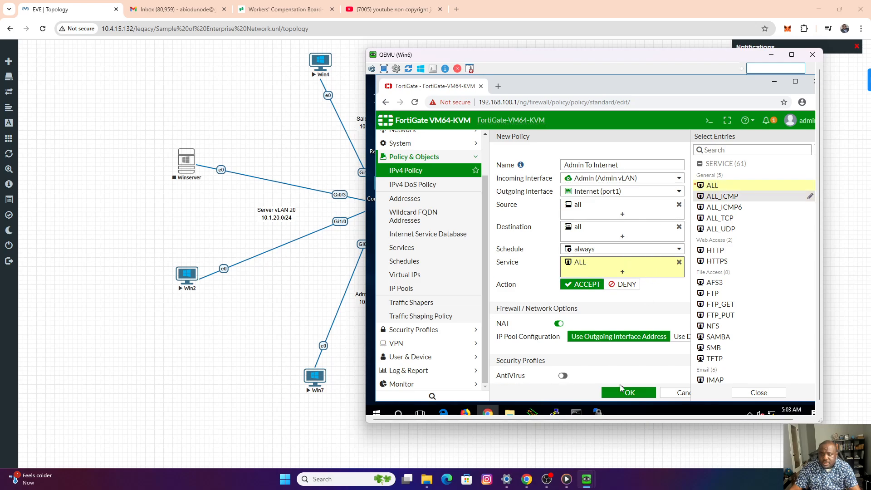
left_click(622, 390)
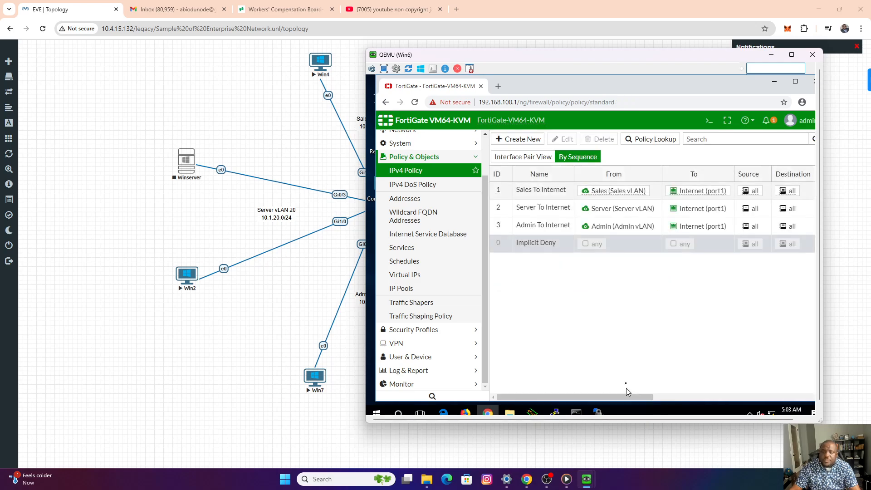
Switch to the Win4 console and reload amazon.ca to test the Sales VLAN's internet access.
left_click(772, 55)
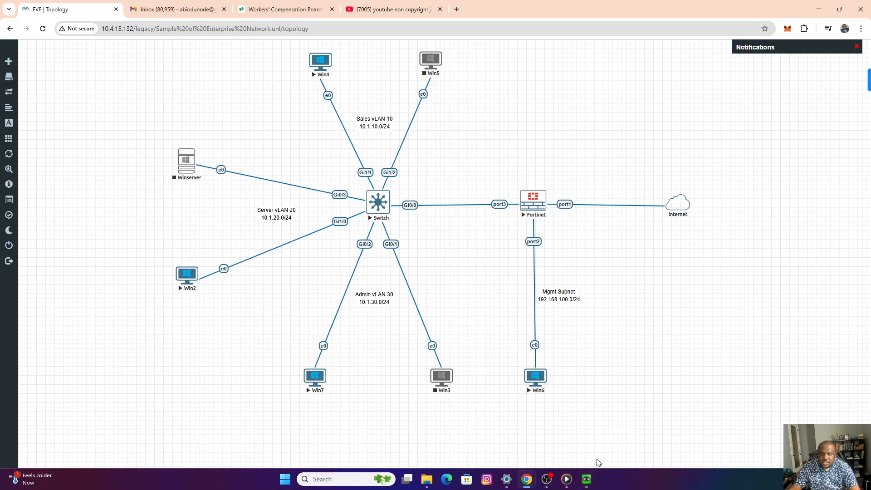
mouse_move(587, 479)
left_click(724, 433)
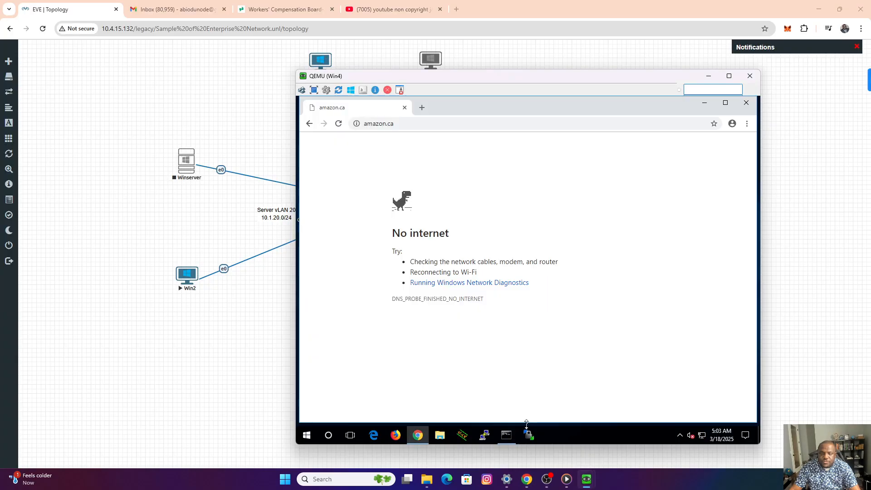
left_click(342, 127)
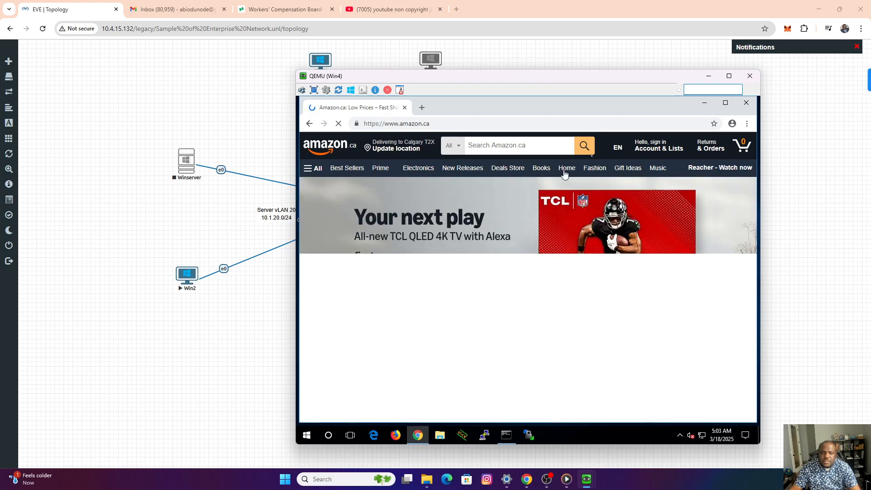
Switch to the Win2 console and open amazon.ca in Chrome to test the Server VLAN's internet access, then minimize the console.
left_click(709, 76)
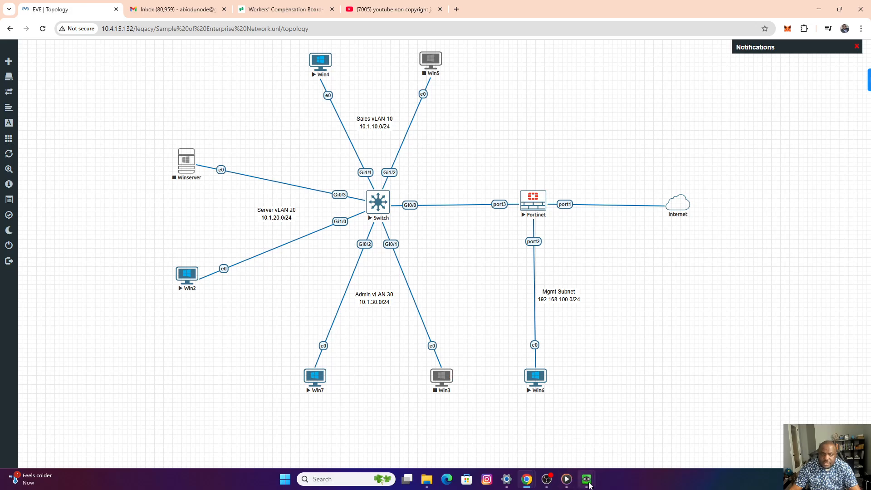
mouse_move(590, 486)
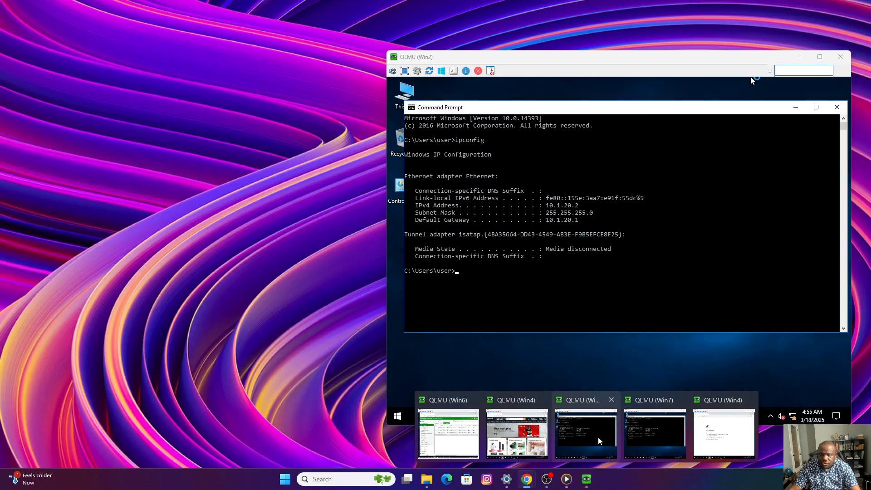
left_click(598, 437)
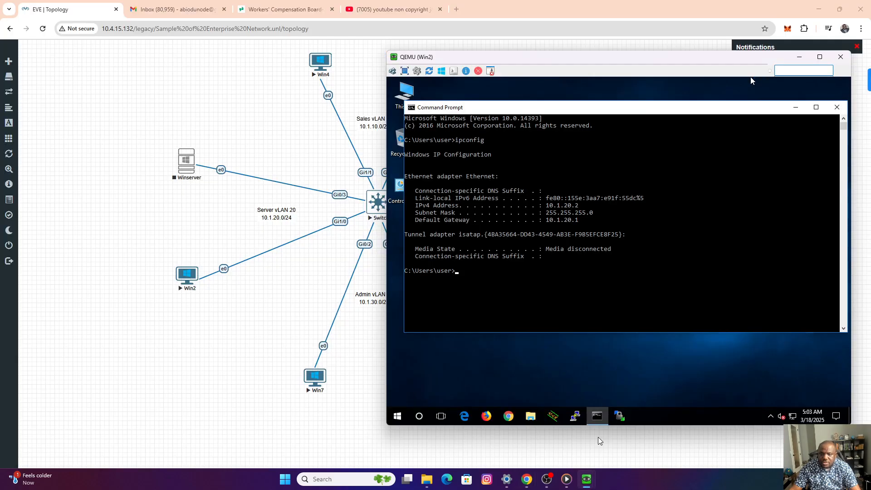
left_click(509, 415)
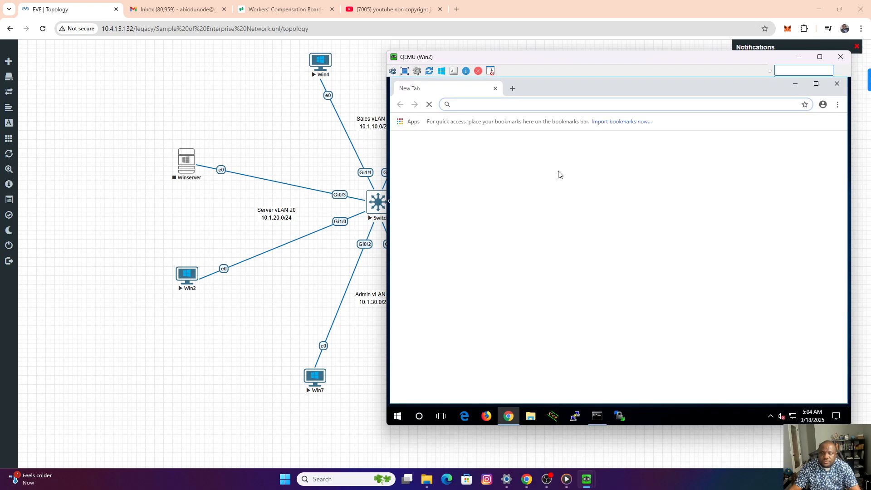
type("ama")
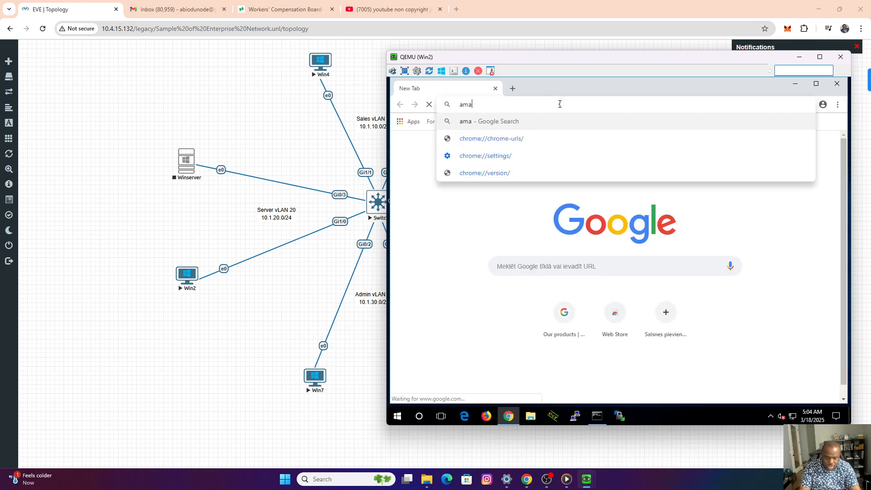
type("zon.ca")
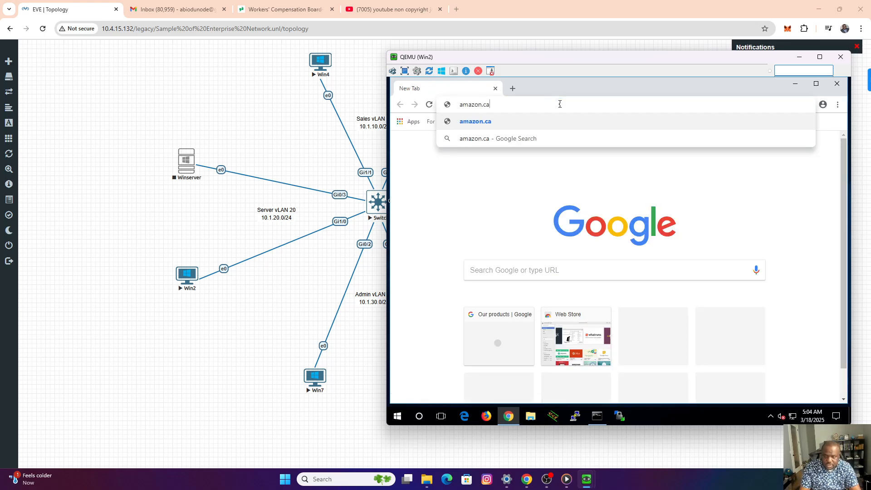
key("Return")
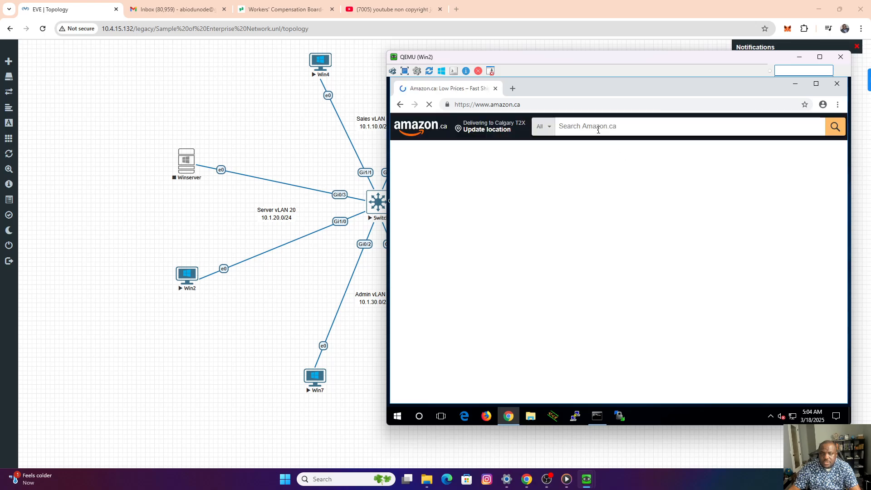
left_click(799, 59)
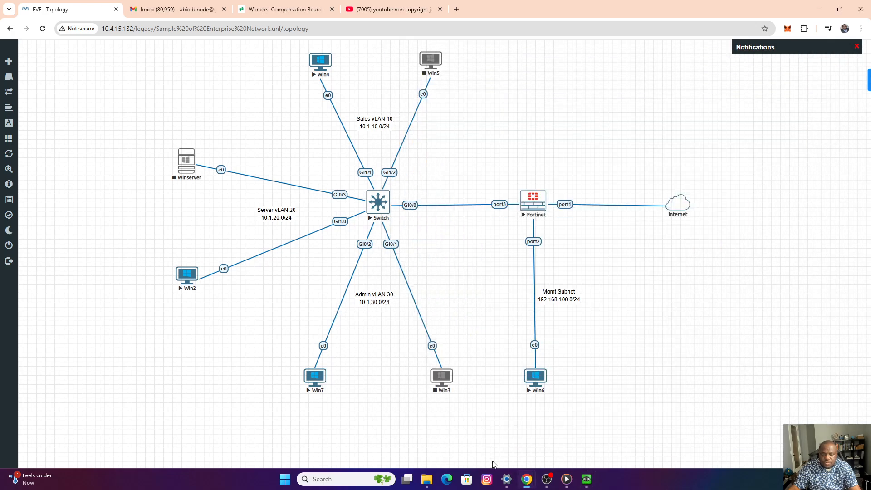
Switch to the Win7 console and open amazon.ca in Chrome to test the Admin VLAN's internet access, then minimize the console.
mouse_move(586, 485)
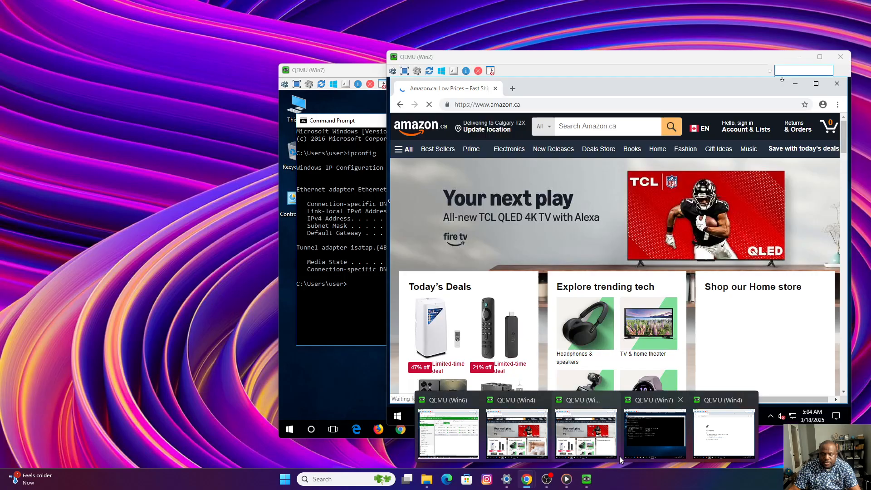
mouse_move(590, 453)
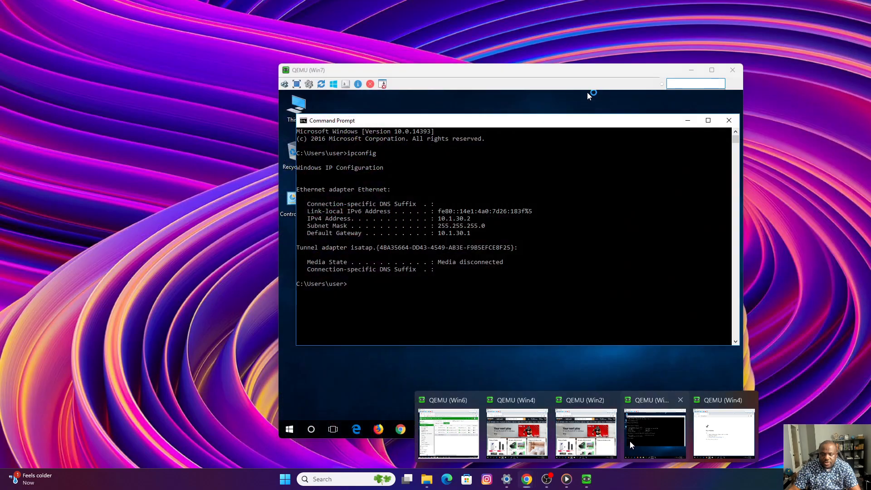
left_click(634, 440)
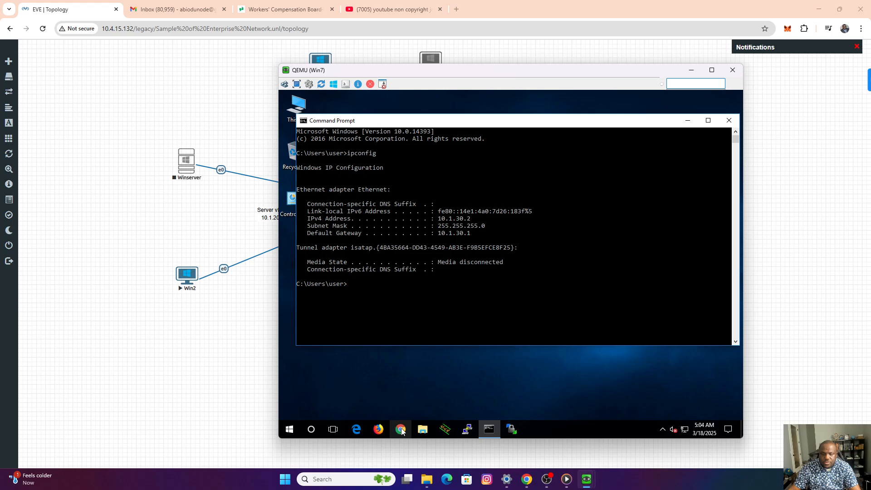
left_click(416, 429)
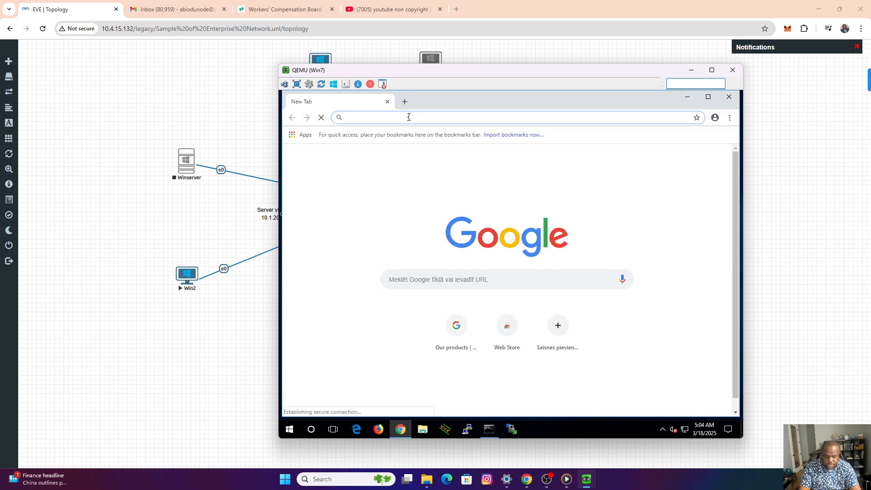
type("amazo")
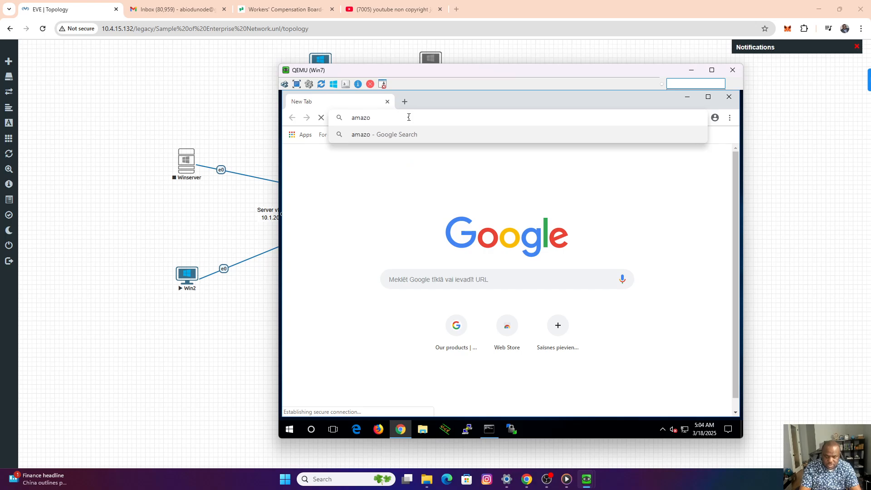
type("n.ca")
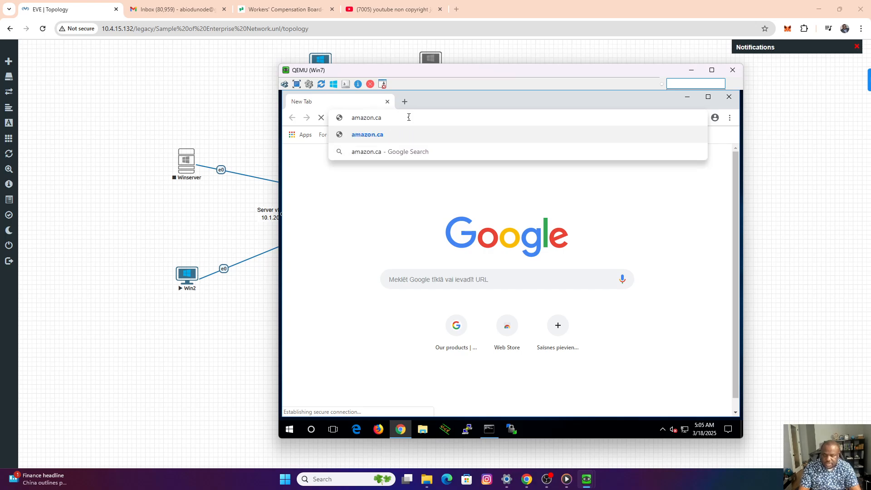
key("Return")
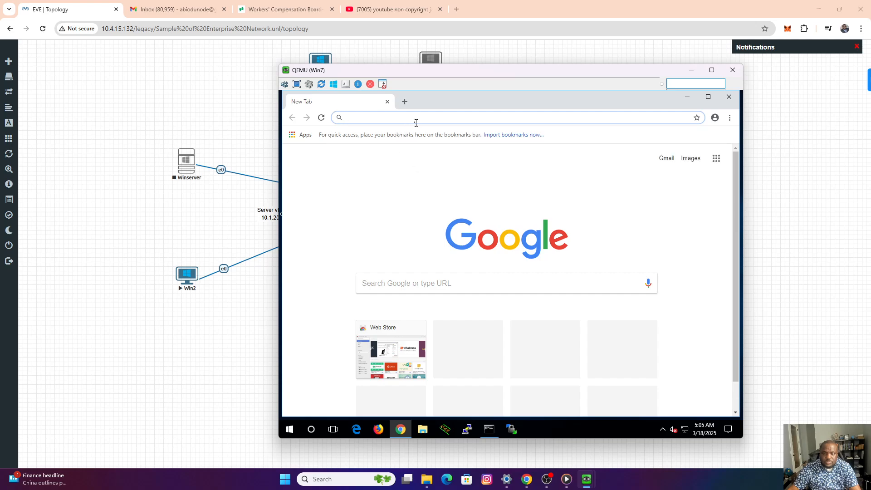
type("am")
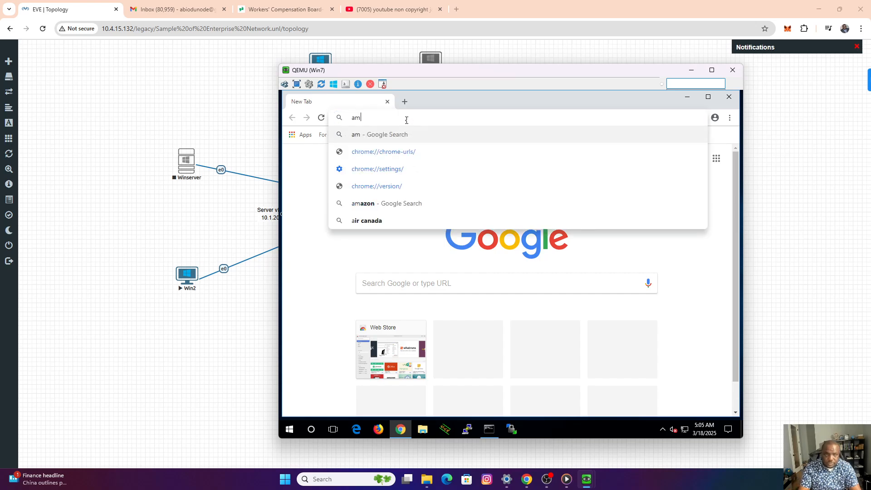
type("azon.")
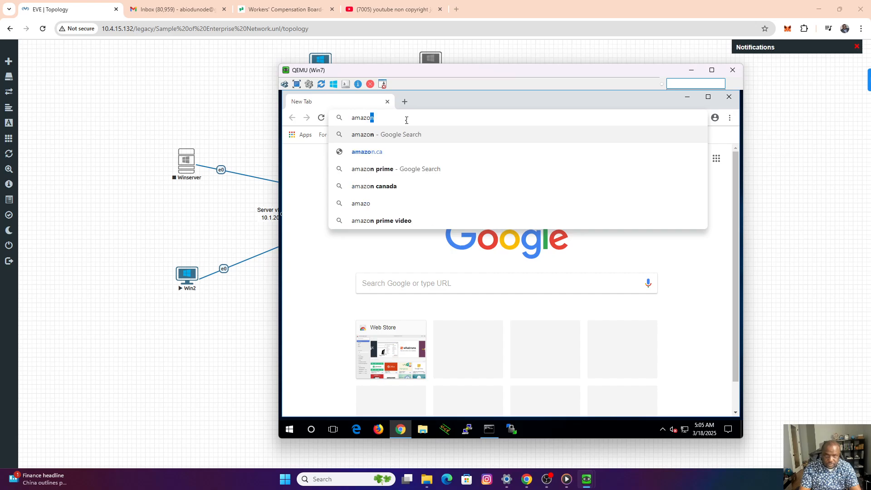
type("ca")
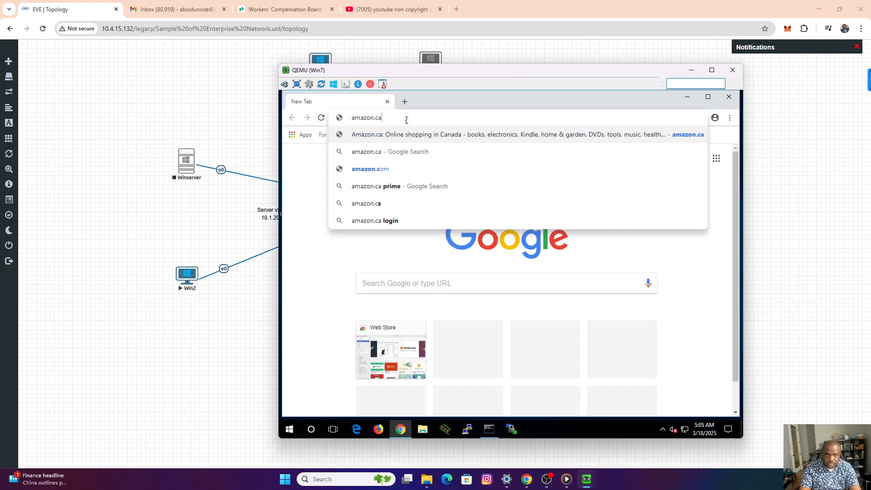
key("Return")
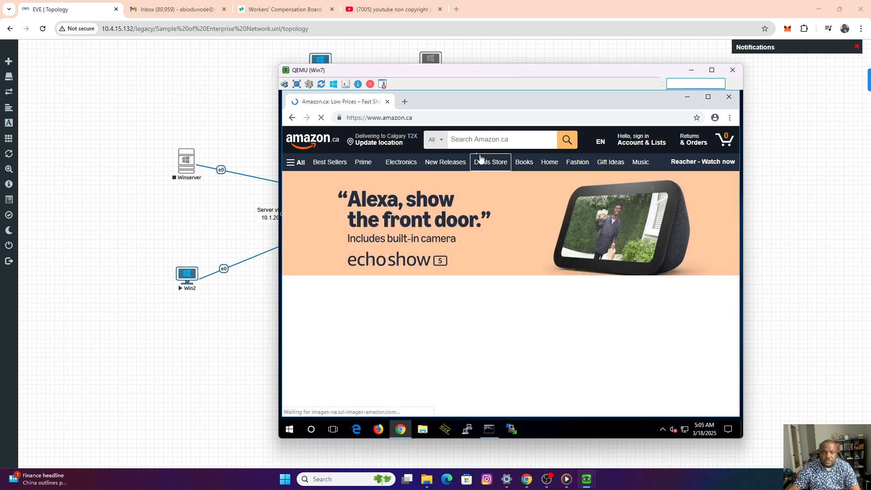
left_click(690, 70)
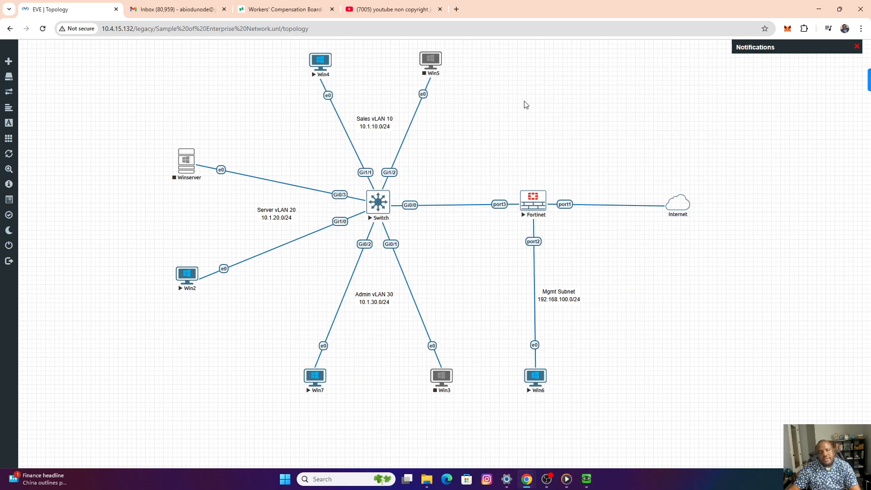